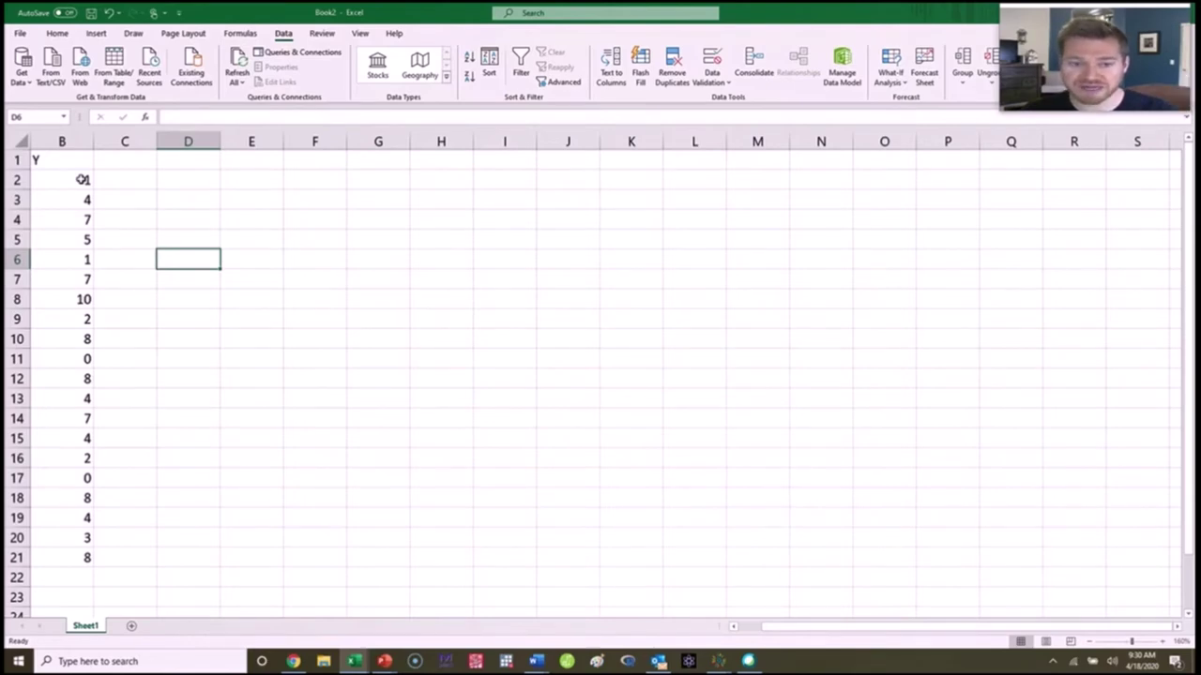
Step: Enter the column header (Y-Y-bar) in cell C1
click(125, 161)
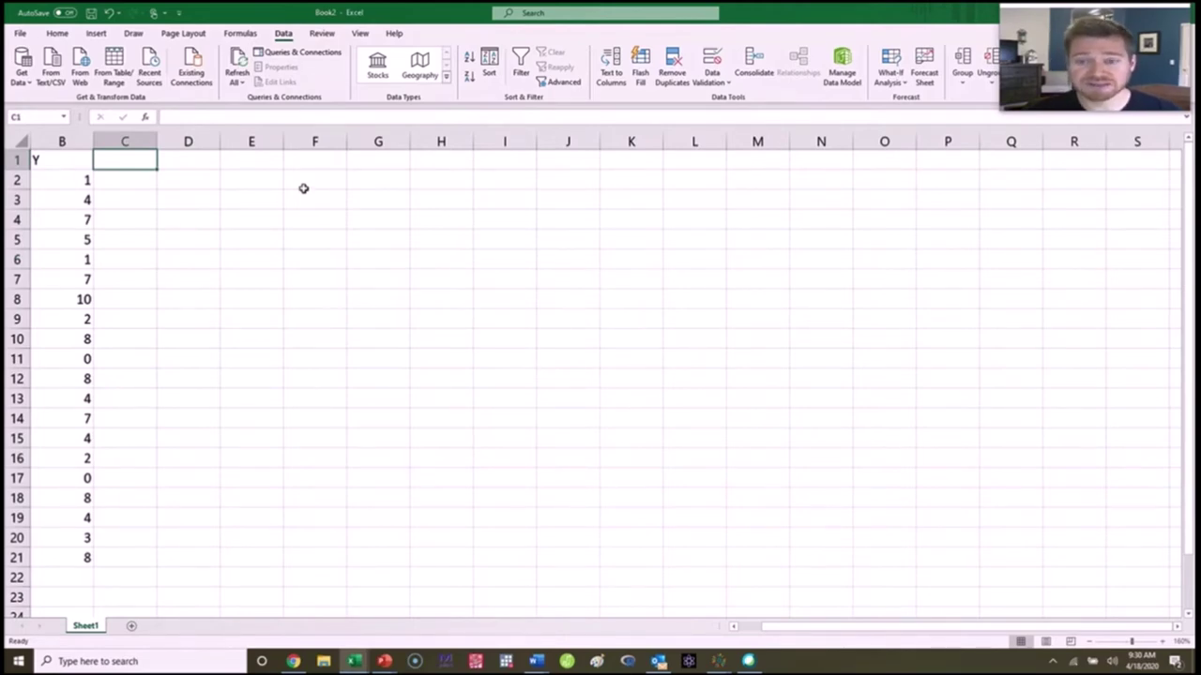
text((Y-)
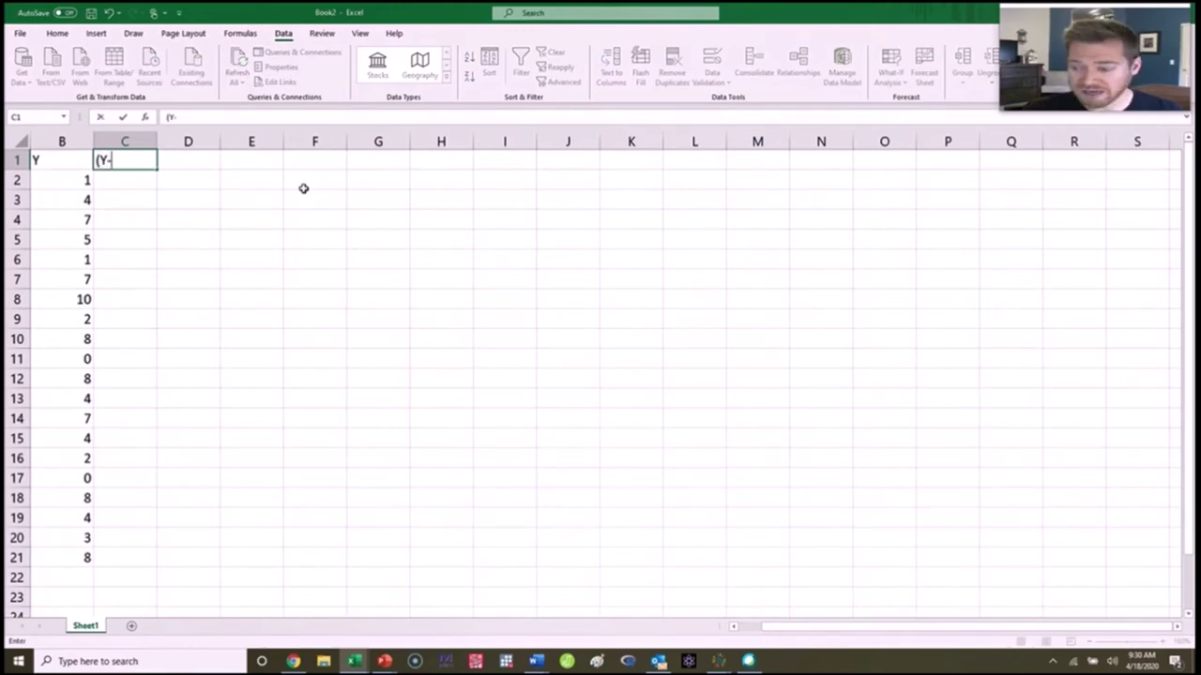
text(Y-bar))
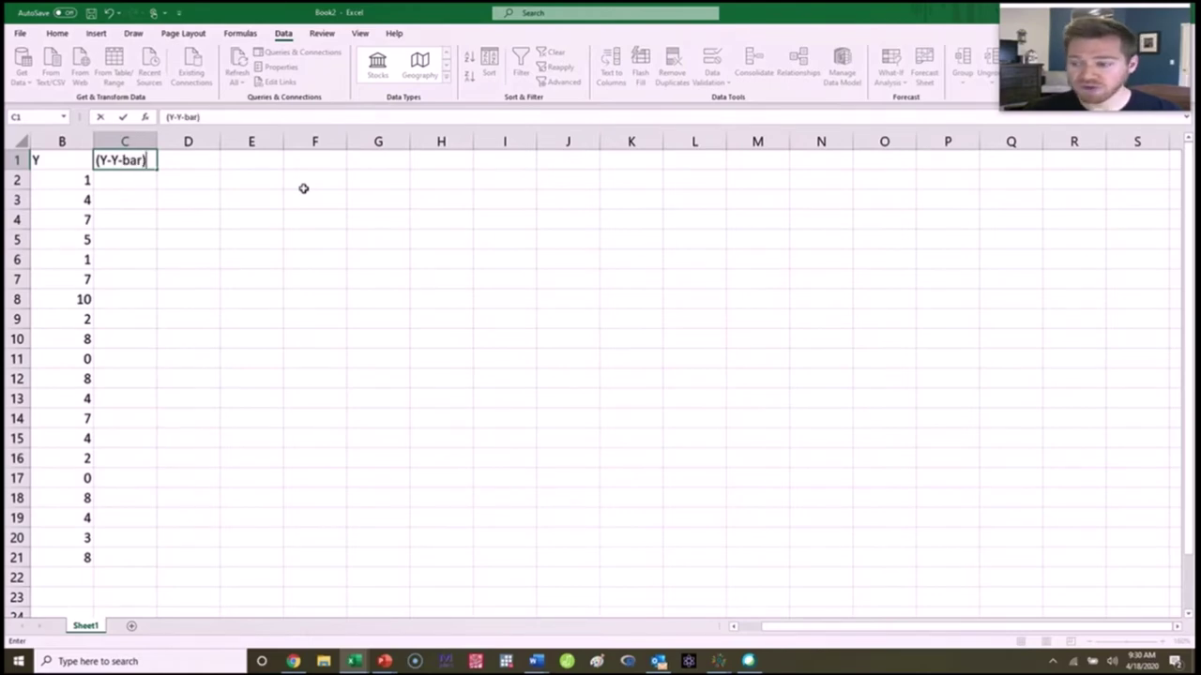
key(Tab)
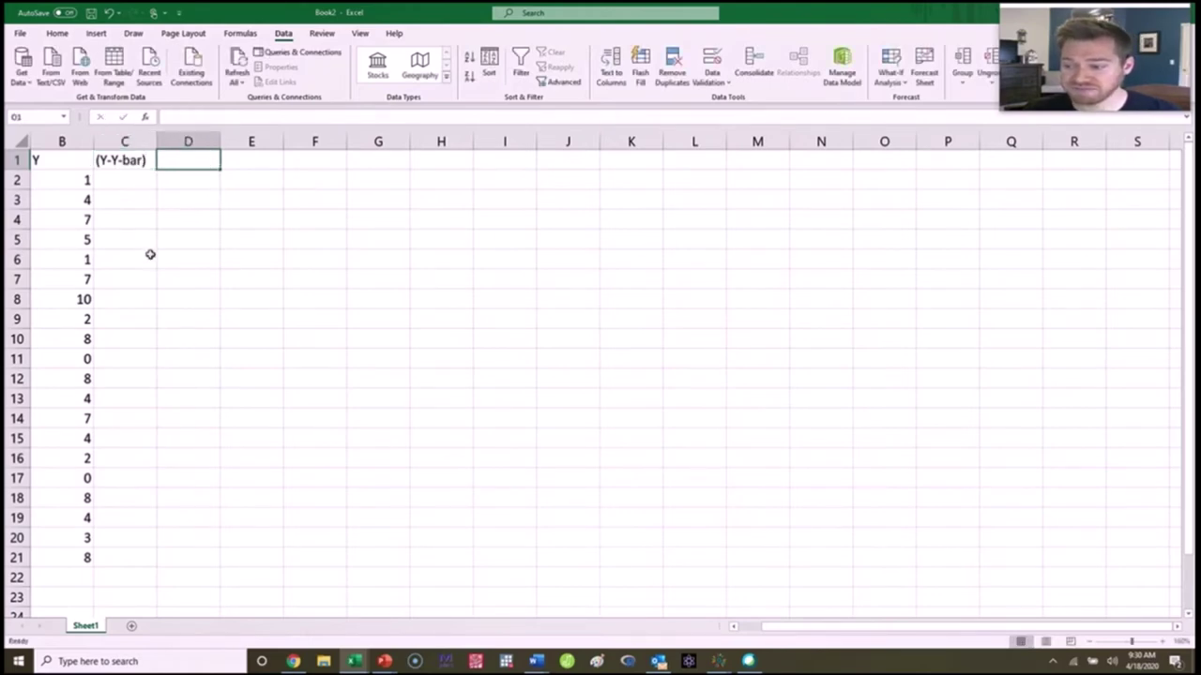
Step: Calculate the mean of the Y values in cell B22 with =average(b2:b21)
click(75, 579)
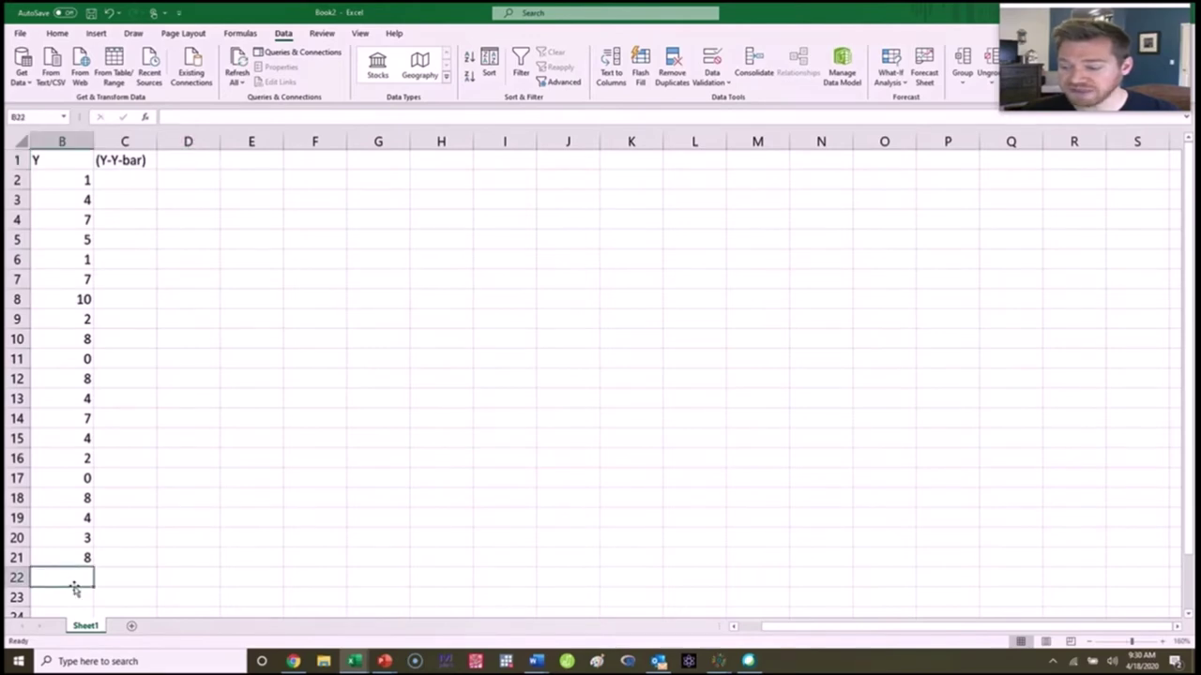
text(=average()
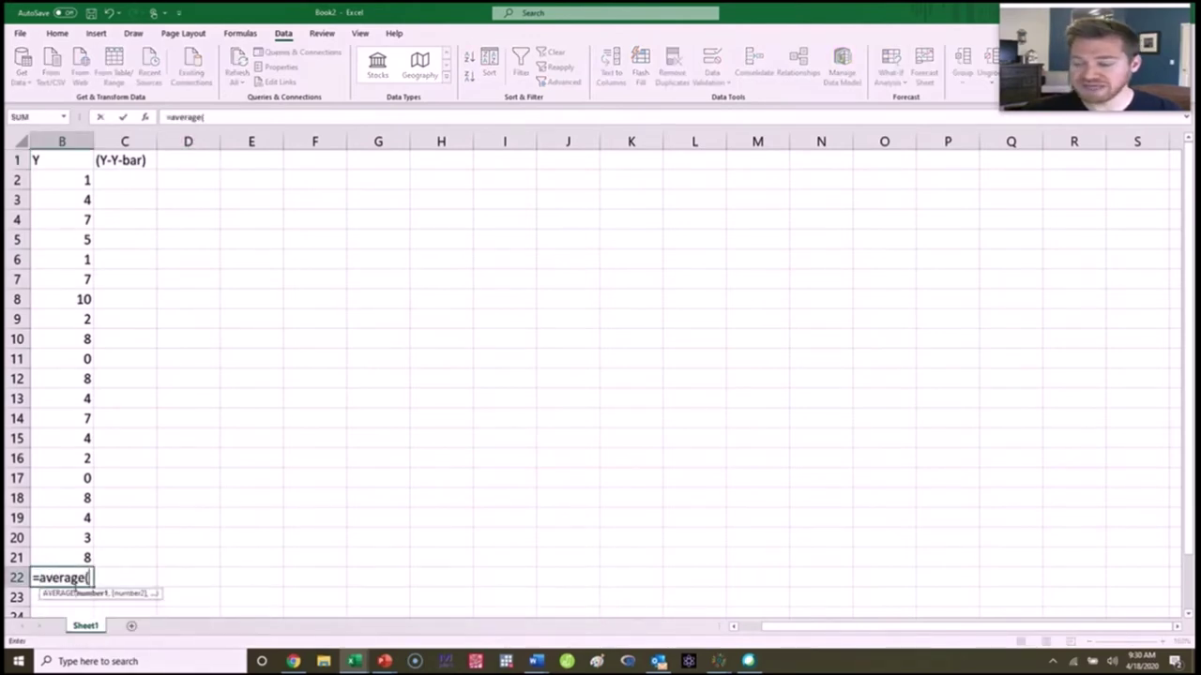
text(a2:a)
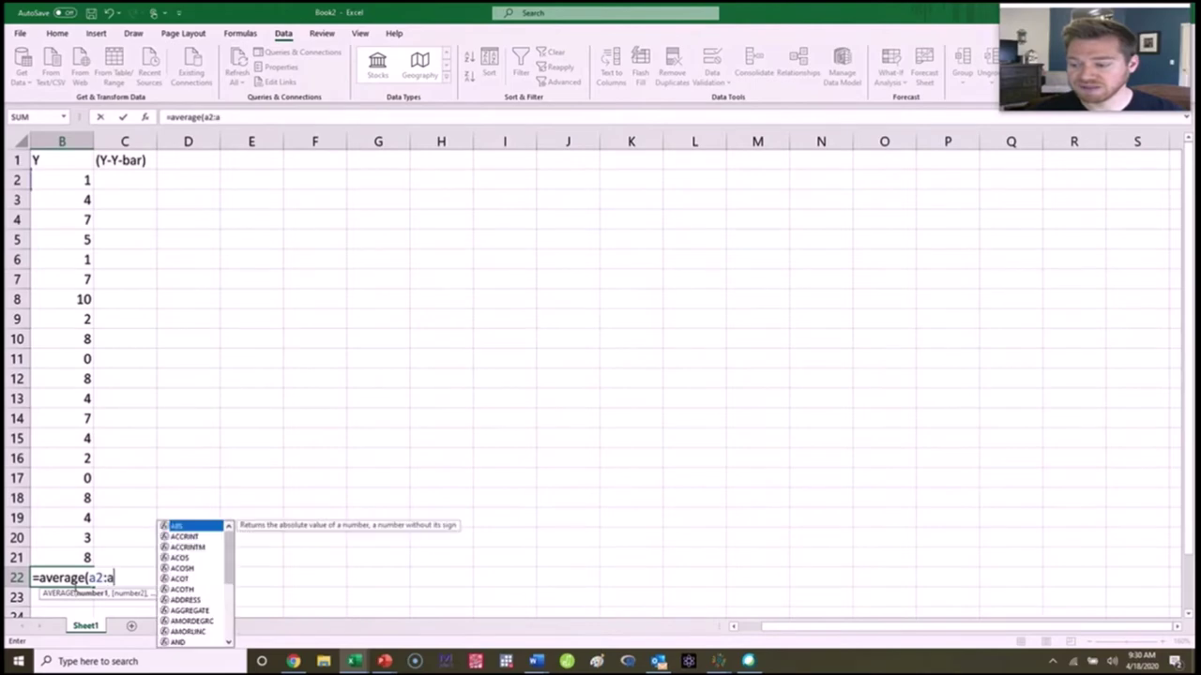
text(21))
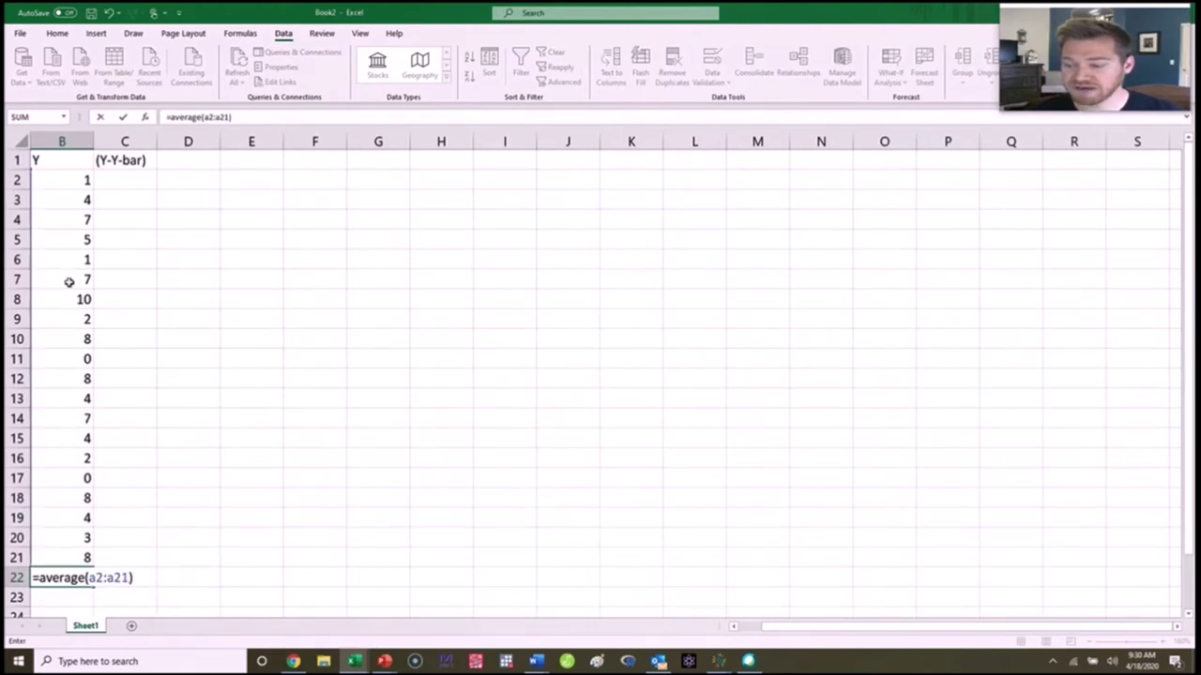
click(98, 573)
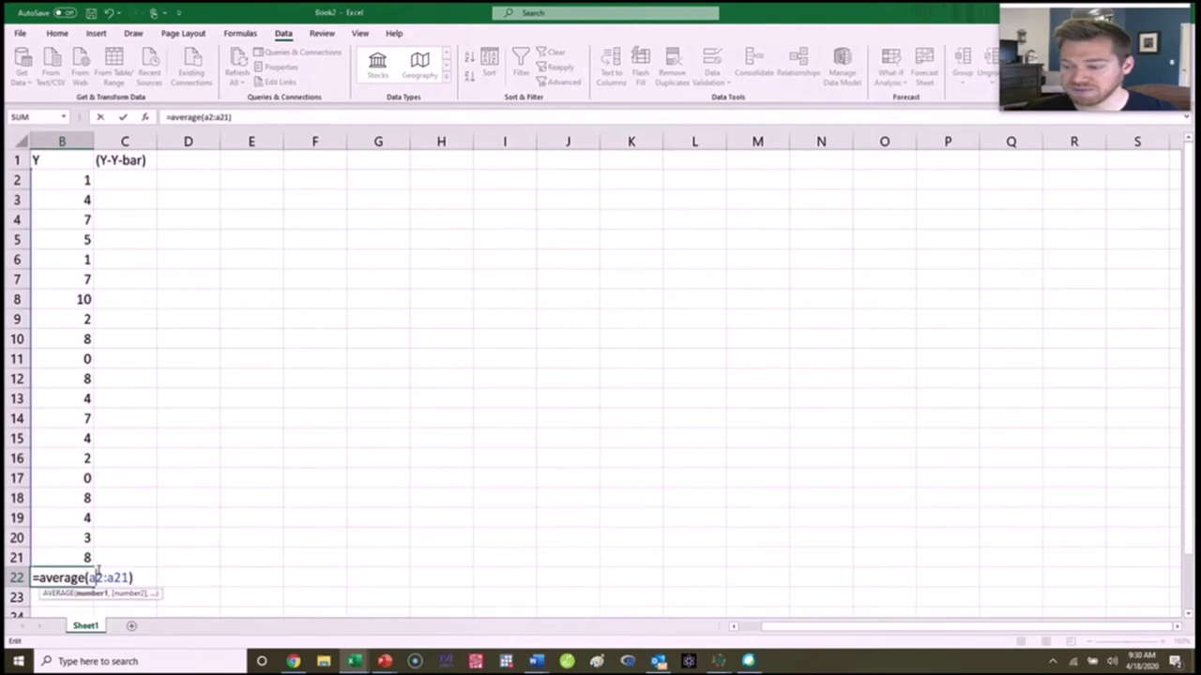
key(BackSpace)
text(b)
click(114, 574)
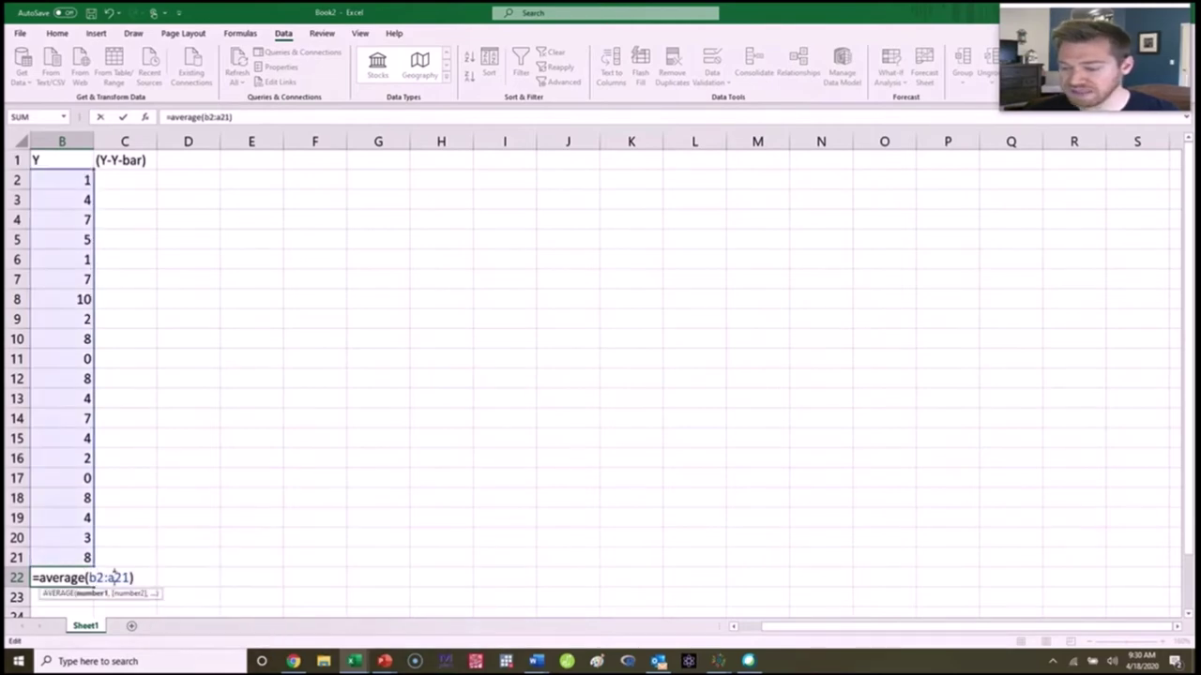
key(BackSpace)
text(b)
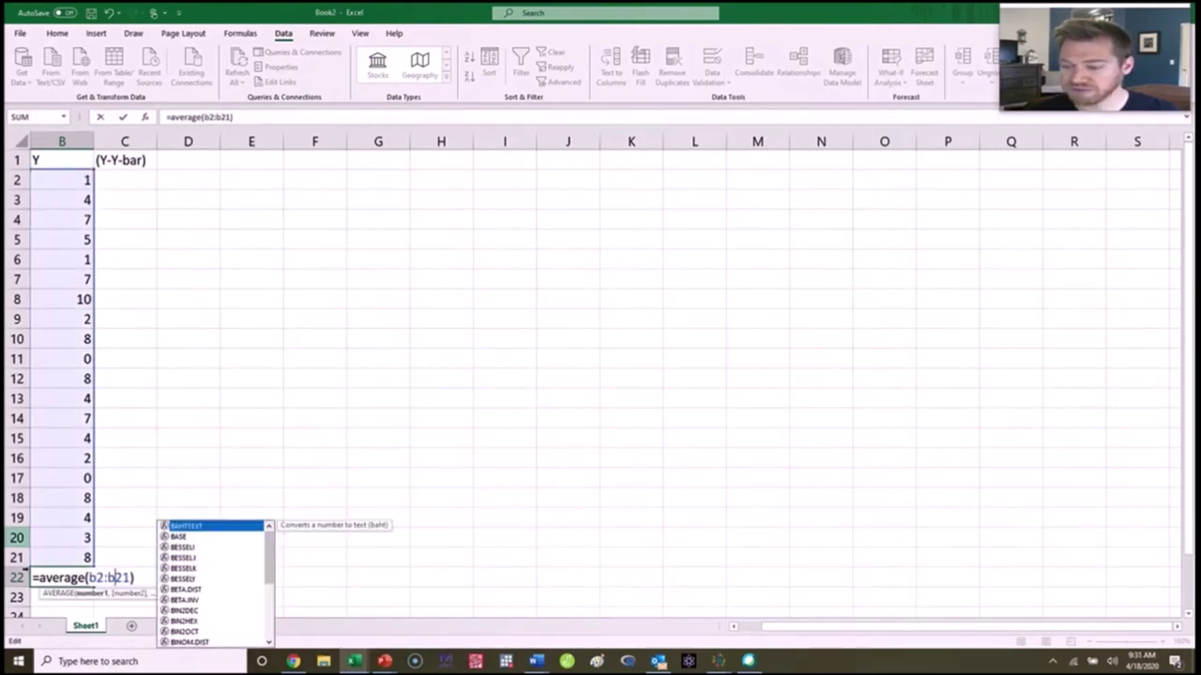
key(Return)
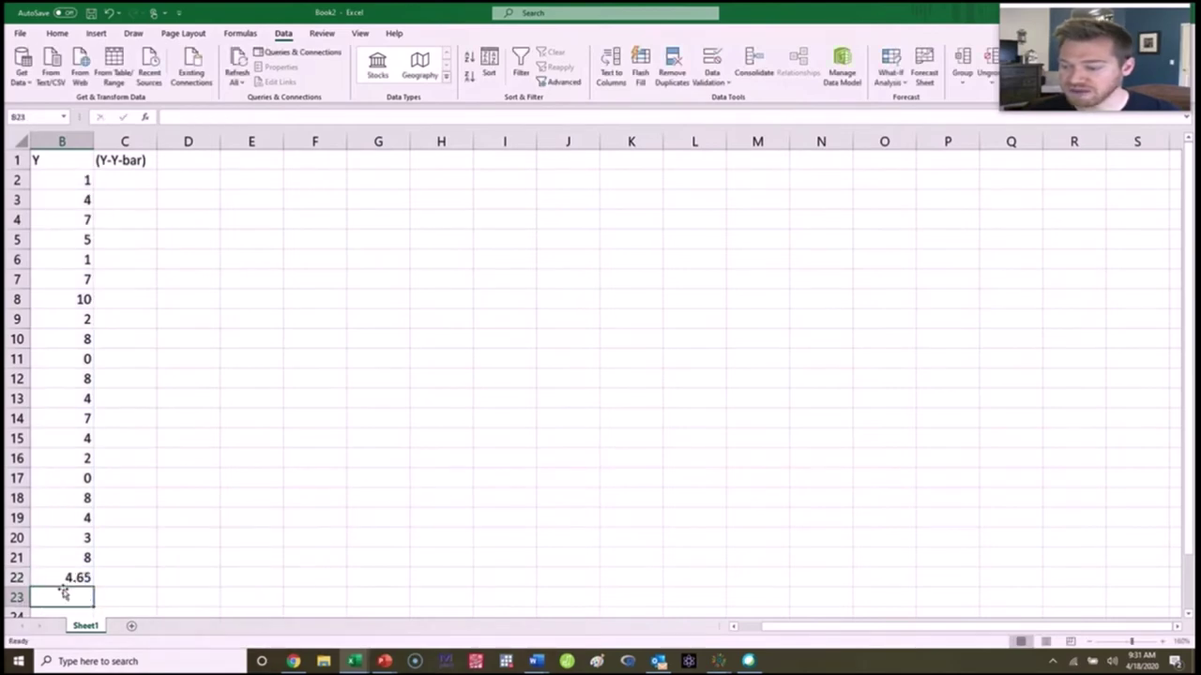
Step: Enter the deviation formula =B2-B$22 in cell C2 and fill it down through C21
click(121, 182)
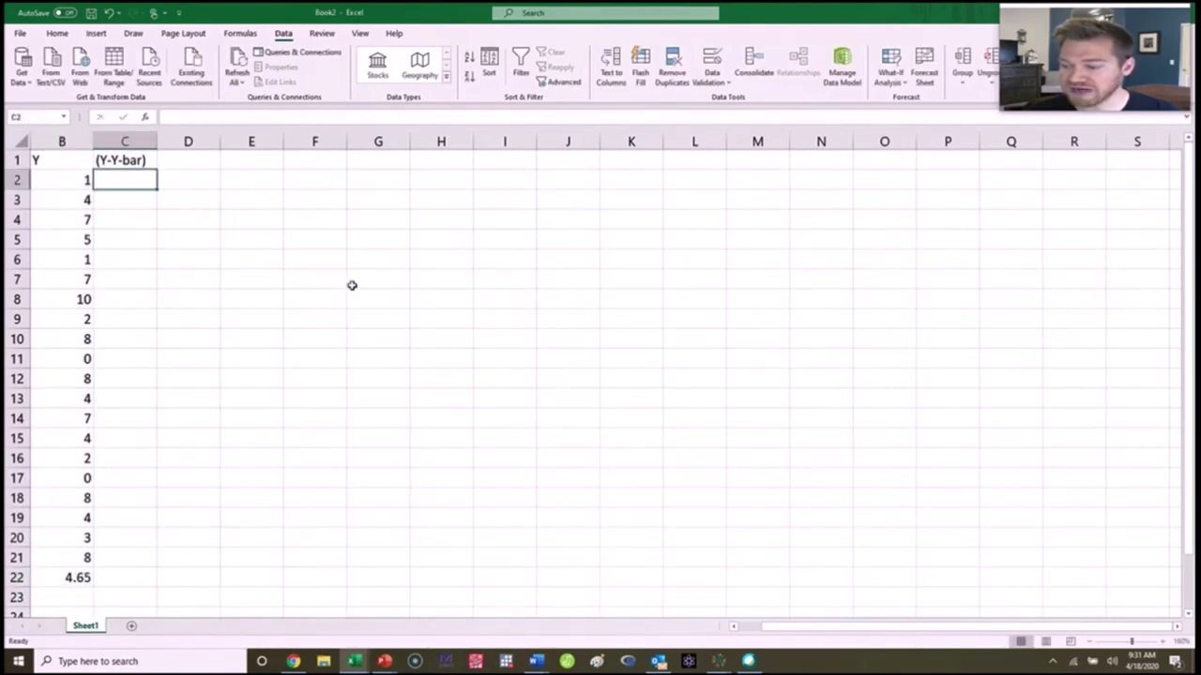
text(=)
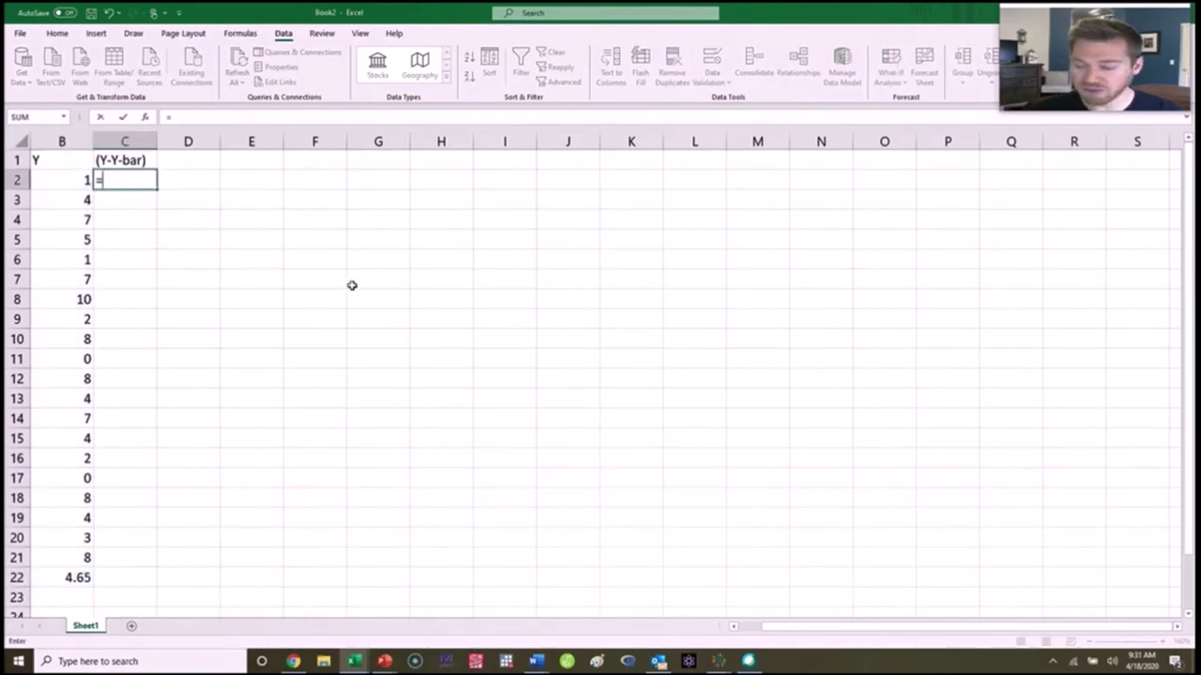
click(80, 182)
text(-)
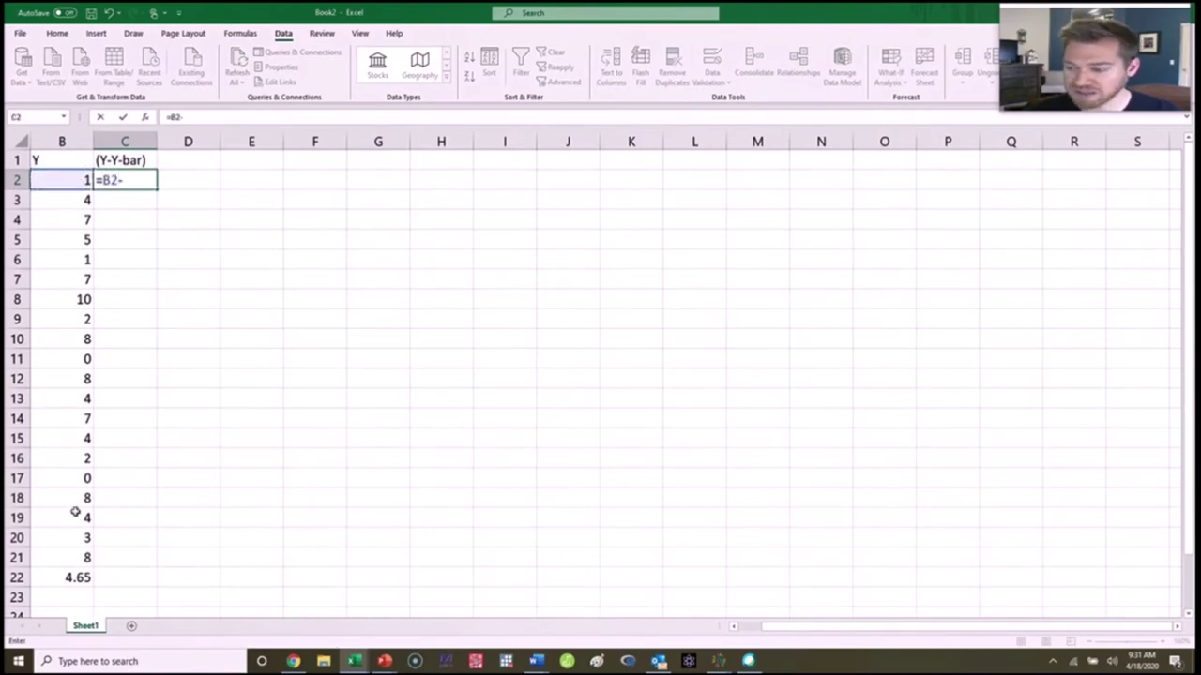
click(67, 576)
click(187, 116)
text($22)
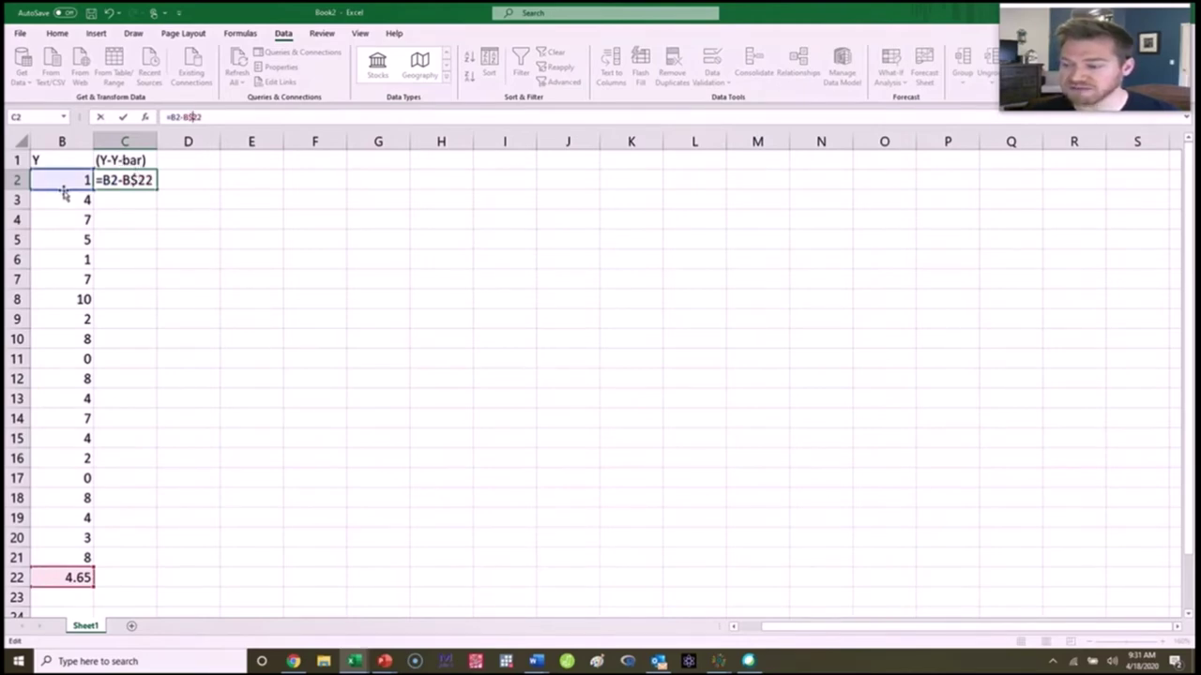
key(Return)
key(Up)
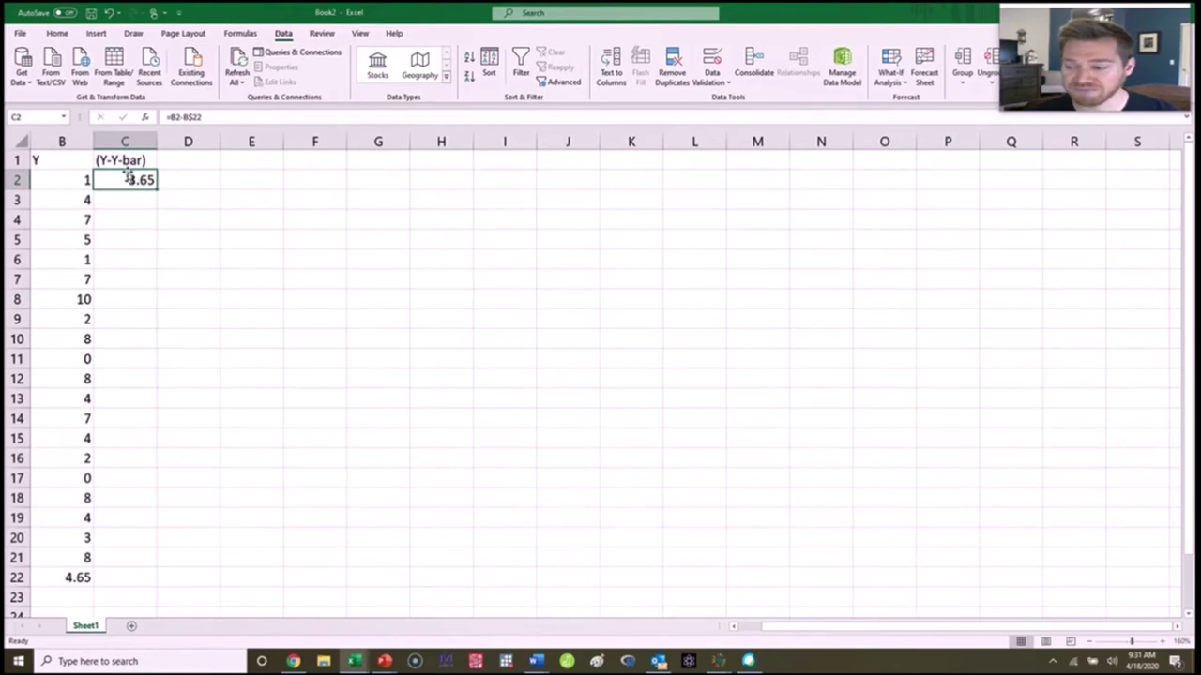
drag(156, 189, 157, 565)
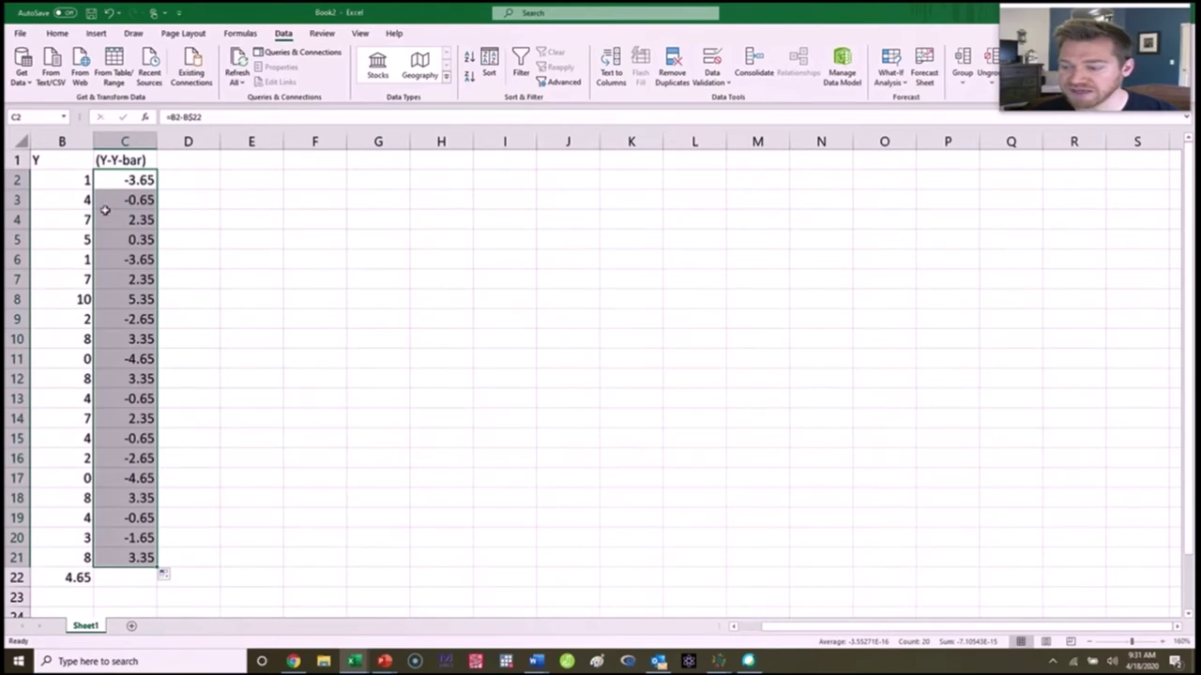
Step: Copy the (Y-Y-bar) header to D1, extend it to (Y-Y-bar)^2, and autofit column D to the text
click(214, 158)
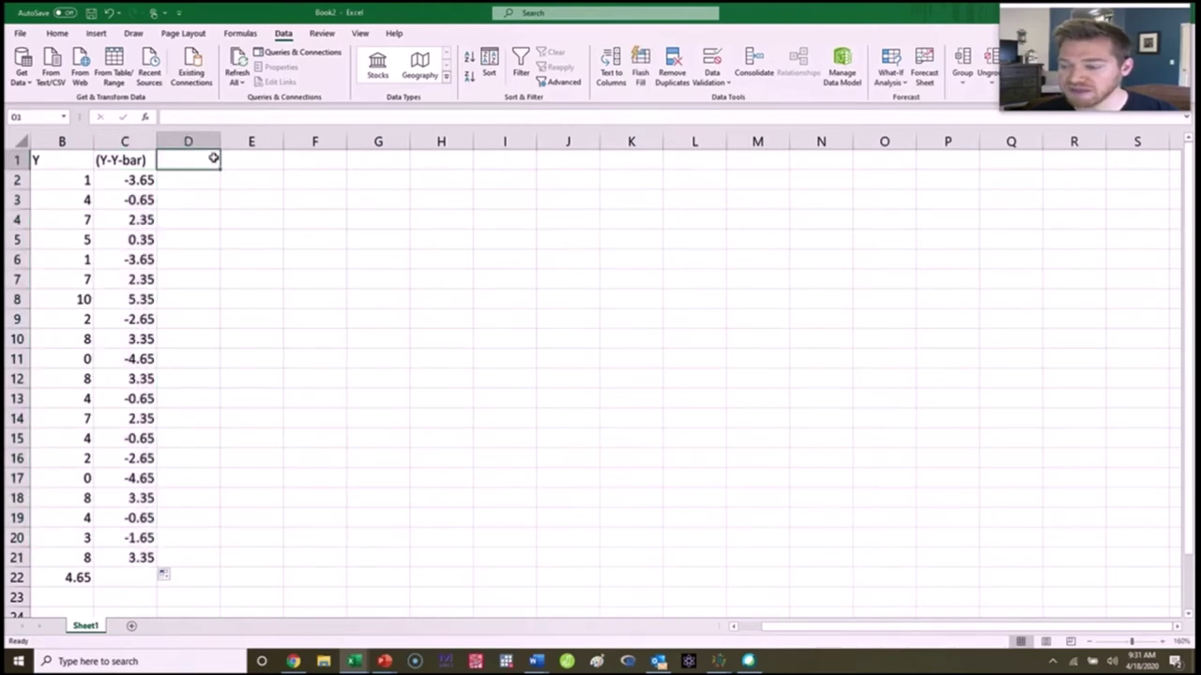
key(Left)
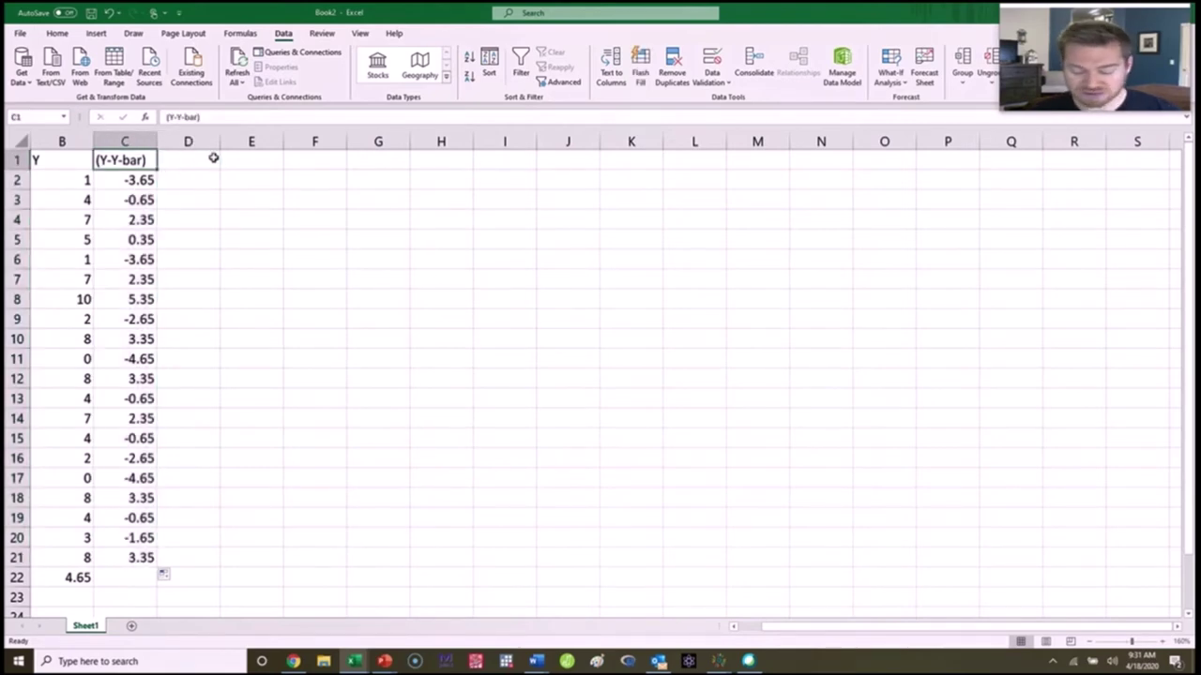
key(ctrl+c)
click(214, 158)
key(ctrl+v)
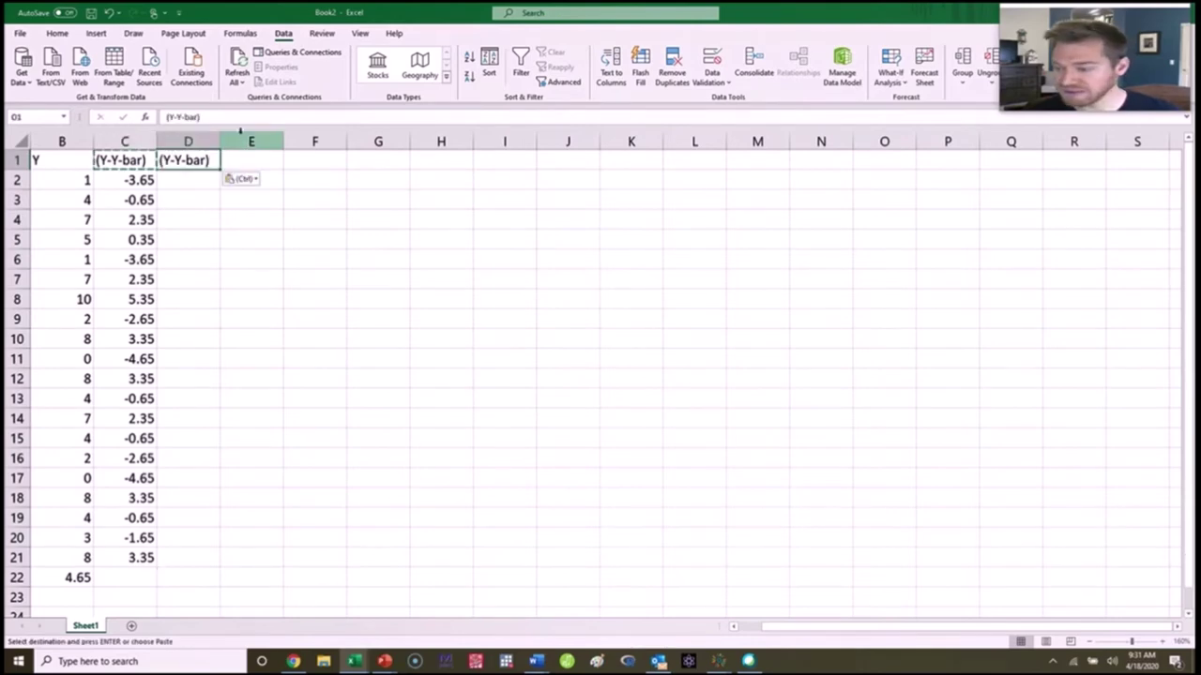
click(228, 116)
text(^2)
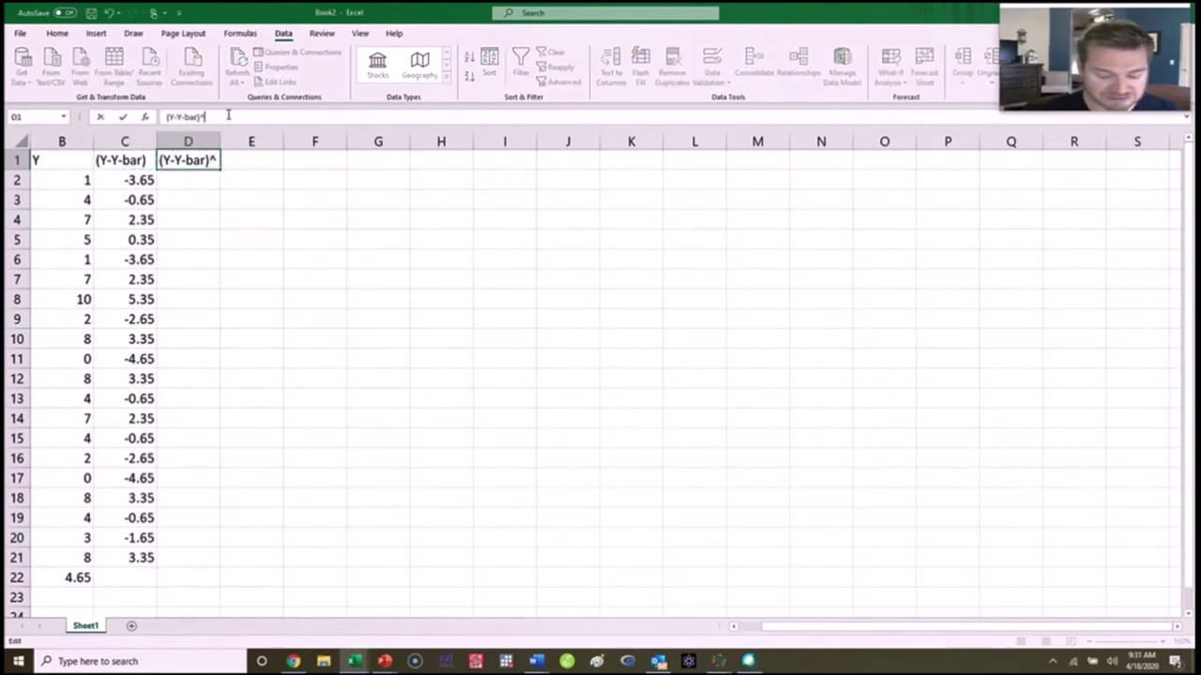
key(Tab)
click(287, 298)
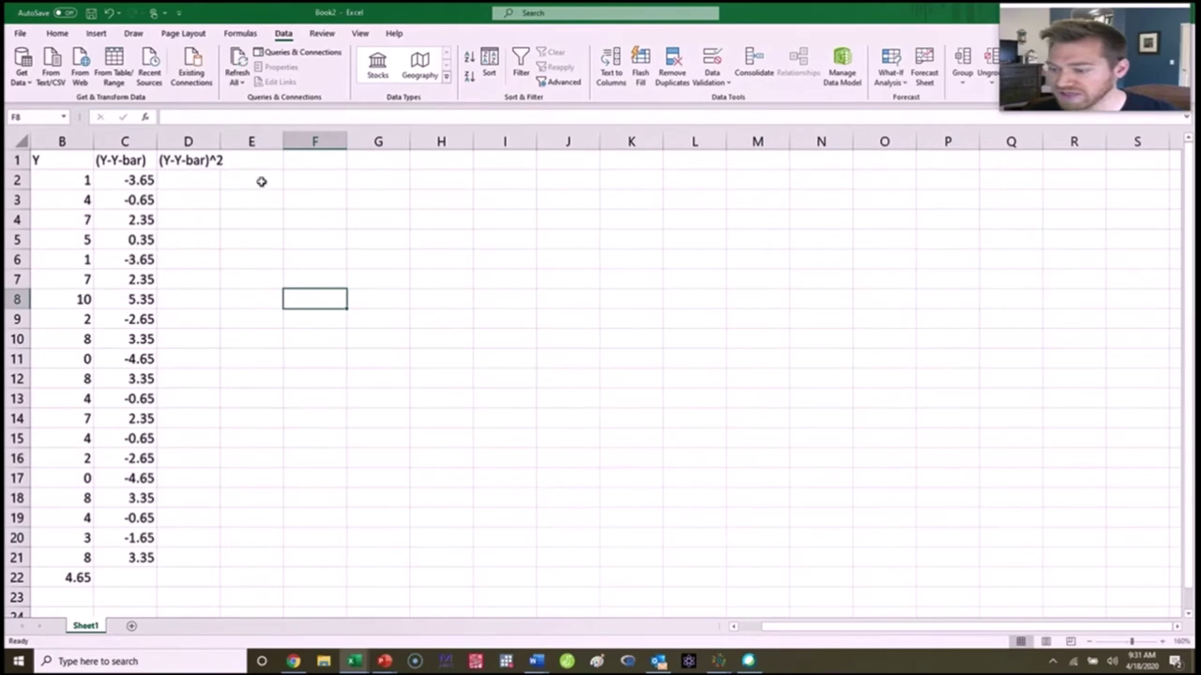
double_click(219, 141)
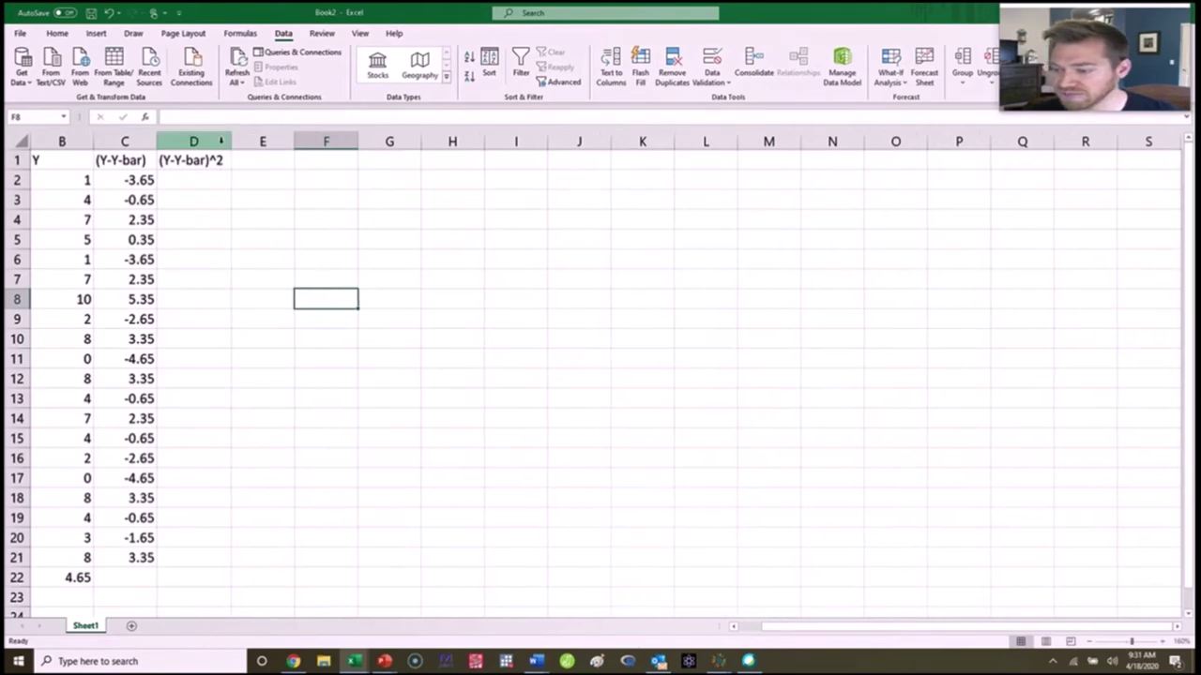
Step: Square the first deviation in cell D2 with =C2^2 and fill the formula down through D21
click(167, 179)
text(=)
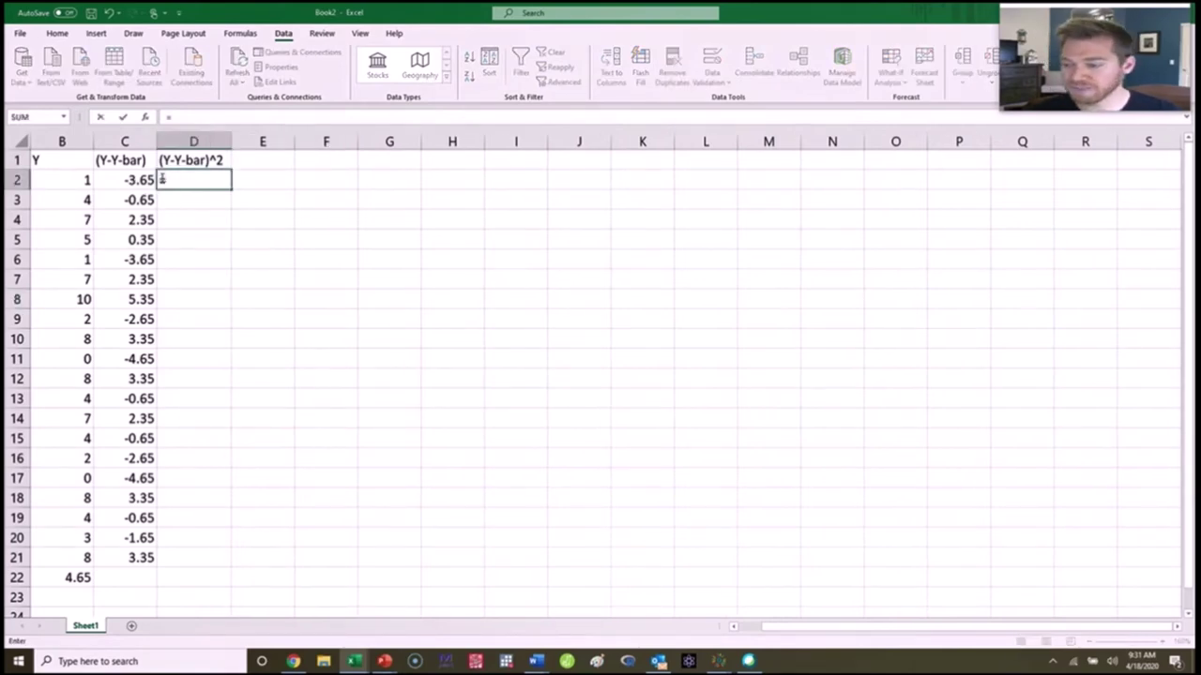
click(146, 179)
text(*)
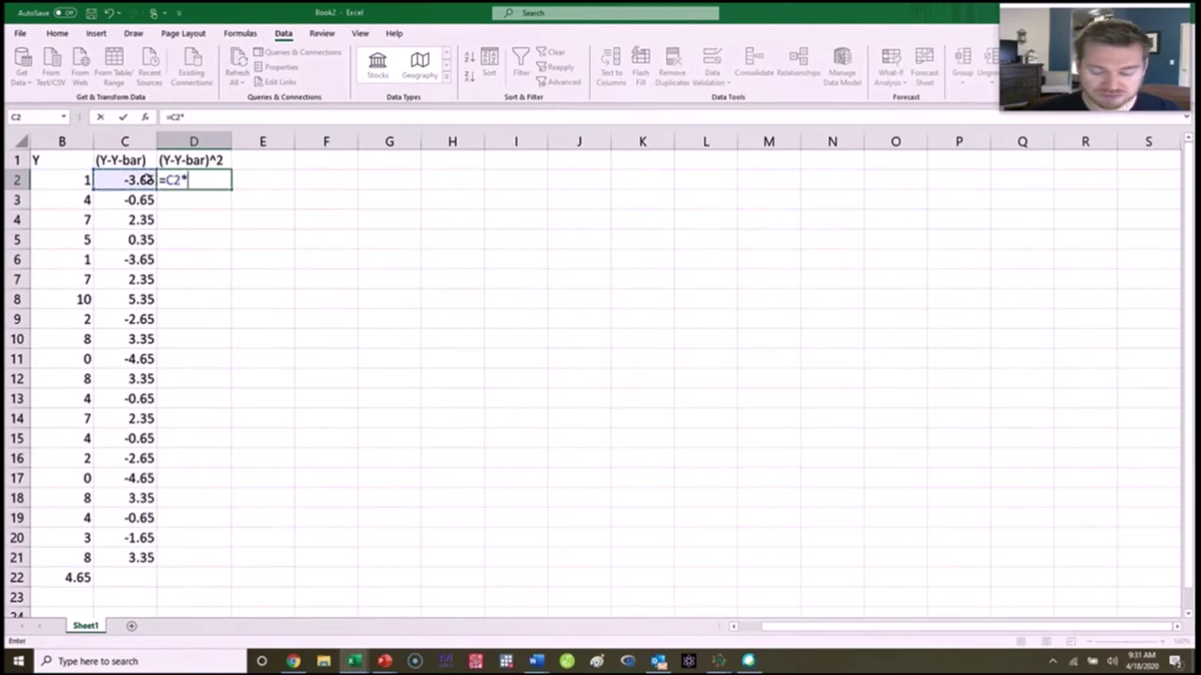
click(146, 179)
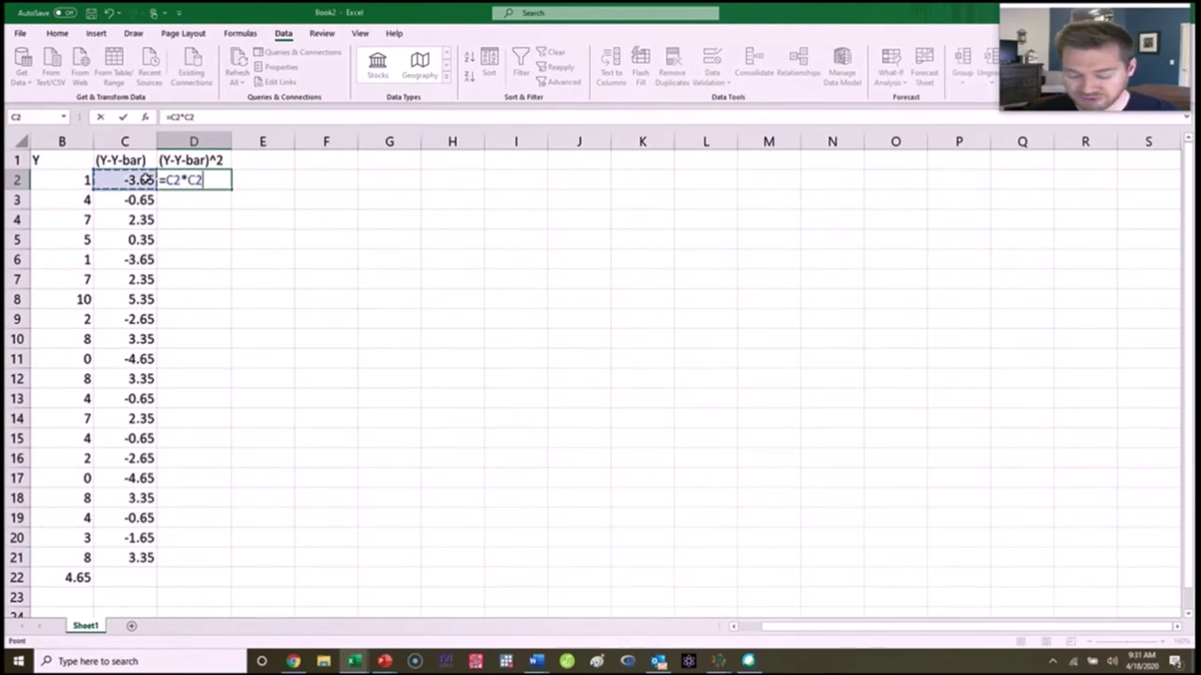
key(BackSpace)
key(BackSpace)
text(^2)
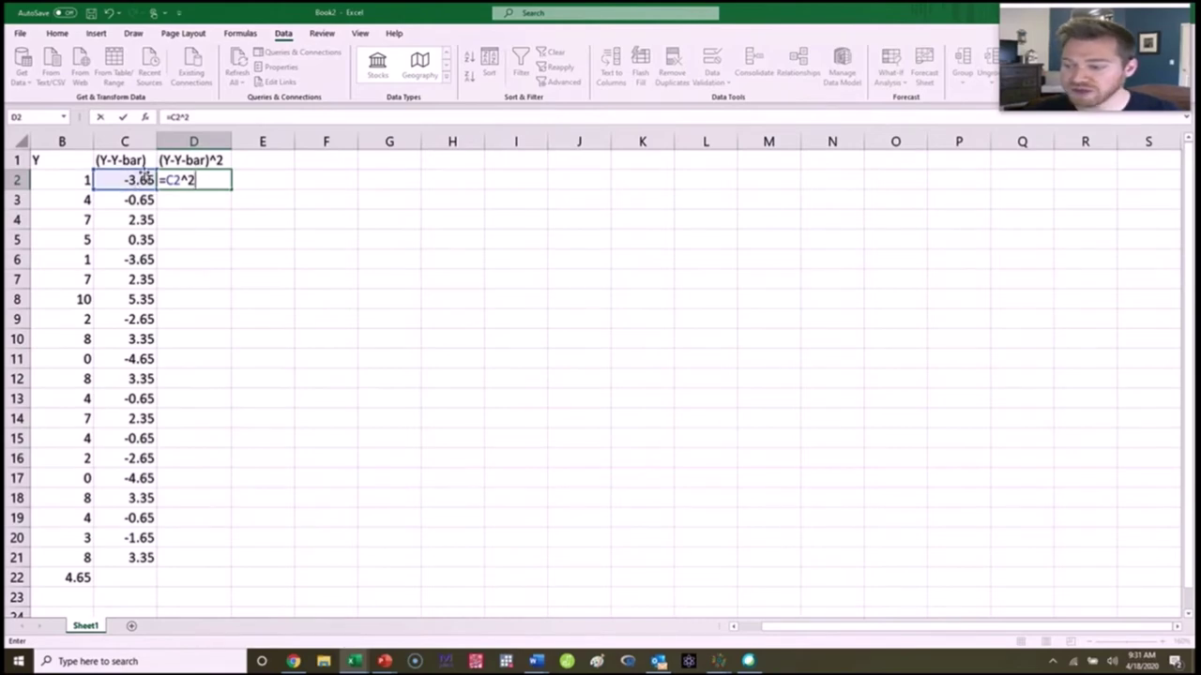
key(Return)
click(184, 181)
drag(231, 194, 191, 571)
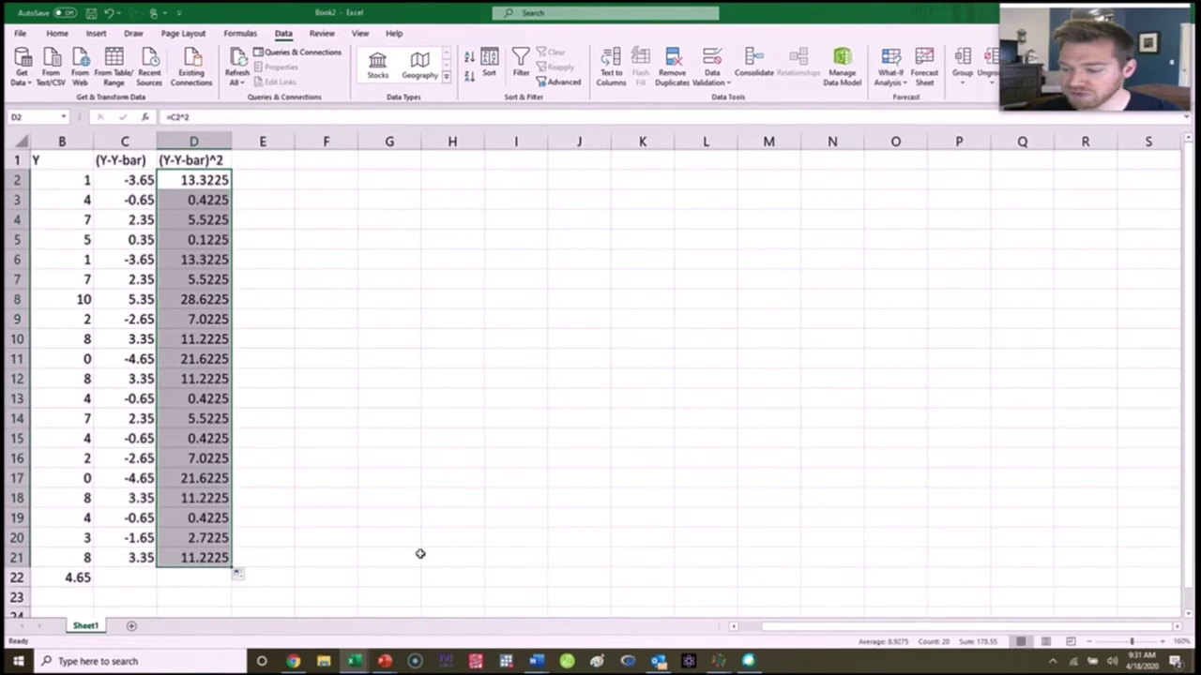
Step: Sum the squared deviations D2:D21 in cell D22 and label the total SS in E22
click(192, 579)
text(=sum()
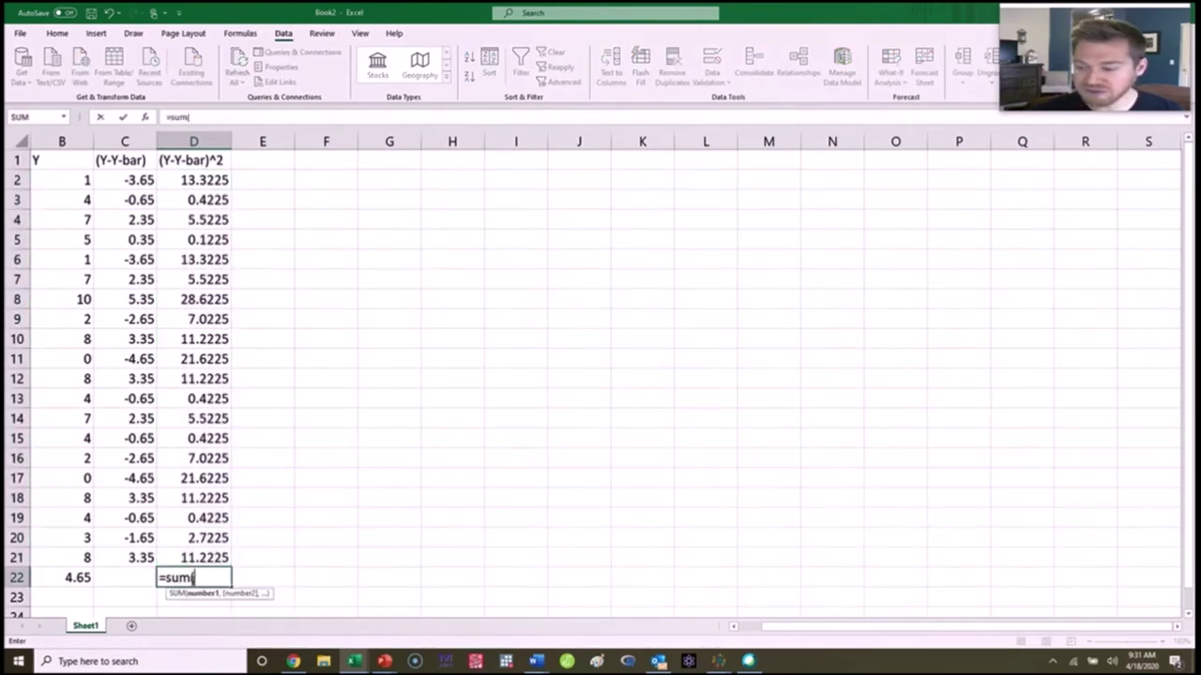
drag(200, 554, 193, 177)
key(Tab)
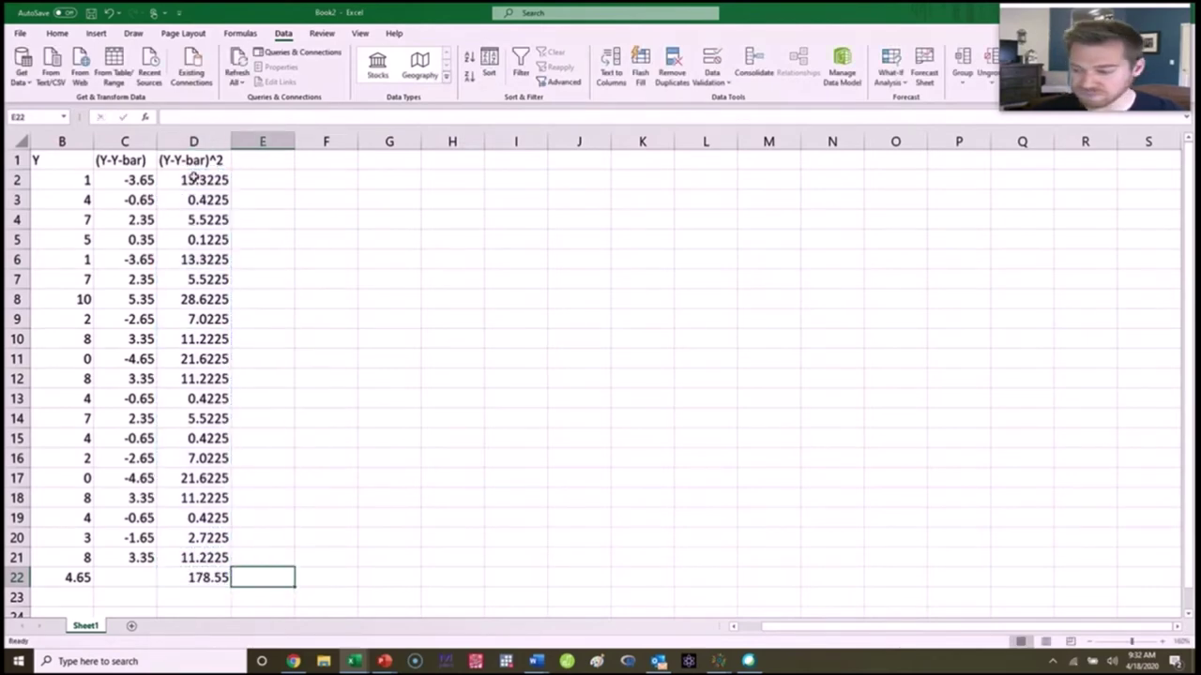
text(SS)
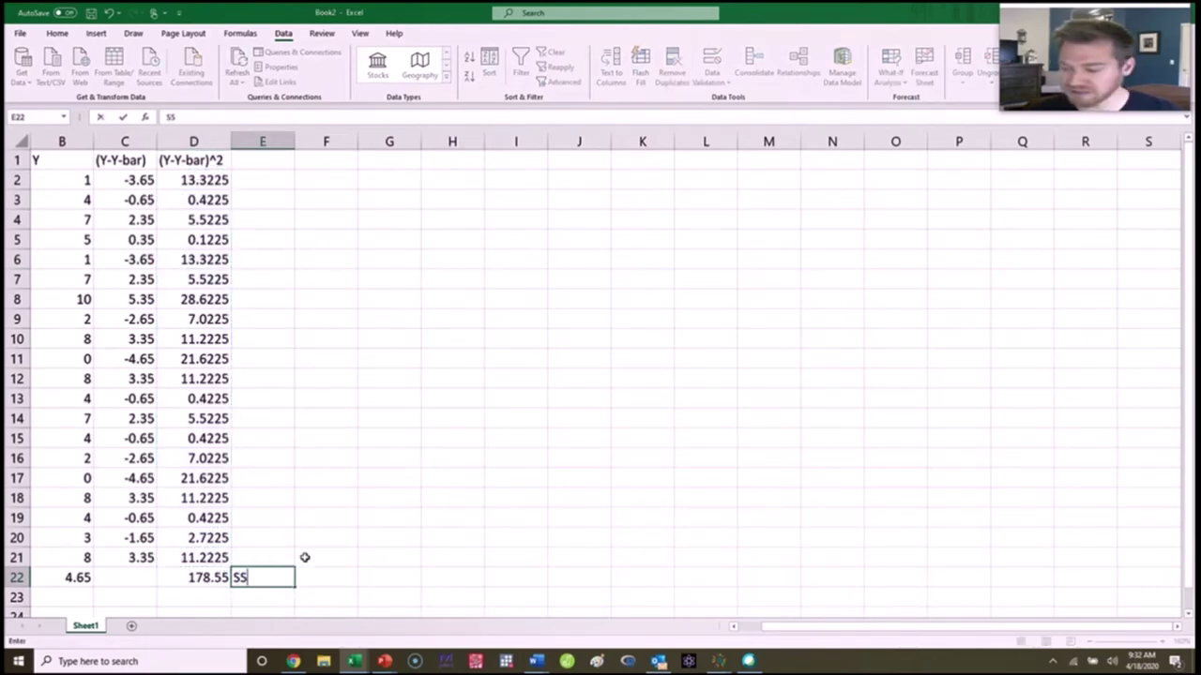
click(348, 537)
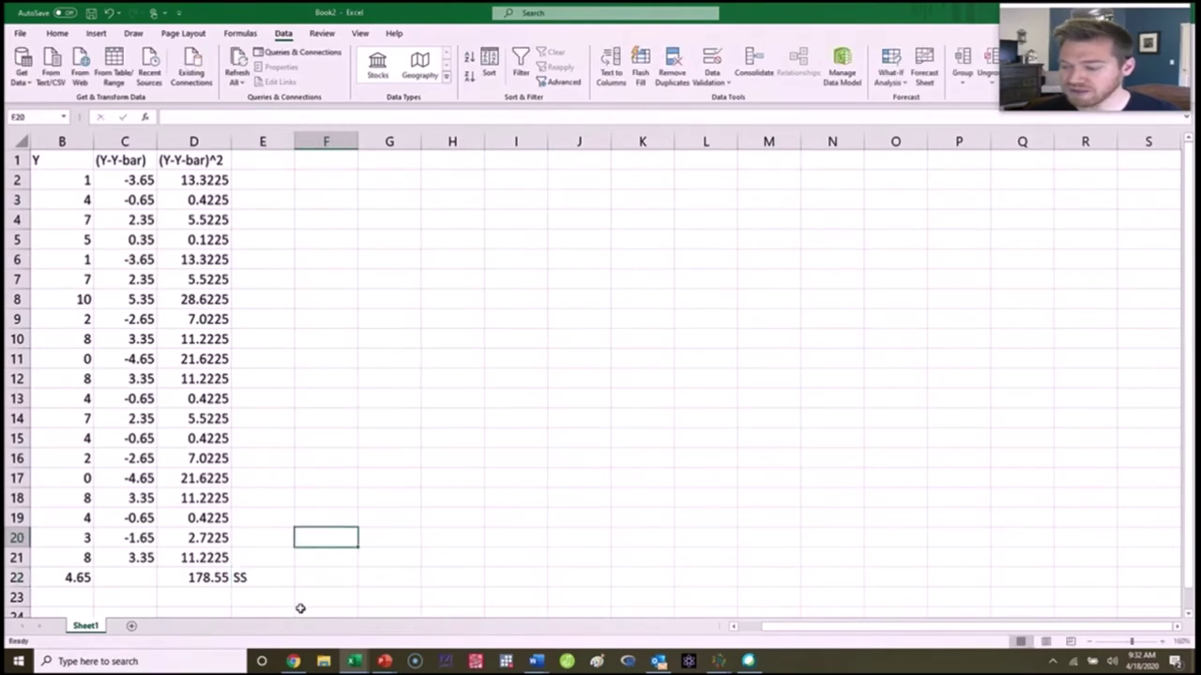
Step: Calculate the sum of squares of the Y values B2:B21 in cell F22 with the DEVSQ function
click(318, 575)
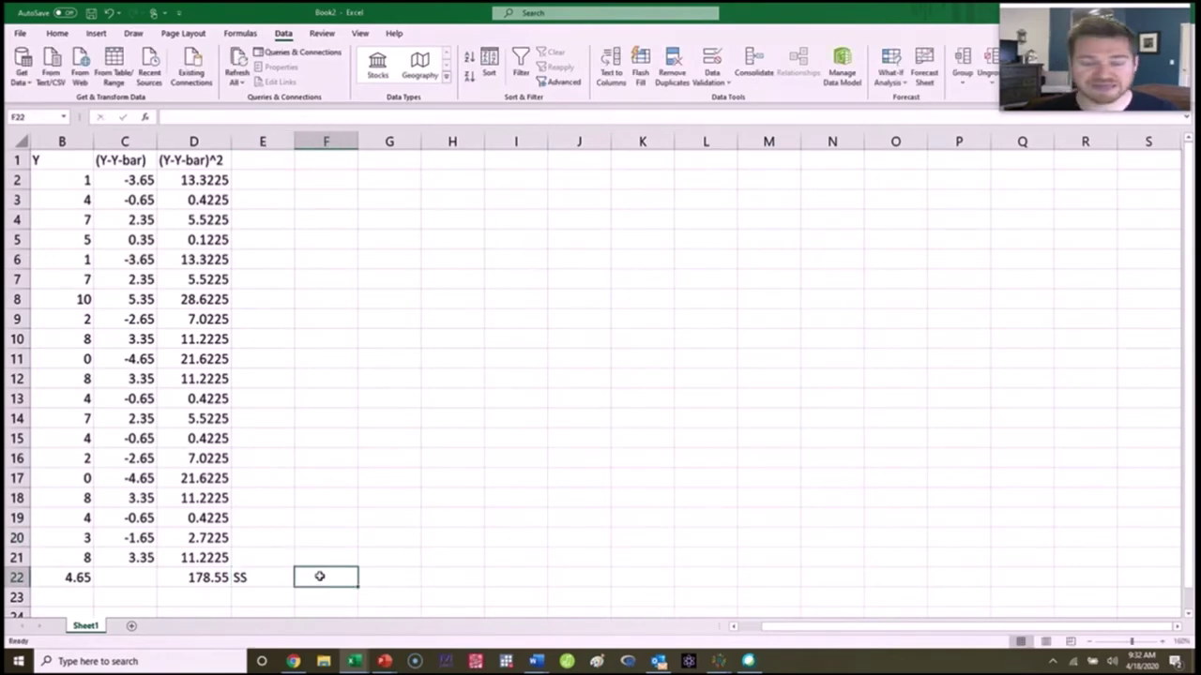
text(=devsq()
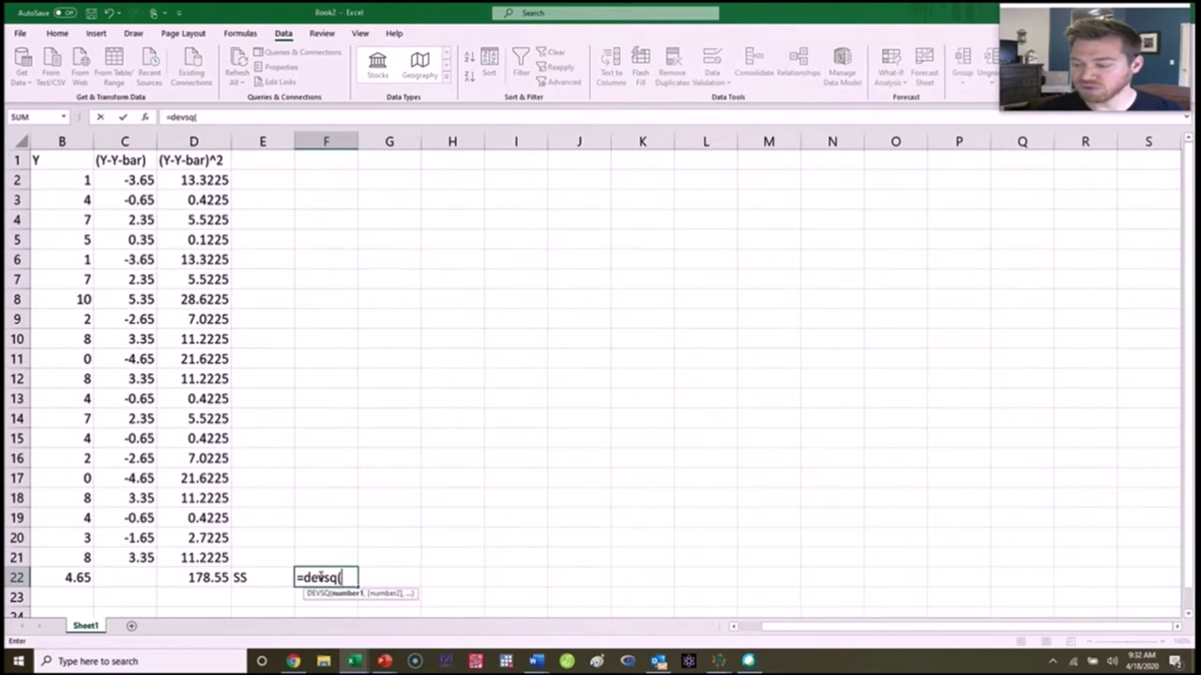
drag(81, 181, 50, 550)
key(ctrl+Return)
key(Tab)
Step: Make the sum of squares results in D22 and F22 bold and highlight both with a yellow fill
click(210, 578)
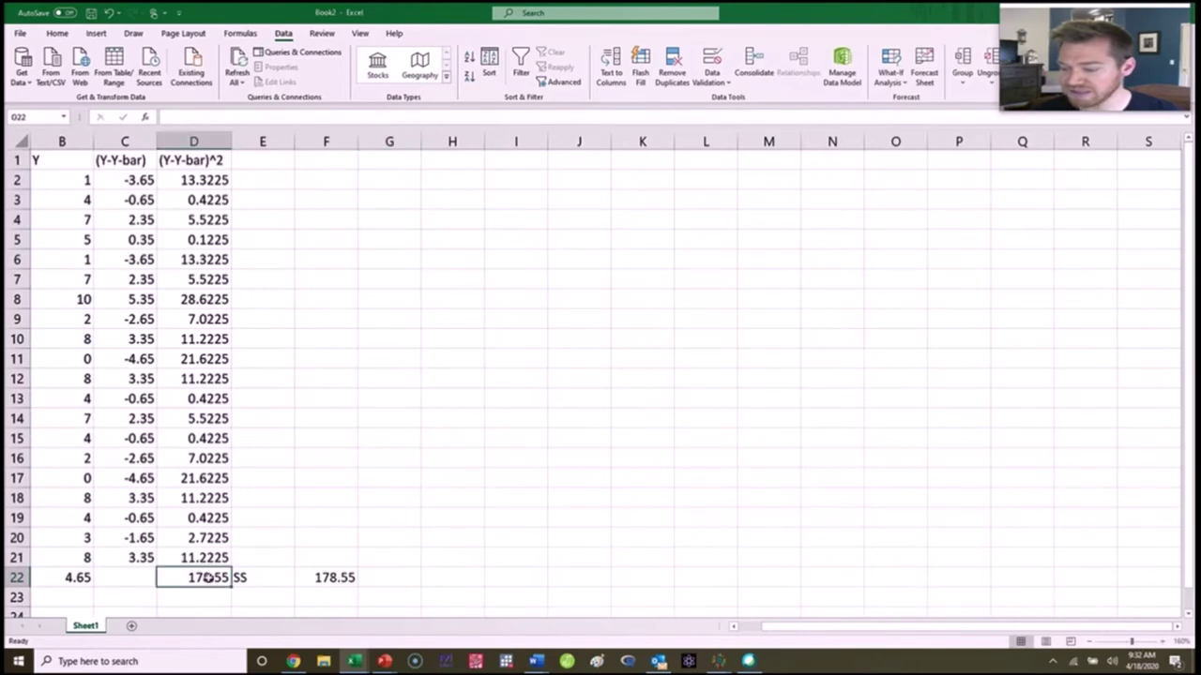
ctrl+click(327, 577)
key(ctrl+b)
click(310, 384)
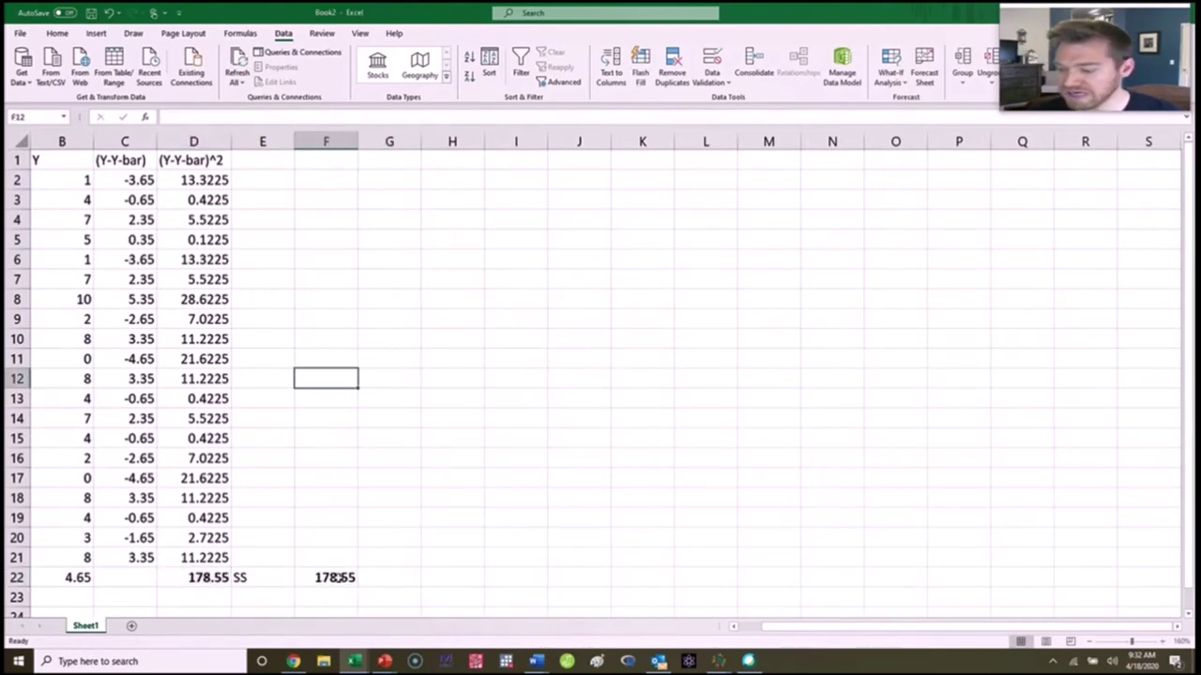
click(60, 34)
click(319, 577)
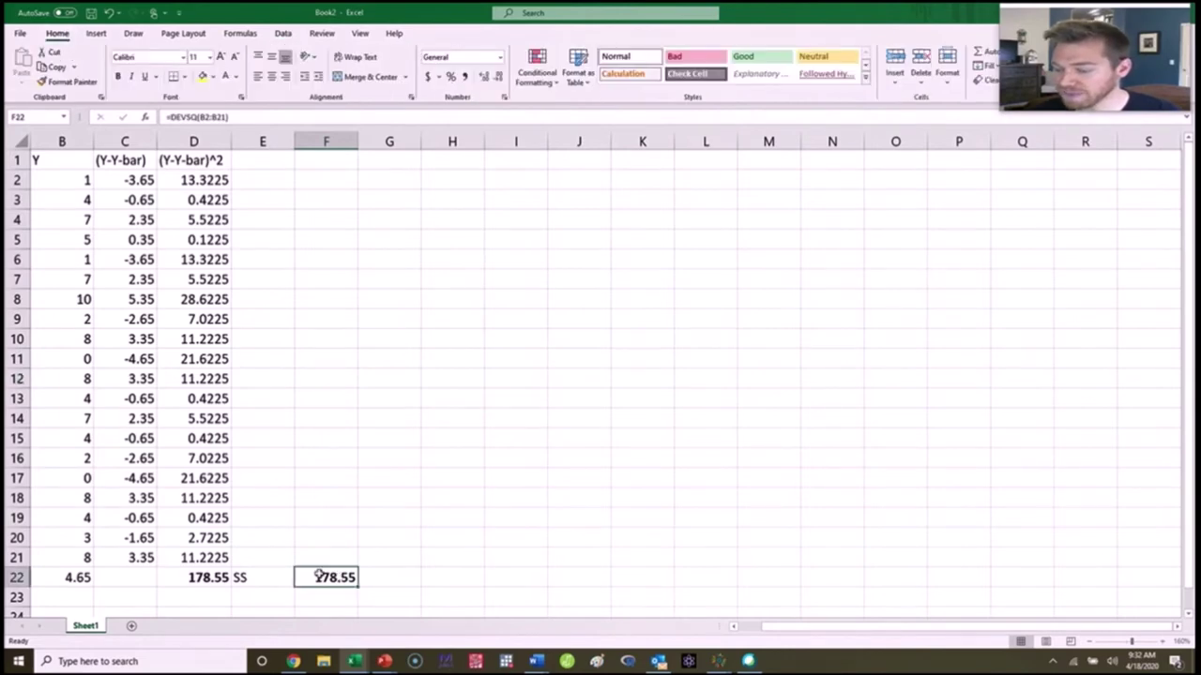
ctrl+click(204, 578)
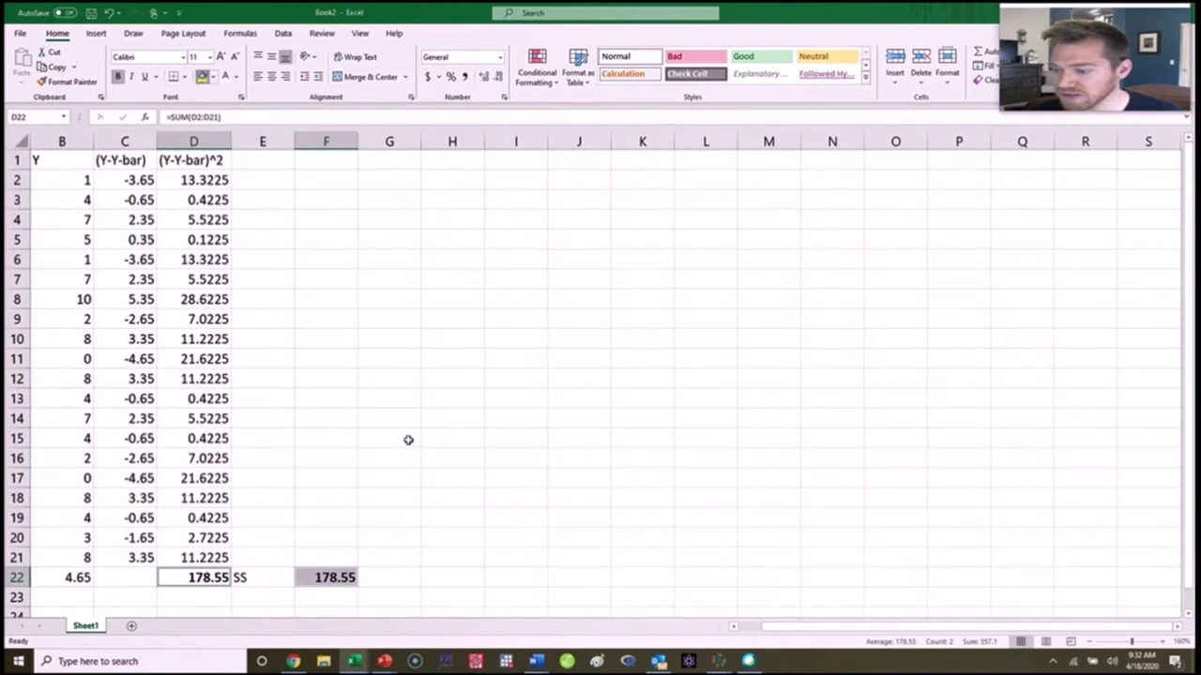
click(429, 461)
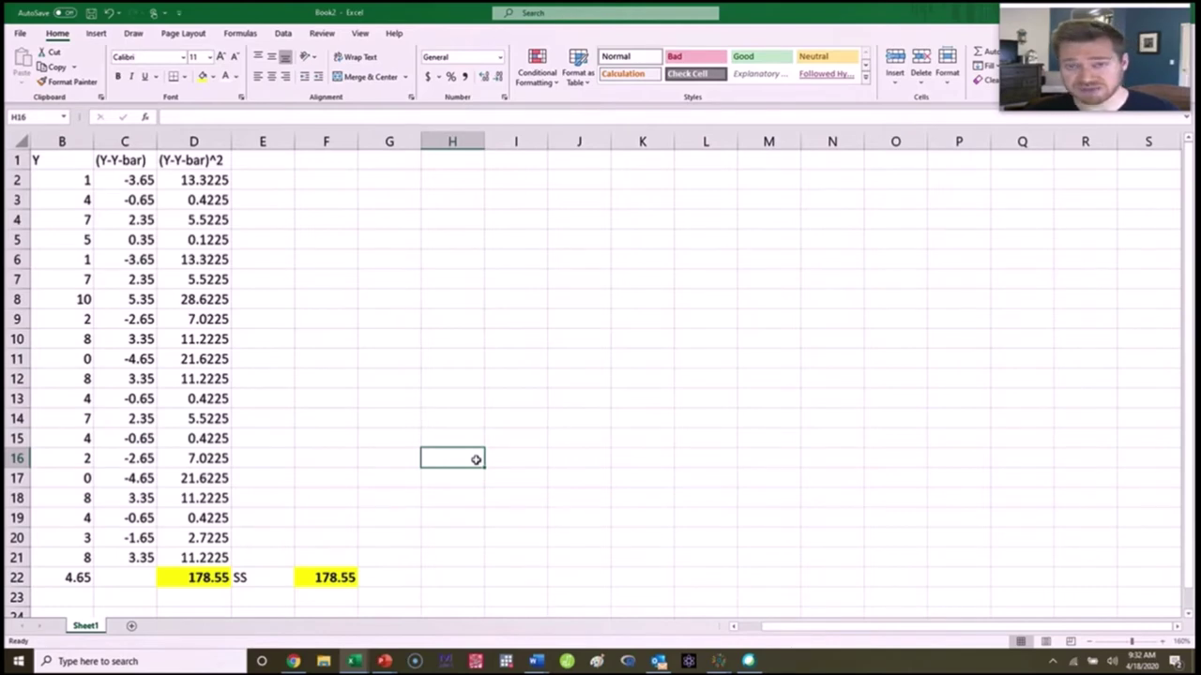
Step: Enter the heading "var = SS/df" in cell G11
click(385, 361)
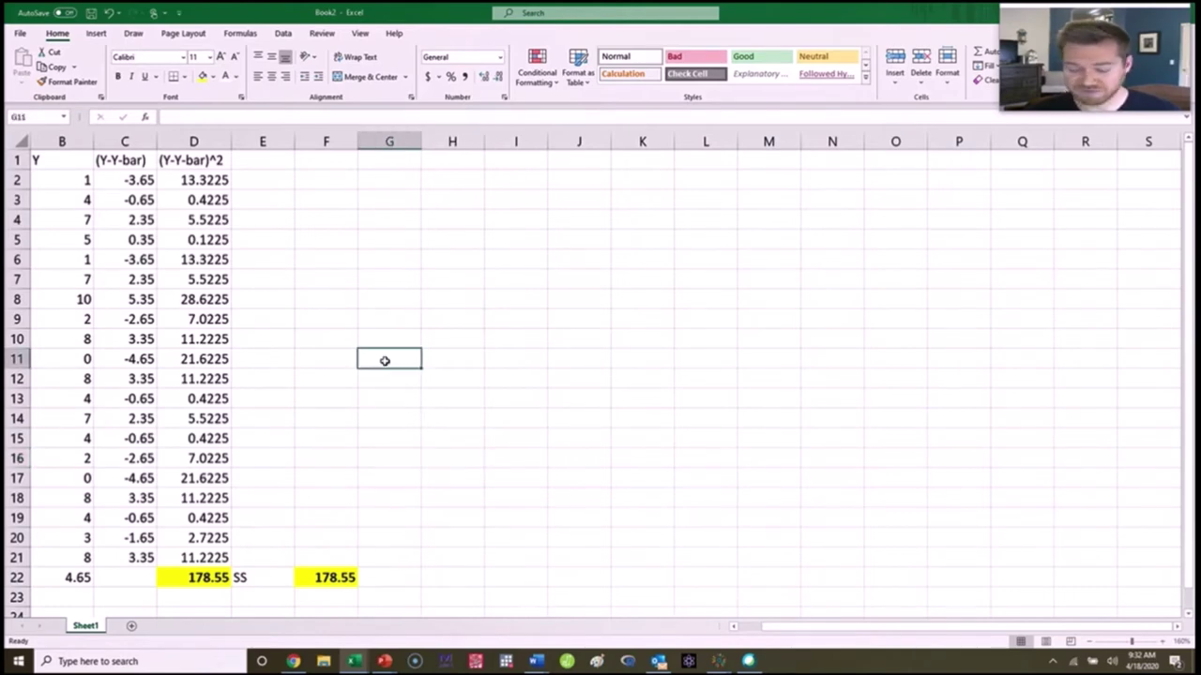
text(var = SS/df)
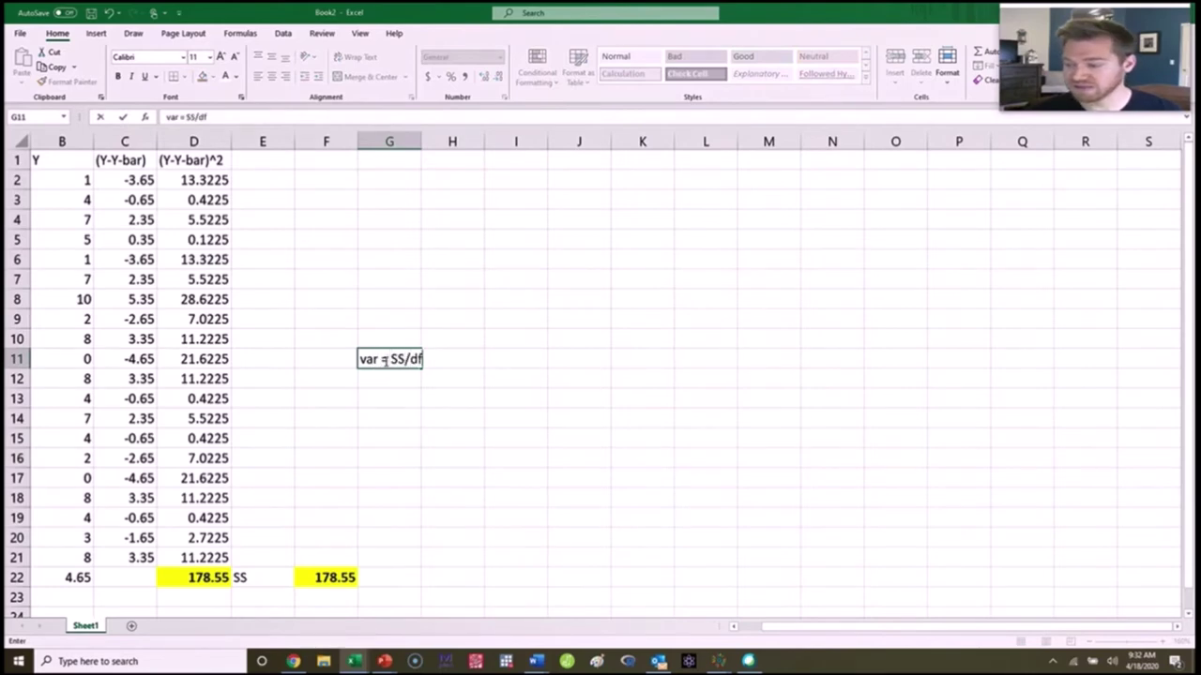
key(Return)
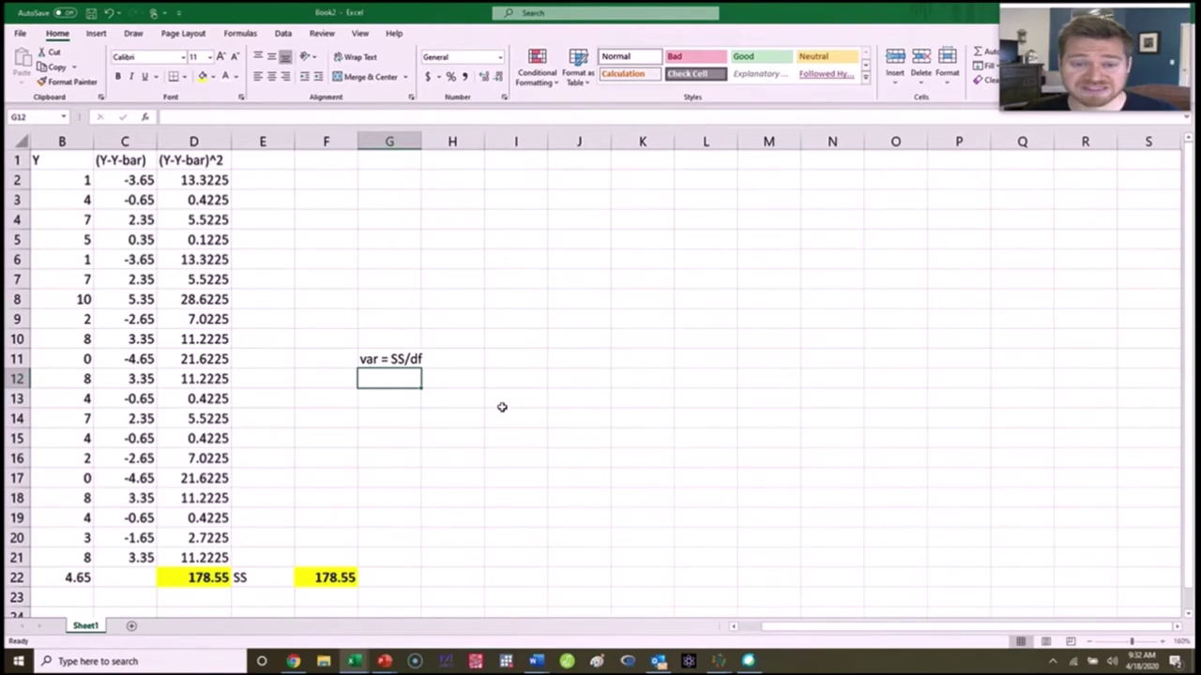
Step: Calculate the variance in cell G12 with =F22/(COUNT(B2:B21)-1), keeping the degrees of freedom in parentheses
text(=)
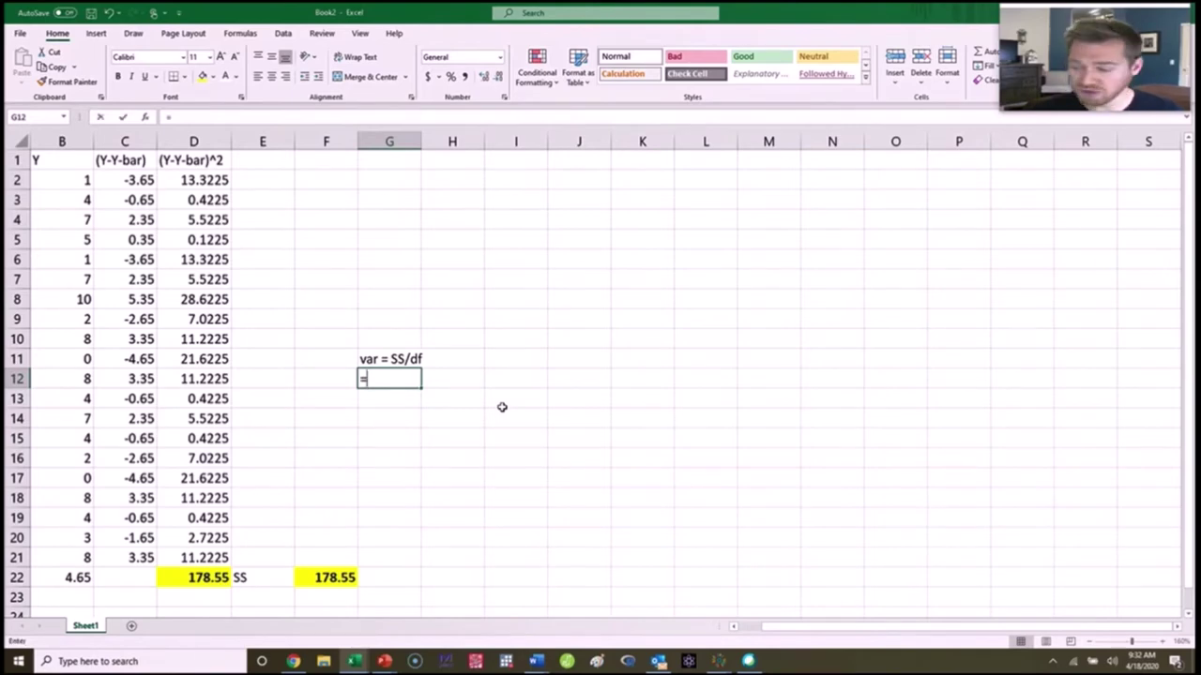
click(330, 578)
text(/count()
drag(67, 183, 77, 559)
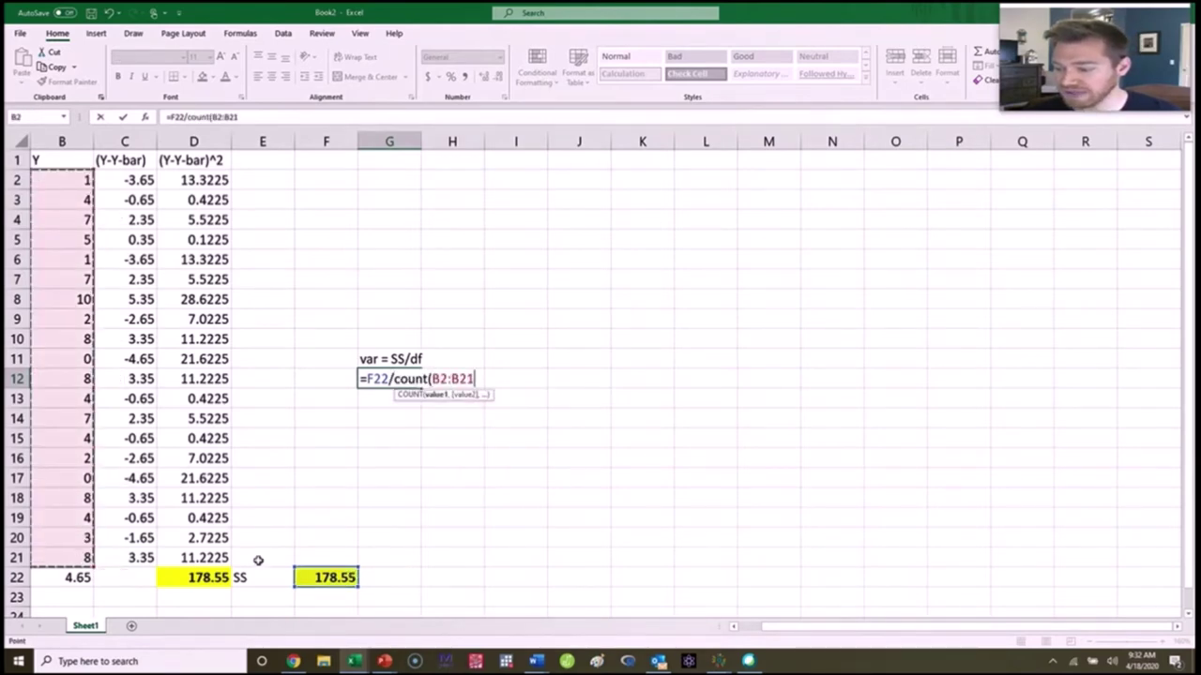
text()-1))
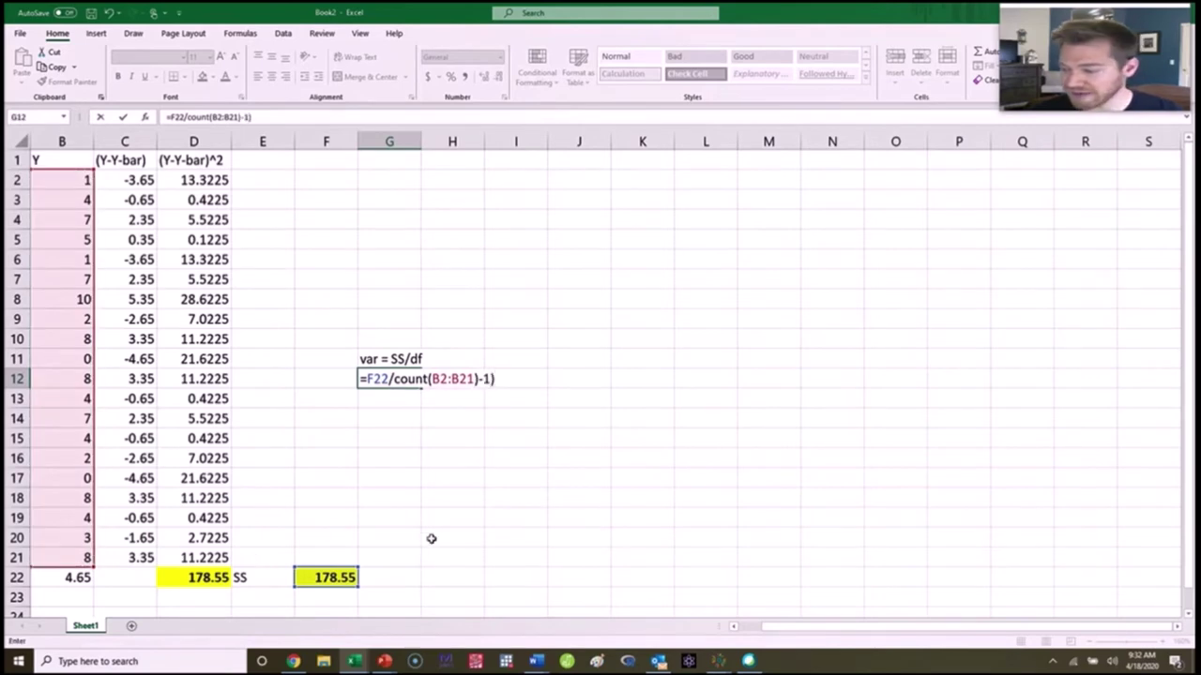
click(392, 379)
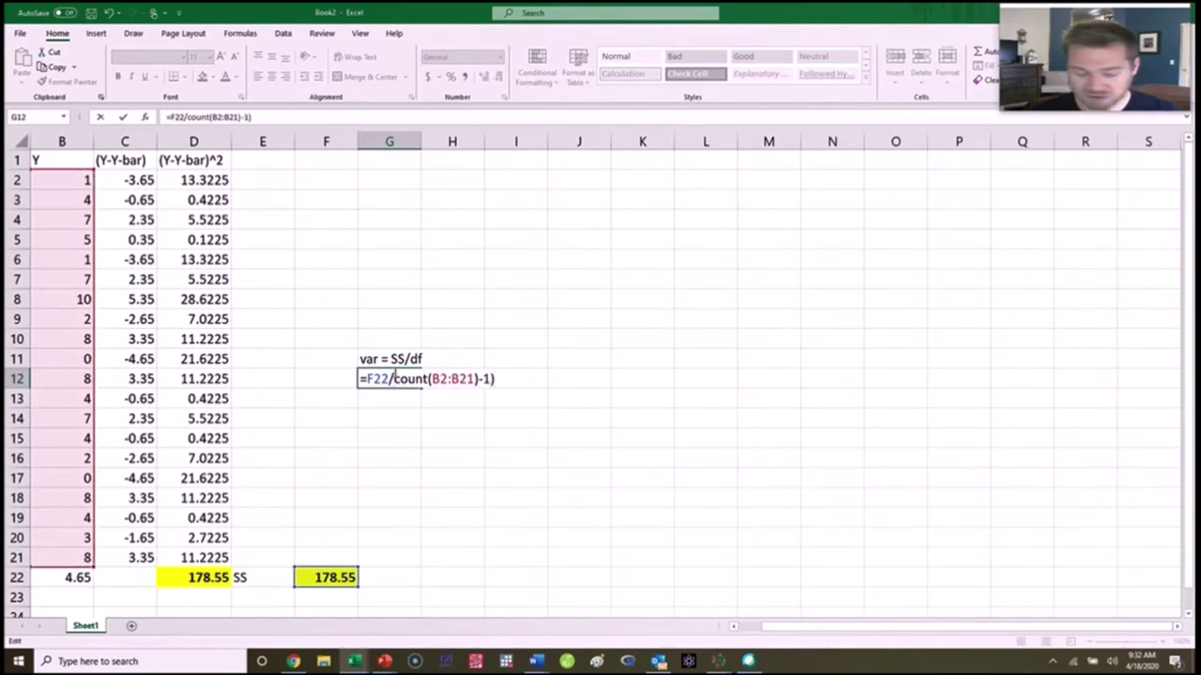
text(()
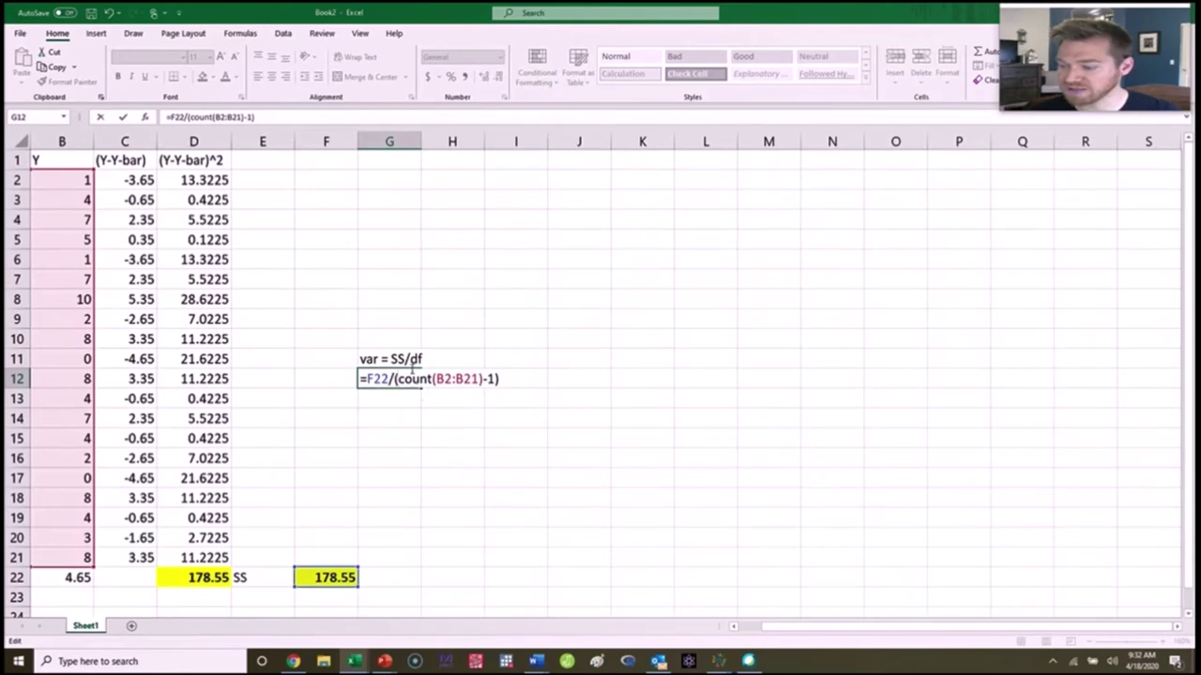
key(Return)
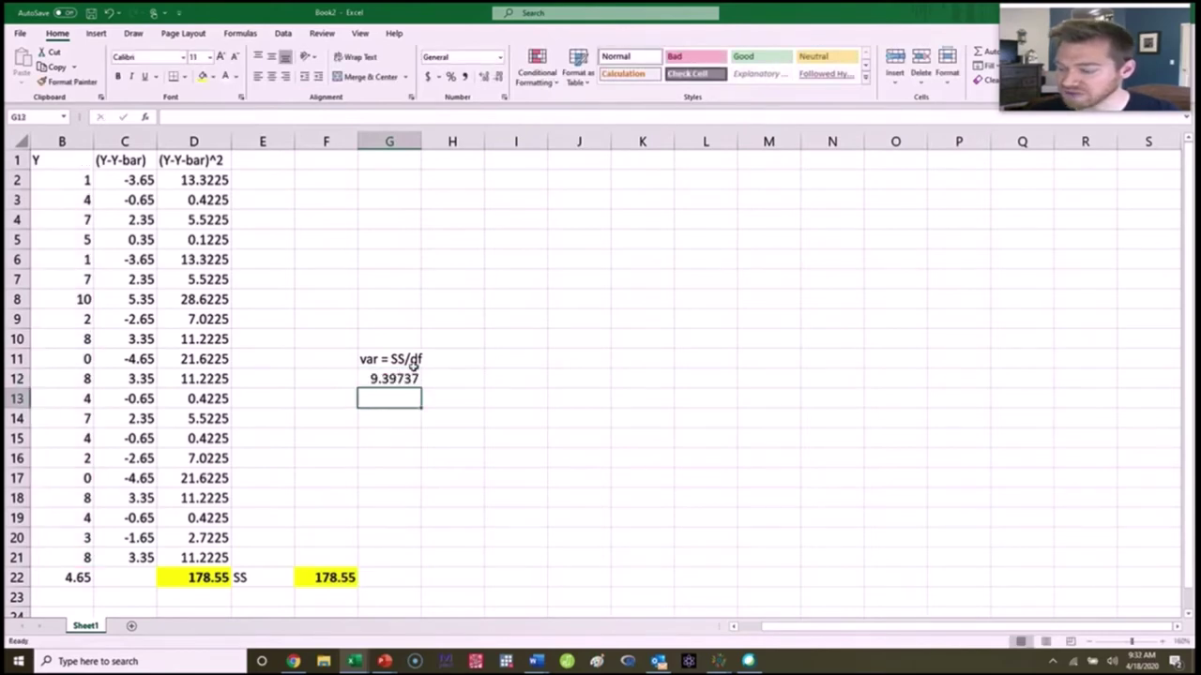
Step: Label the variance result by entering var.s in cell F12
click(350, 376)
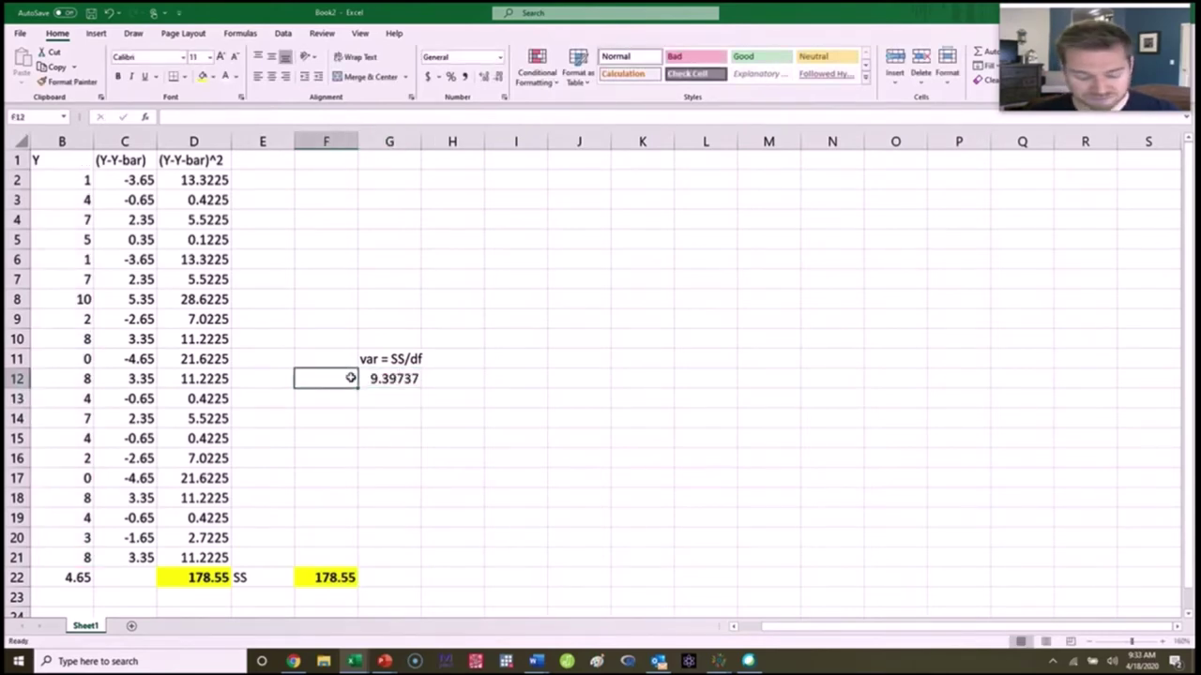
text(var.s)
key(Return)
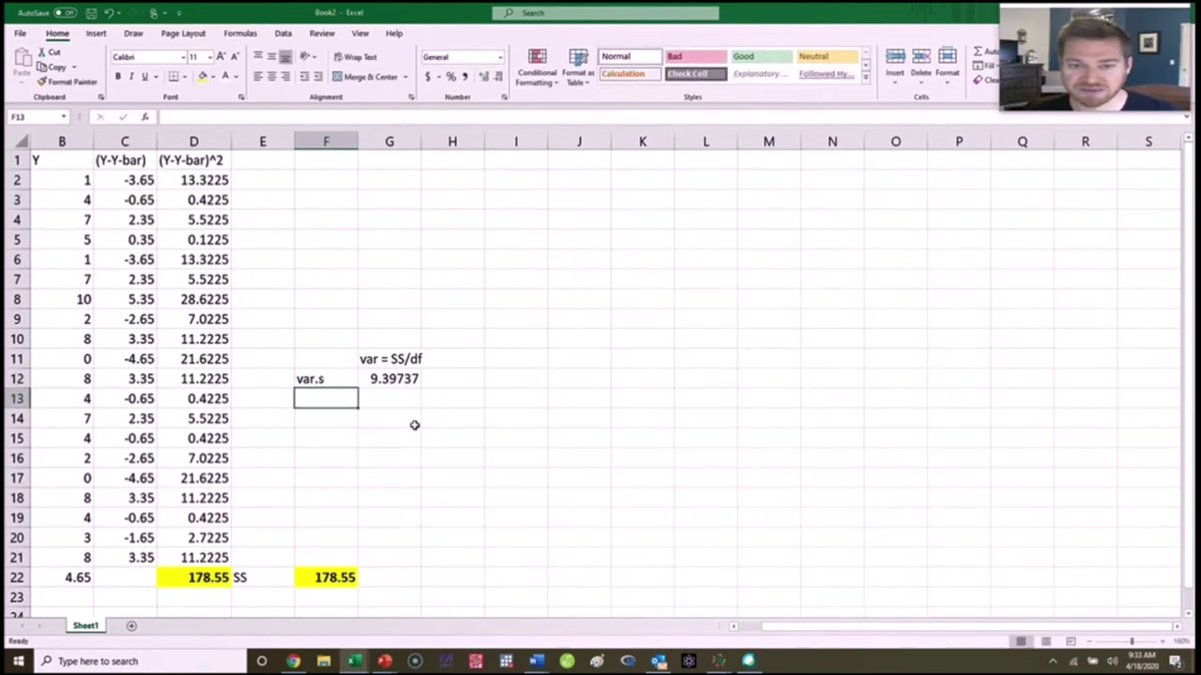
Step: Enter the label s^2 in cells F12 and F13
click(332, 378)
text(s^2)
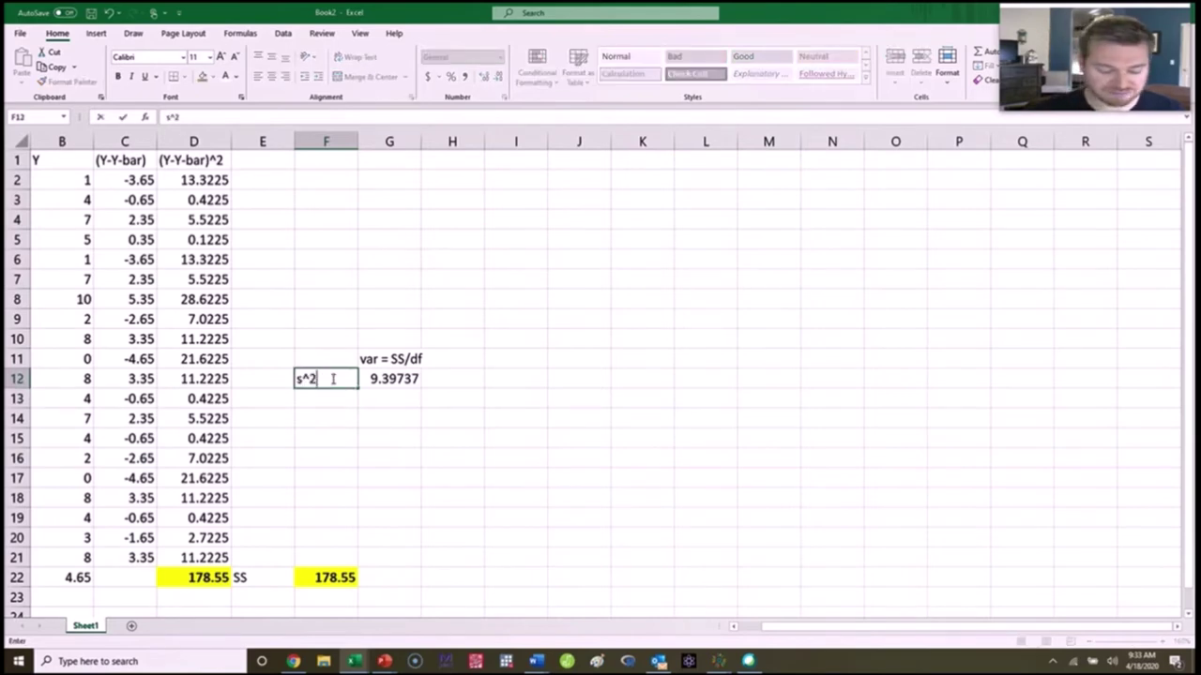
key(Return)
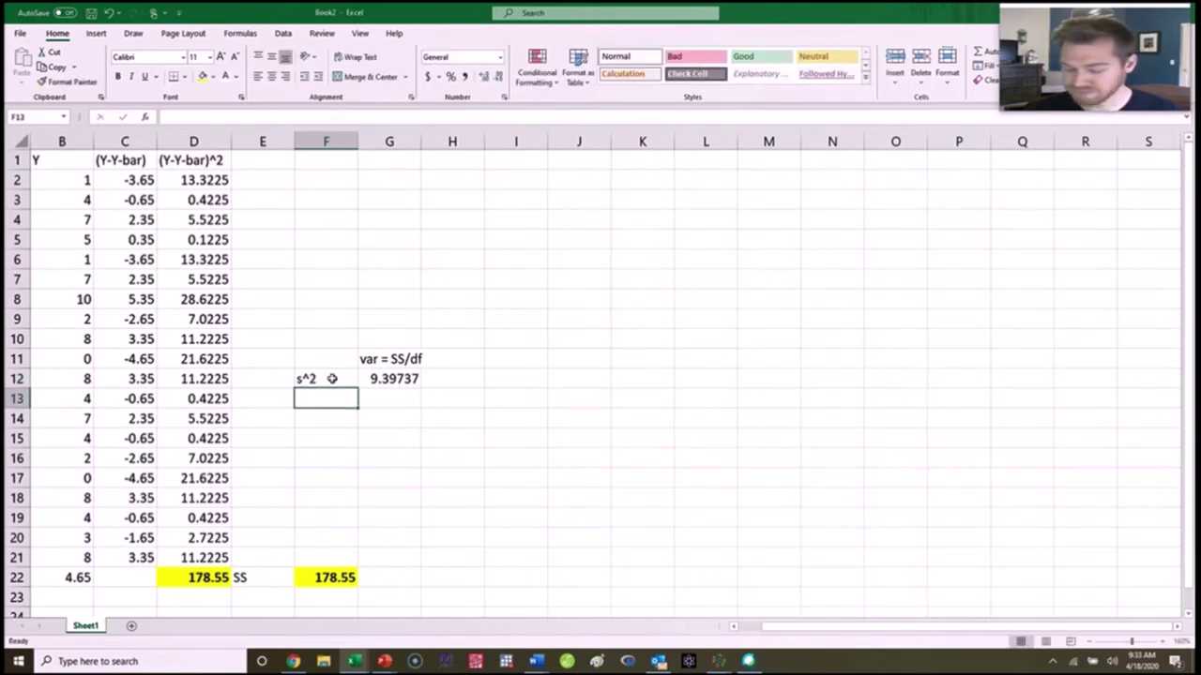
text(s^2)
Step: Calculate the sample variance of the Y values in cell G13 with =VAR.S(B2:B21)
click(380, 398)
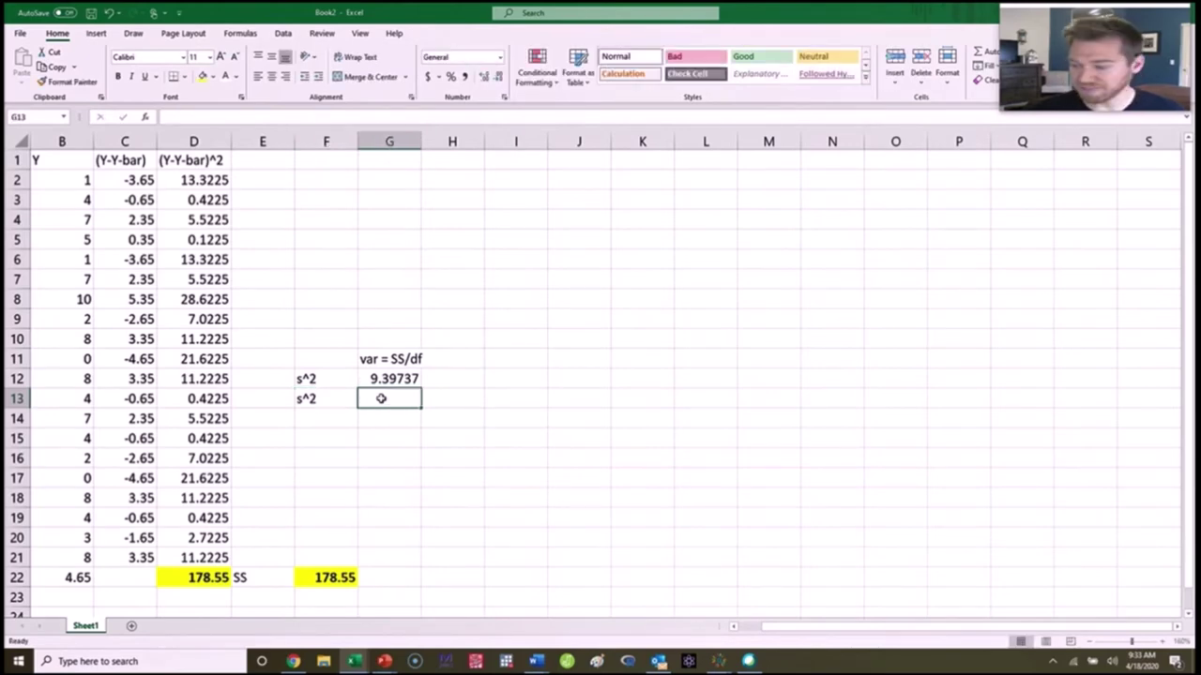
text(=var.s()
drag(82, 173, 35, 553)
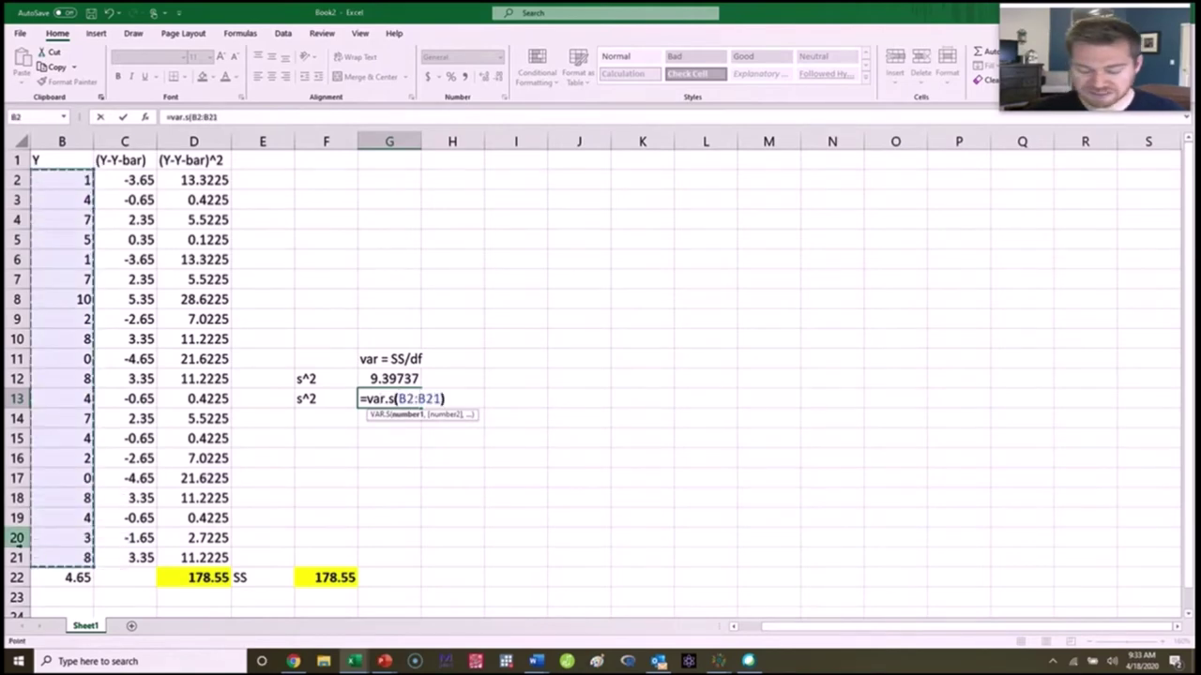
key(Tab)
Step: Make the two variance results in G12:G13 bold and give them a salmon fill colour
drag(385, 381, 390, 395)
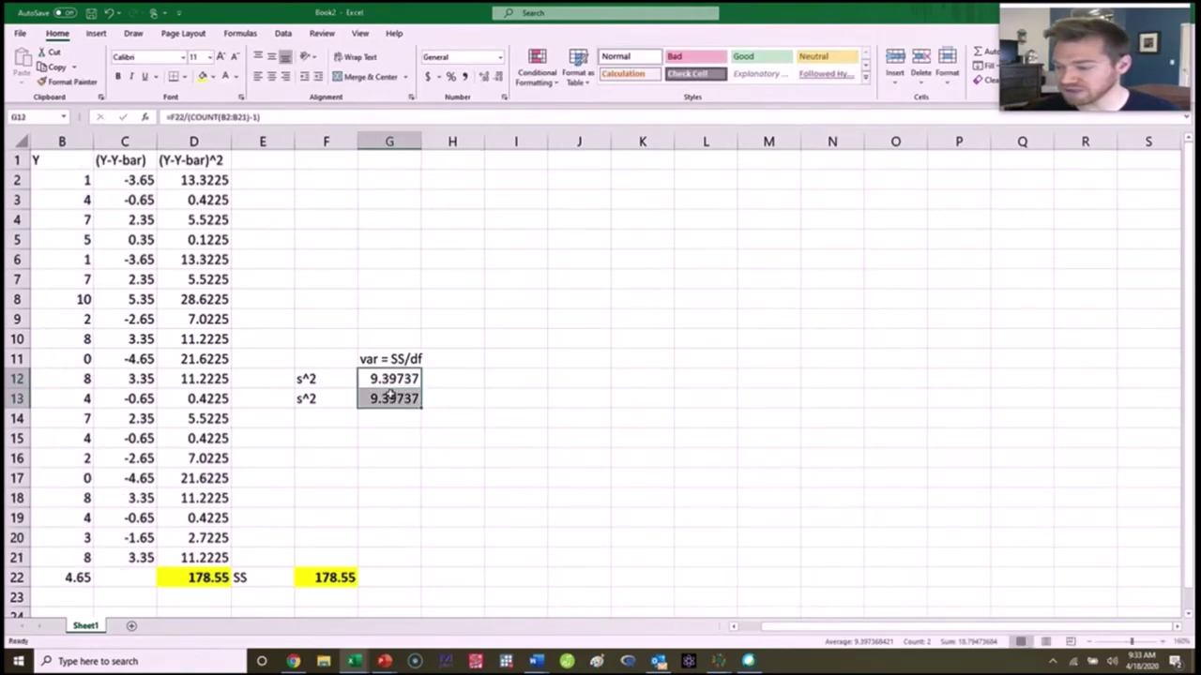
key(ctrl+b)
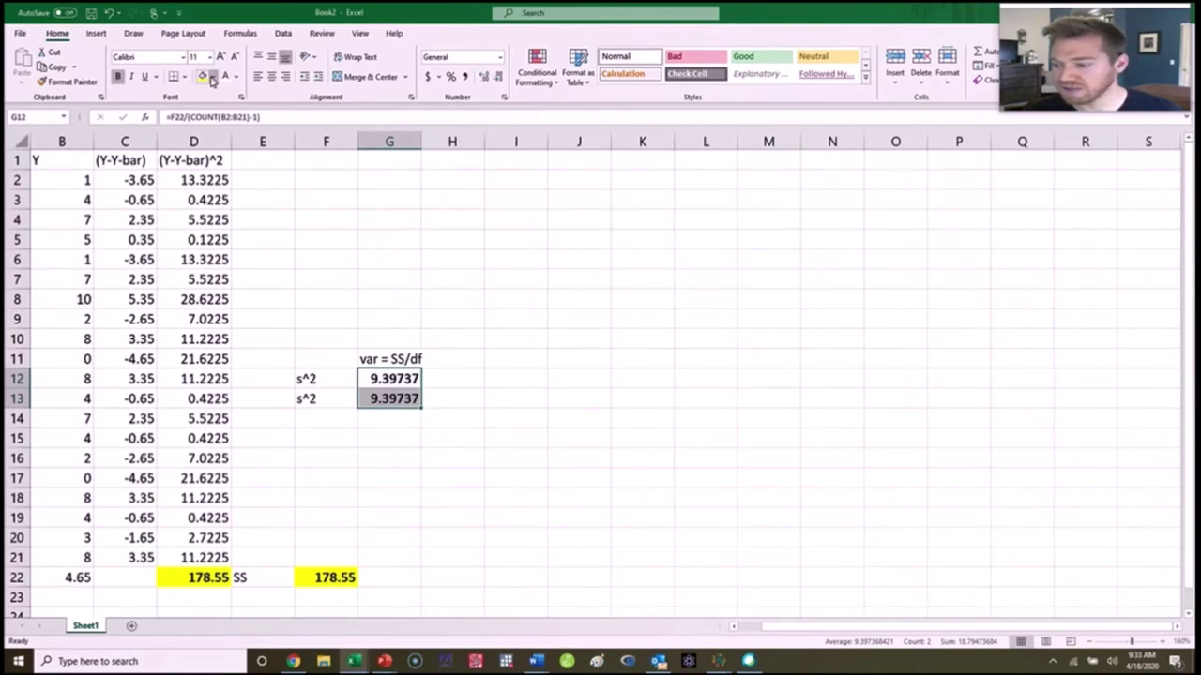
click(212, 80)
click(258, 143)
click(515, 338)
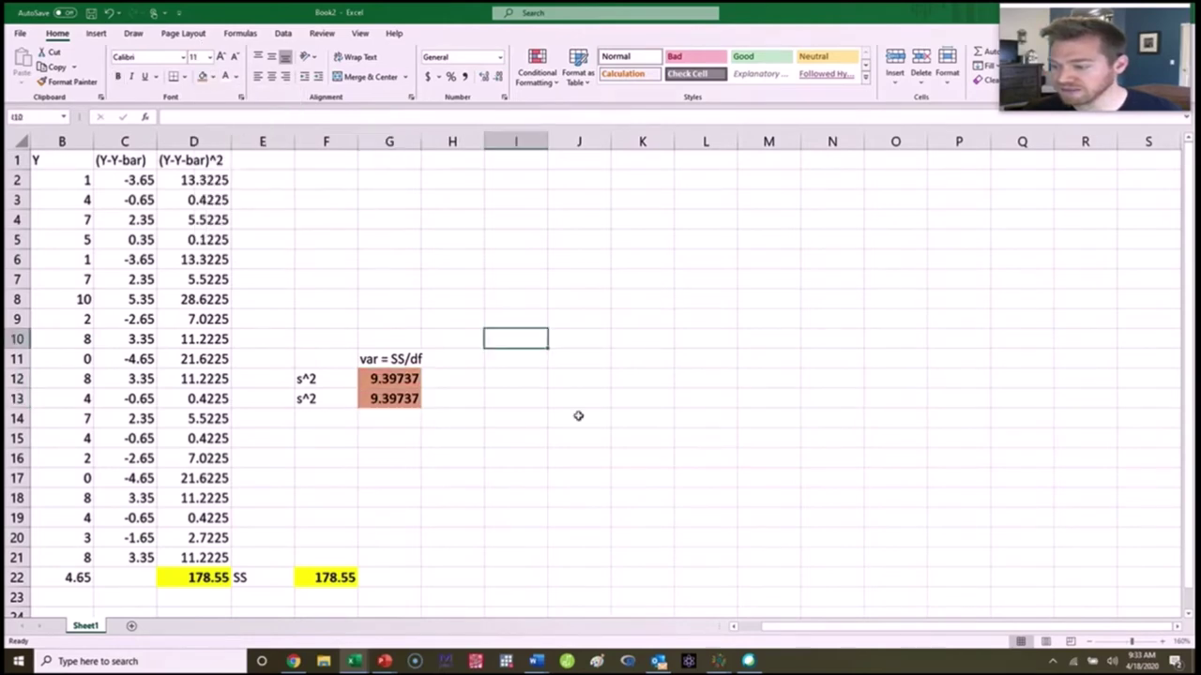
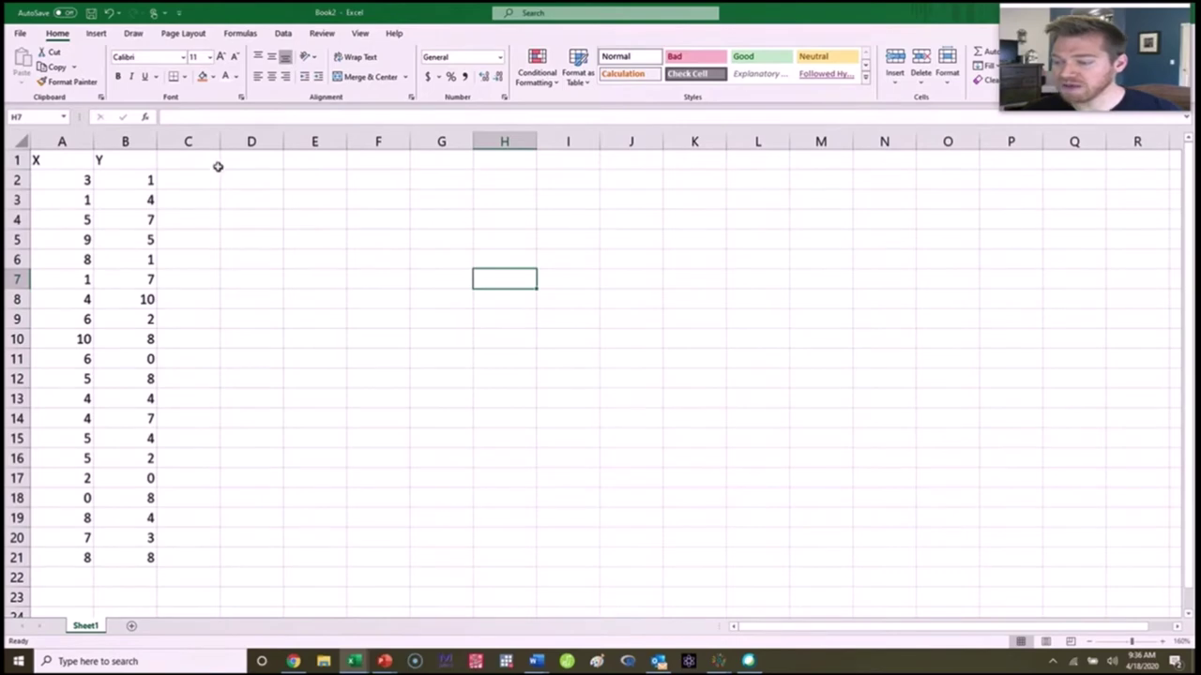
Step: Enter the deviation headers (x-x-bar) in cell C1 and (y-y-bar) in cell D1
text((x-x-bar))
key(Tab)
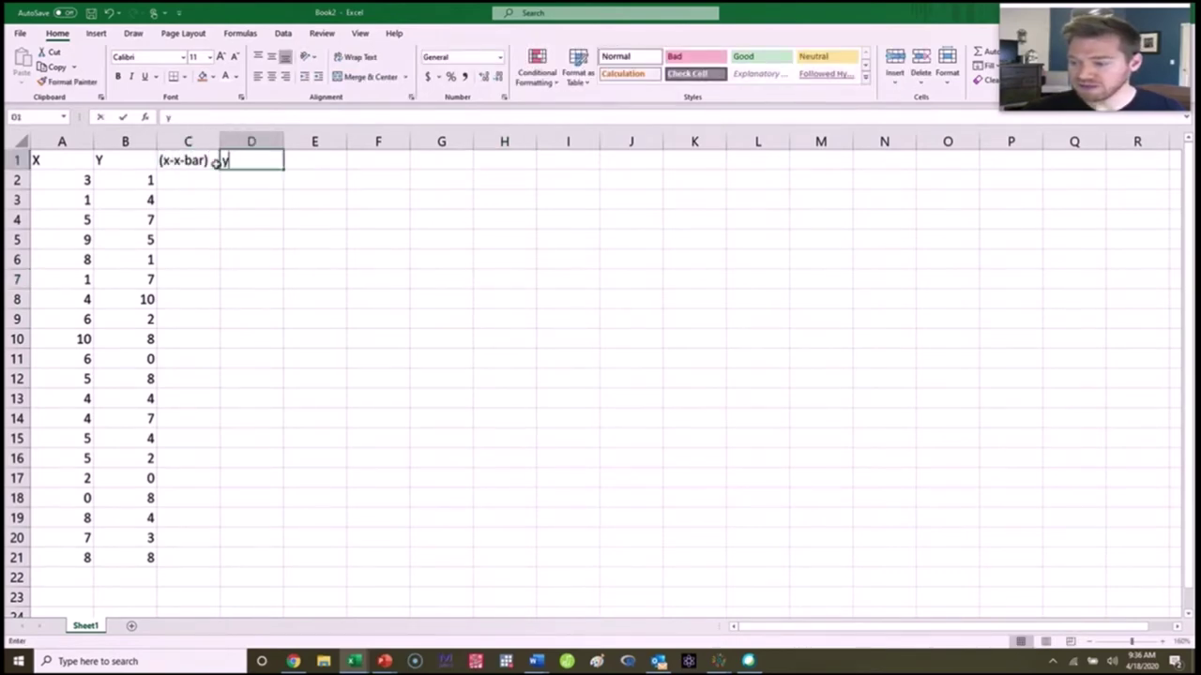
text((y-y-bar))
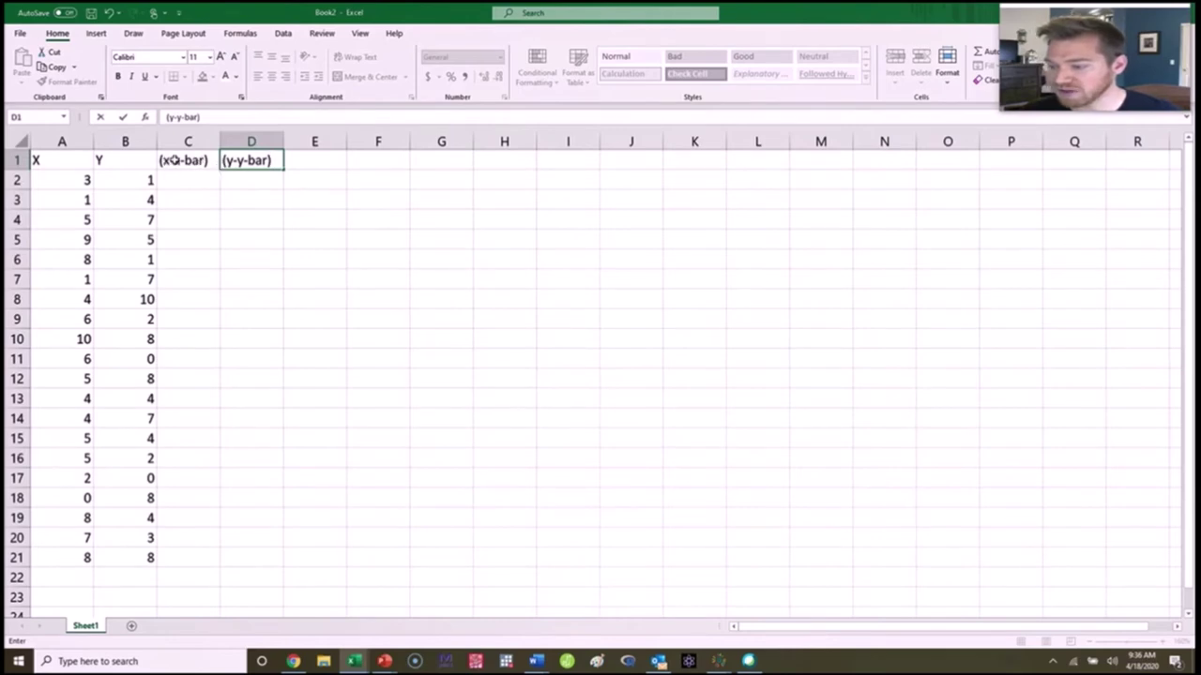
Step: Add spaces around the first minus sign in headers C1 and D1, giving (x - x-bar) and (y - y-bar)
click(178, 162)
double_click(174, 162)
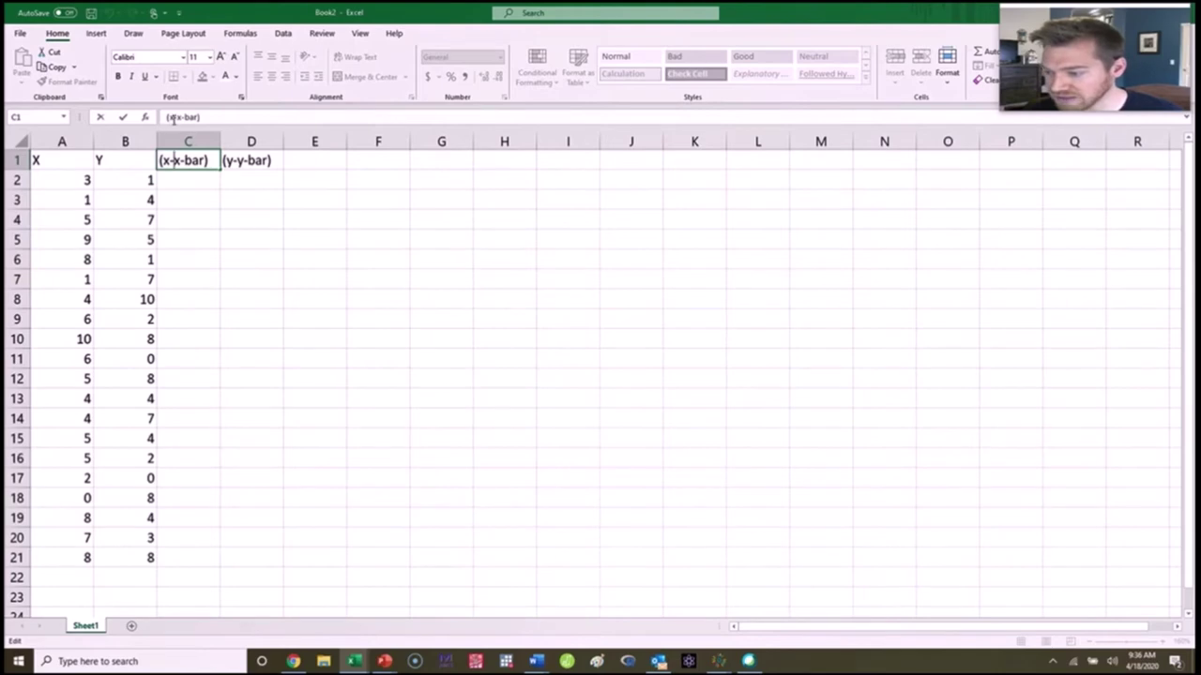
click(179, 161)
click(248, 161)
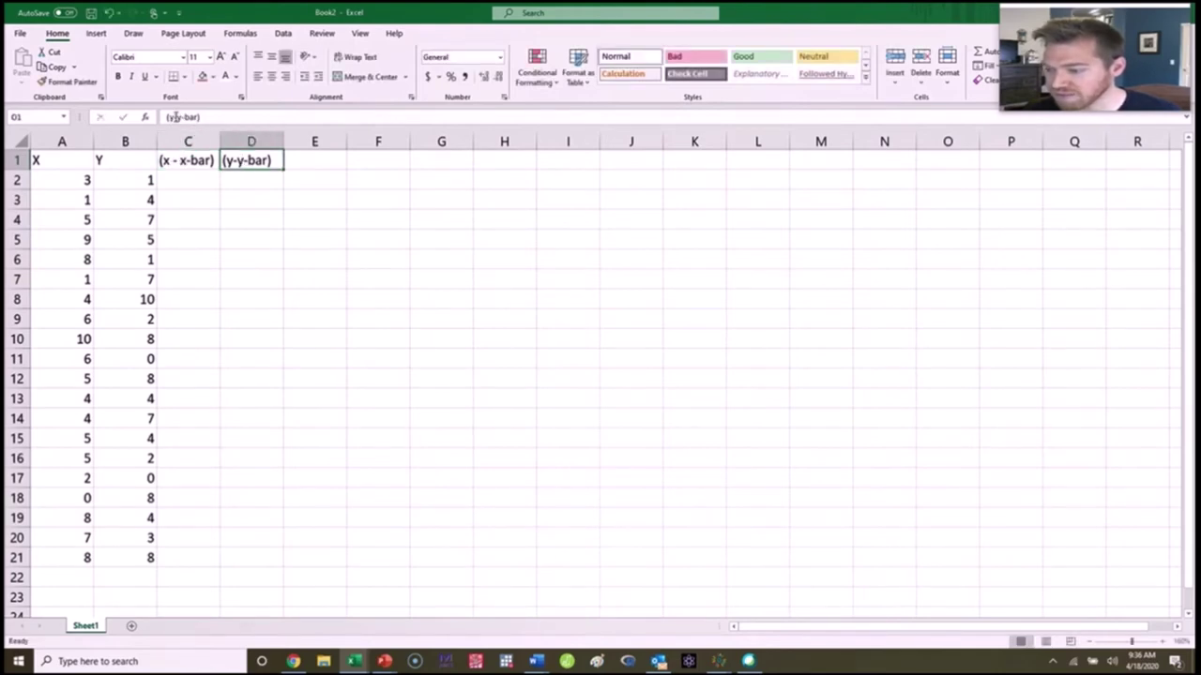
click(174, 118)
click(181, 117)
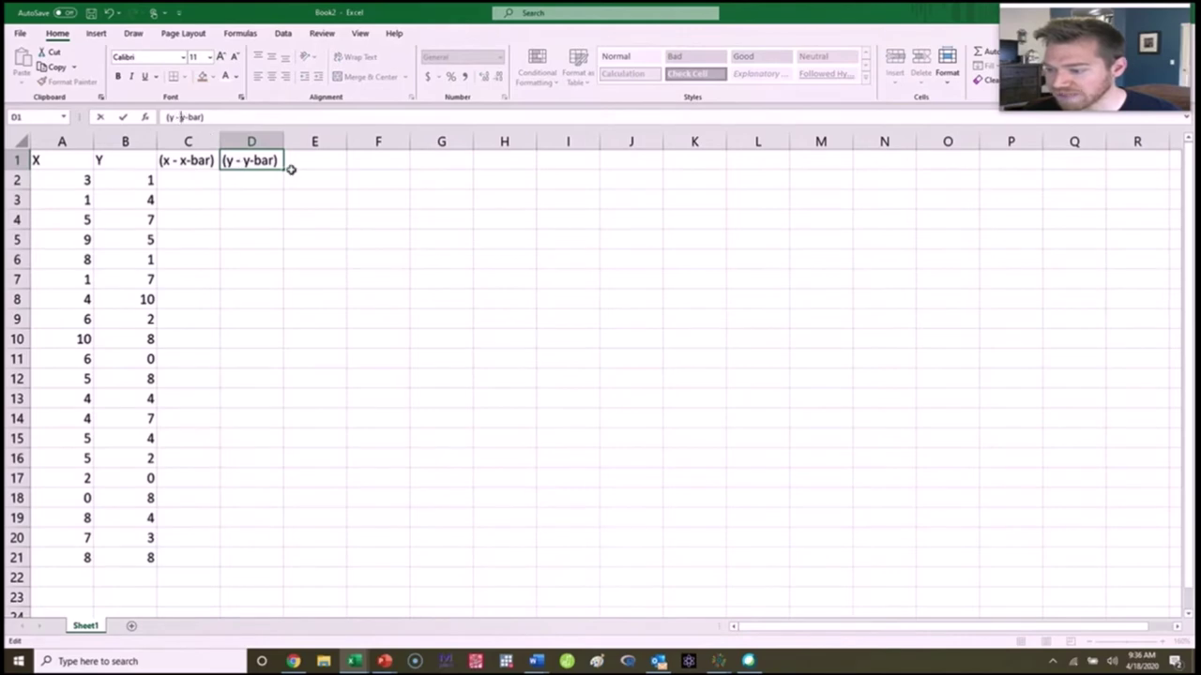
click(309, 176)
Step: Calculate the first X deviation from the mean in cell C2 with =A2-AVERAGE(A$2:A$21)
click(183, 176)
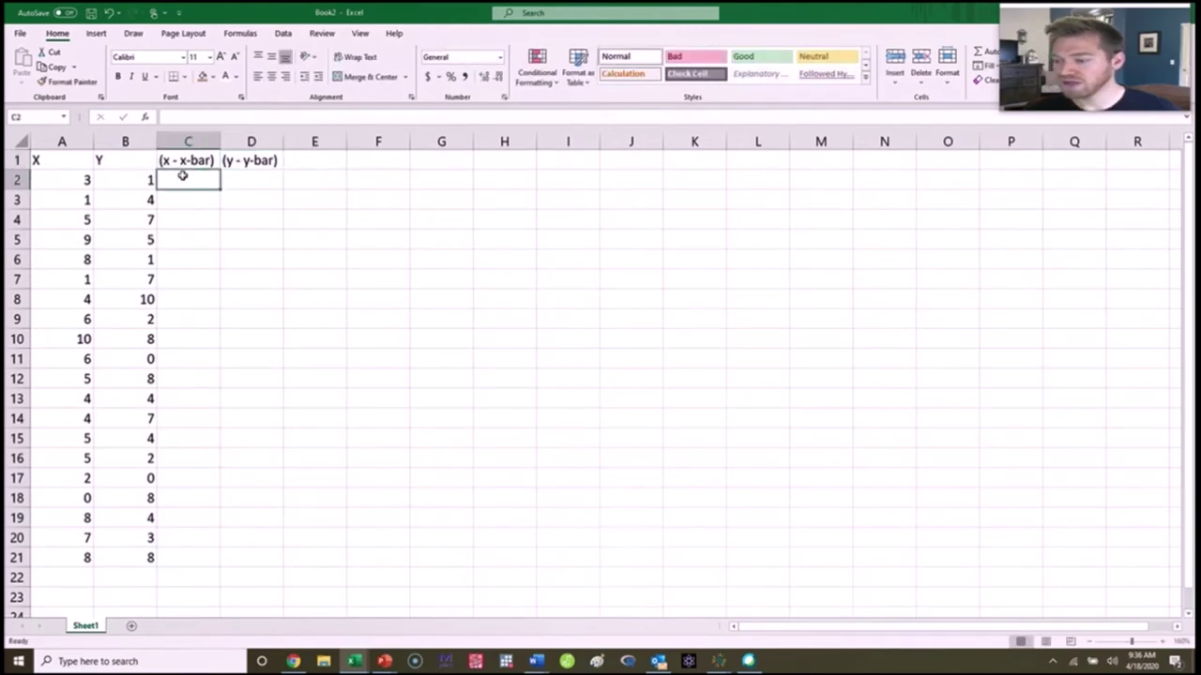
text(=)
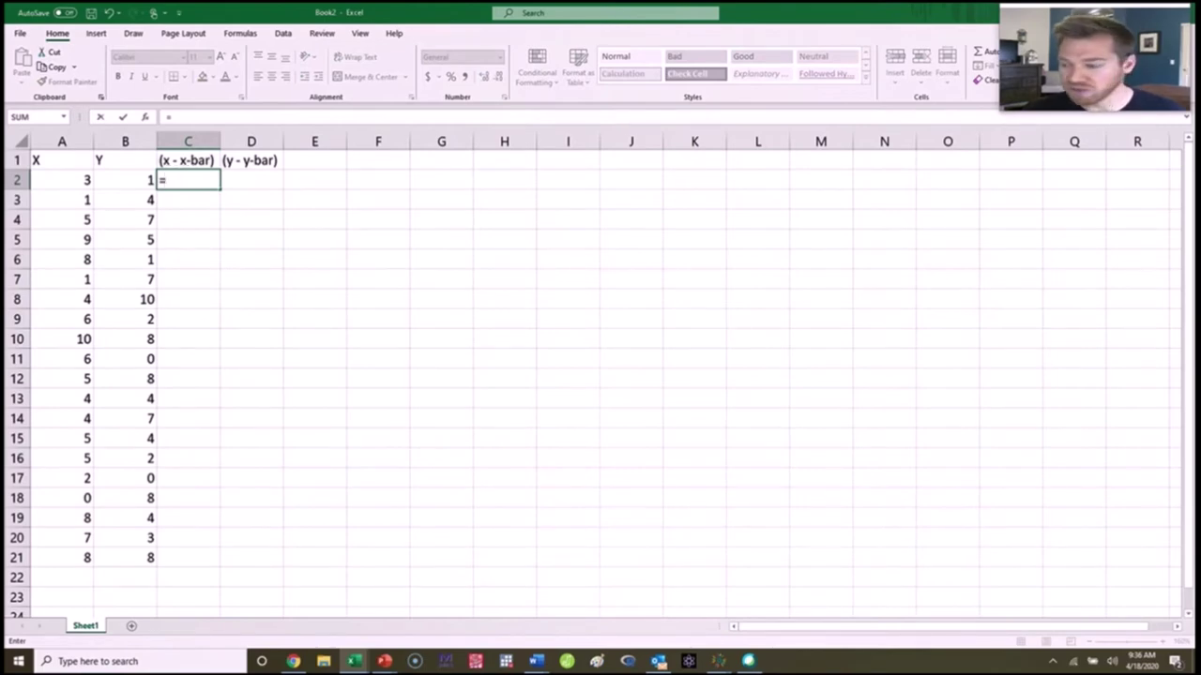
click(65, 179)
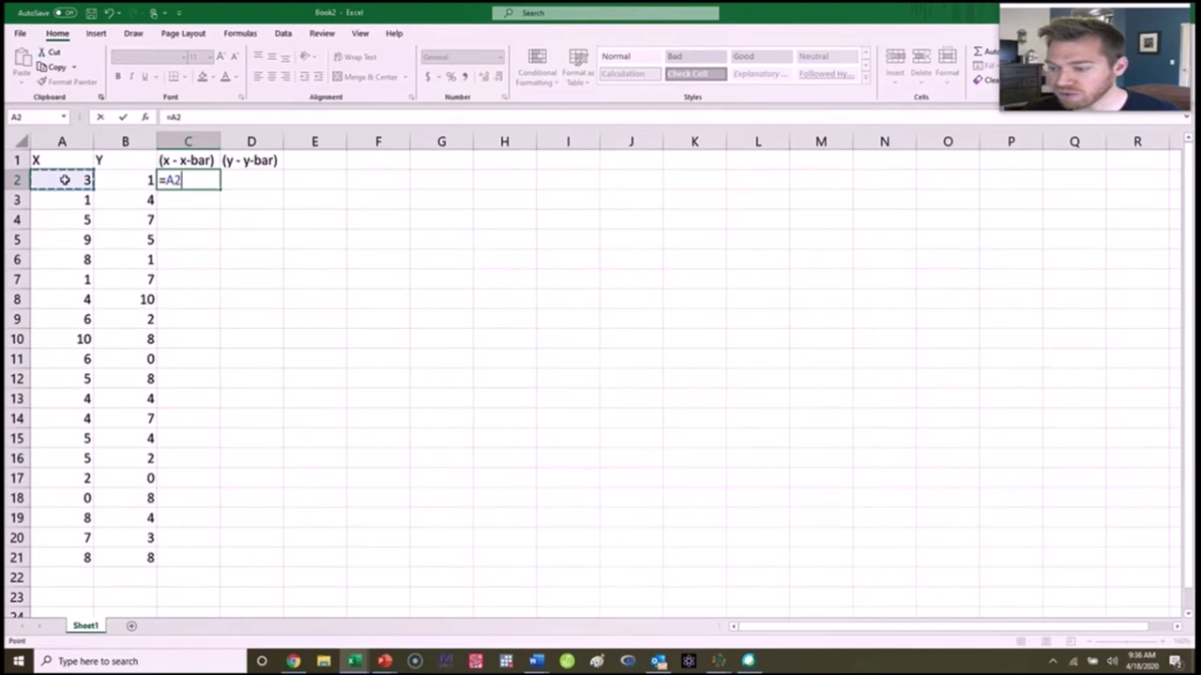
text(-)
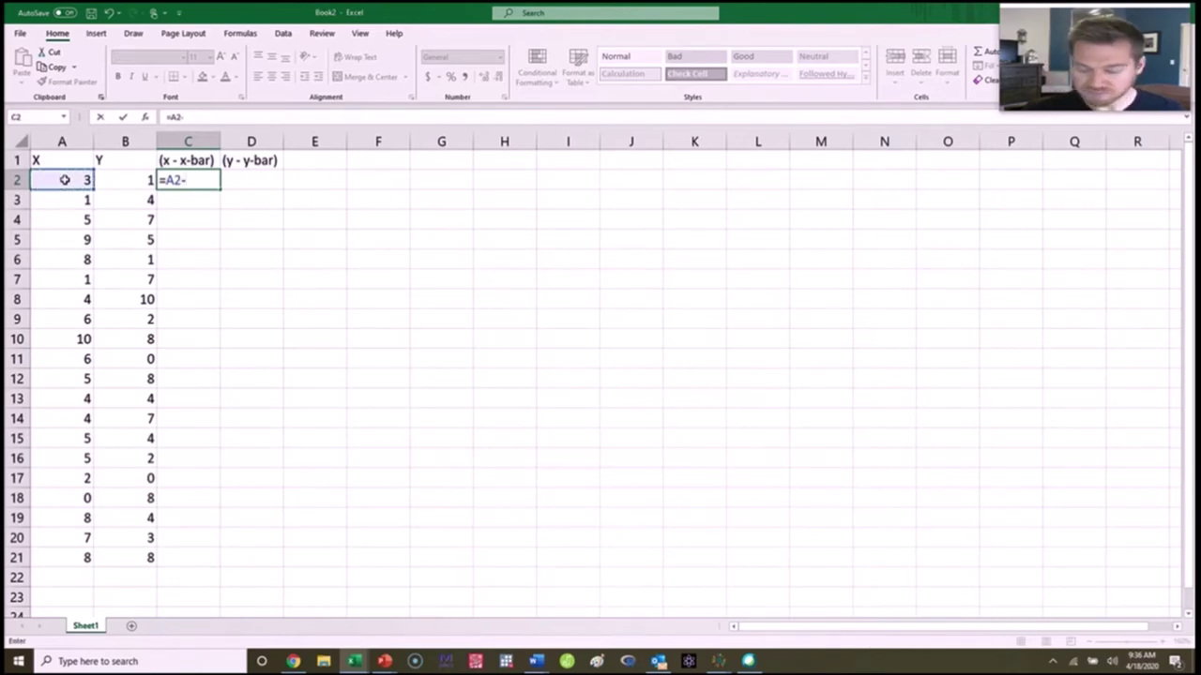
text(average()
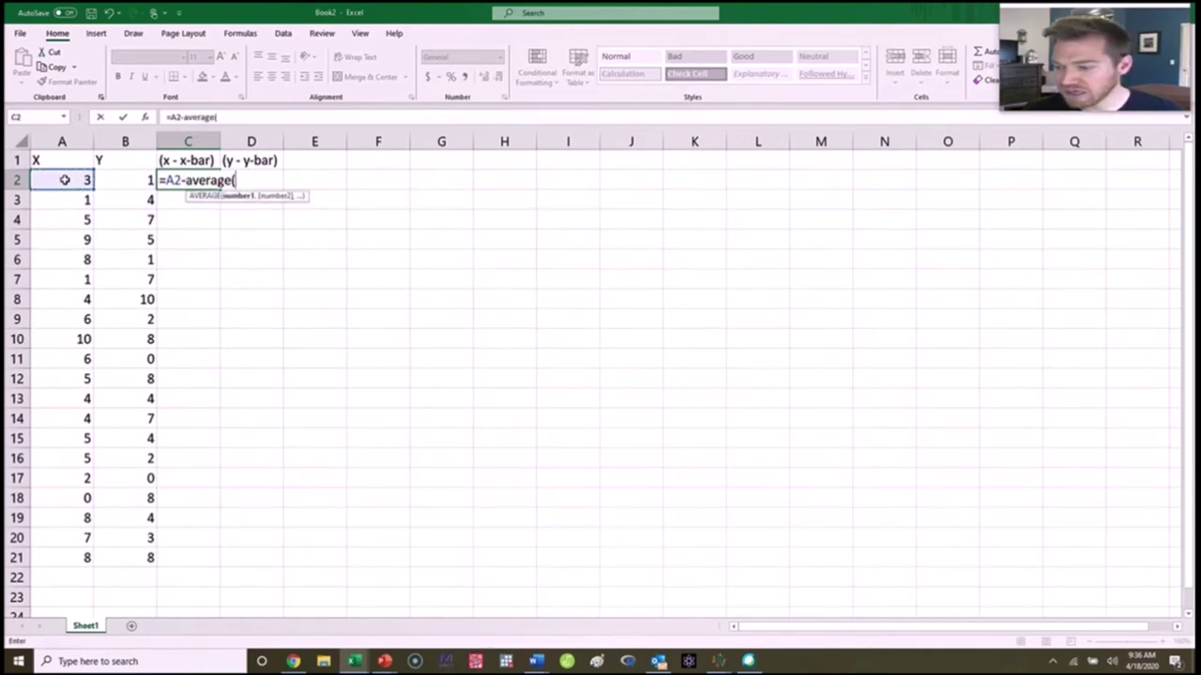
text(a)
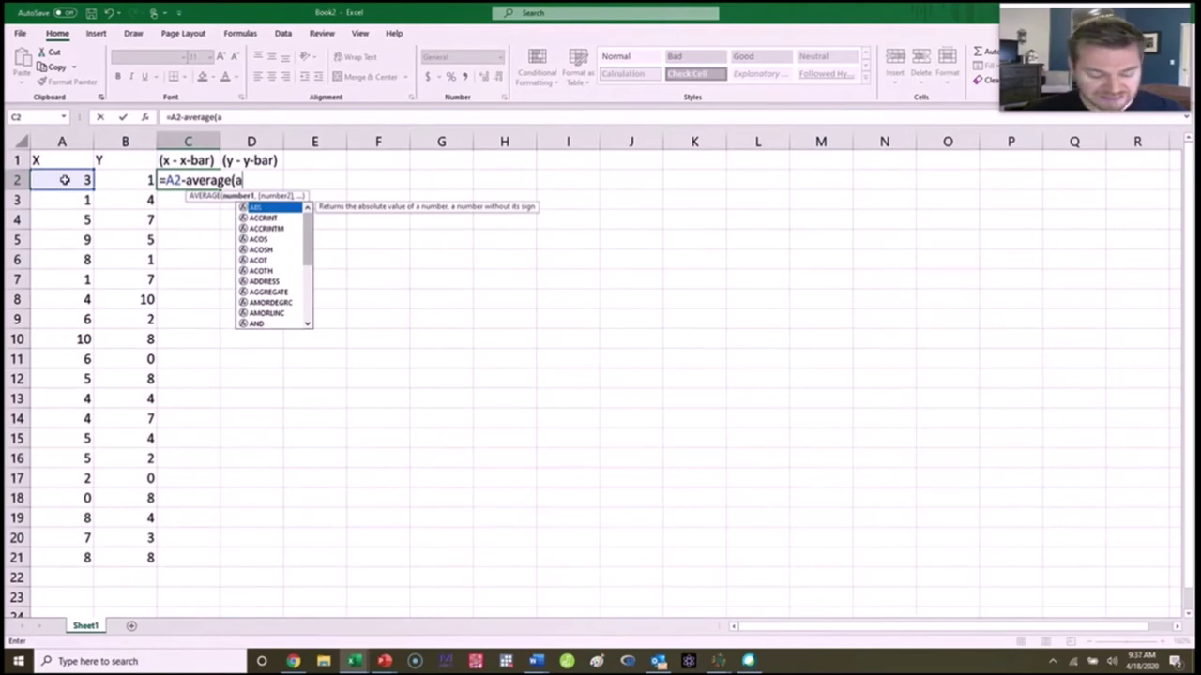
text($2:a)
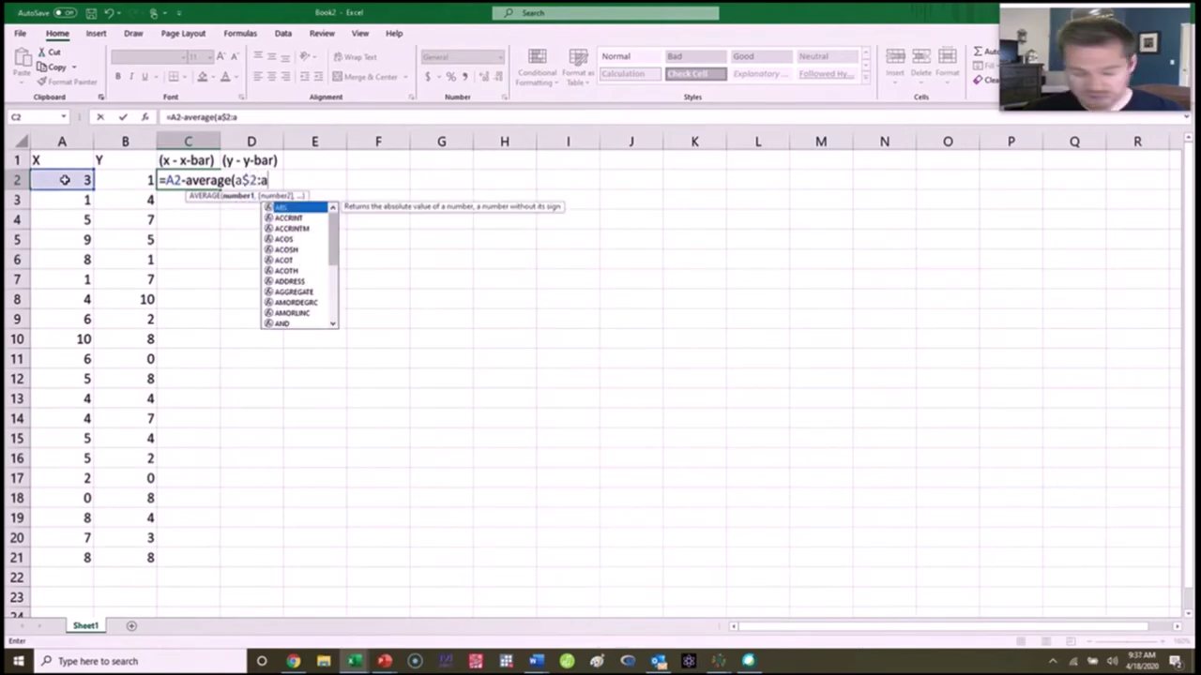
text($21)
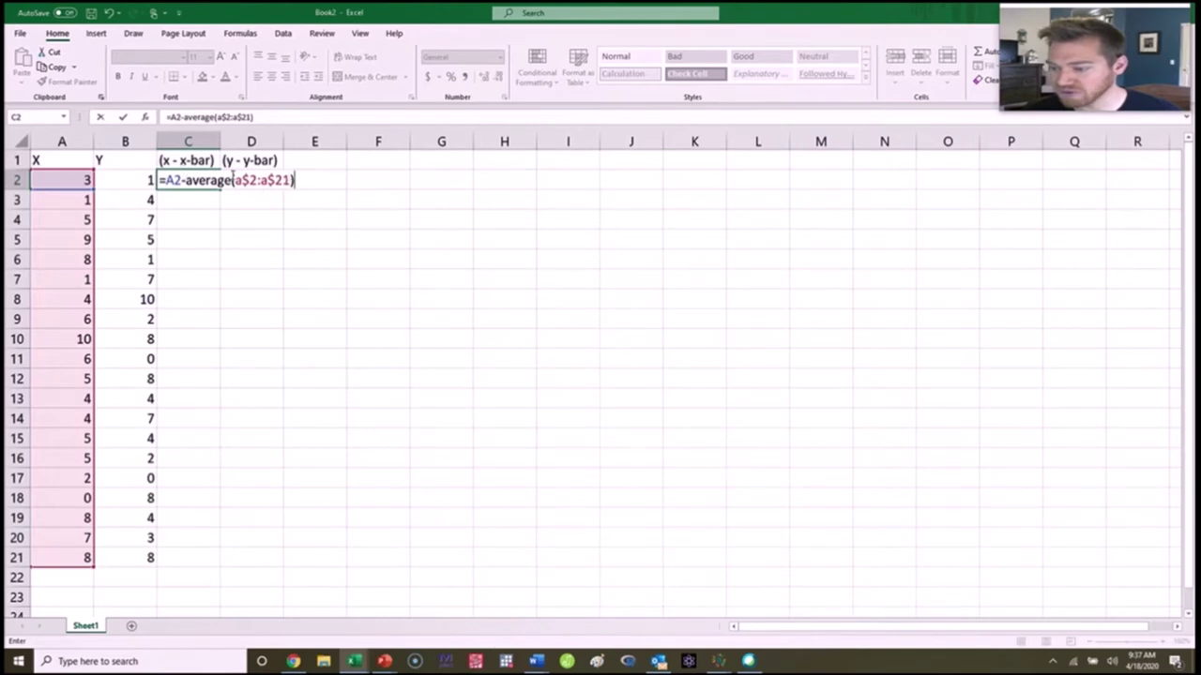
key(Return)
Step: Fill the deviation formula from C2 down to C21, and extend the column across to D2:D21 for the Y deviations
click(212, 185)
double_click(218, 187)
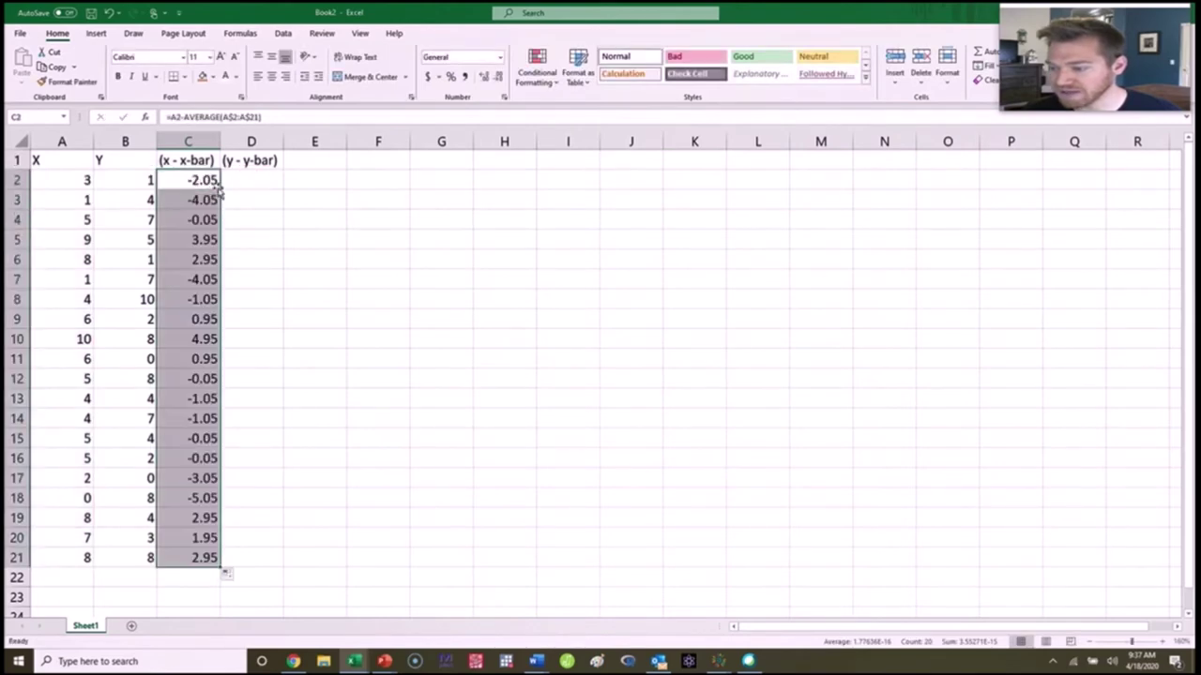
drag(221, 563, 281, 565)
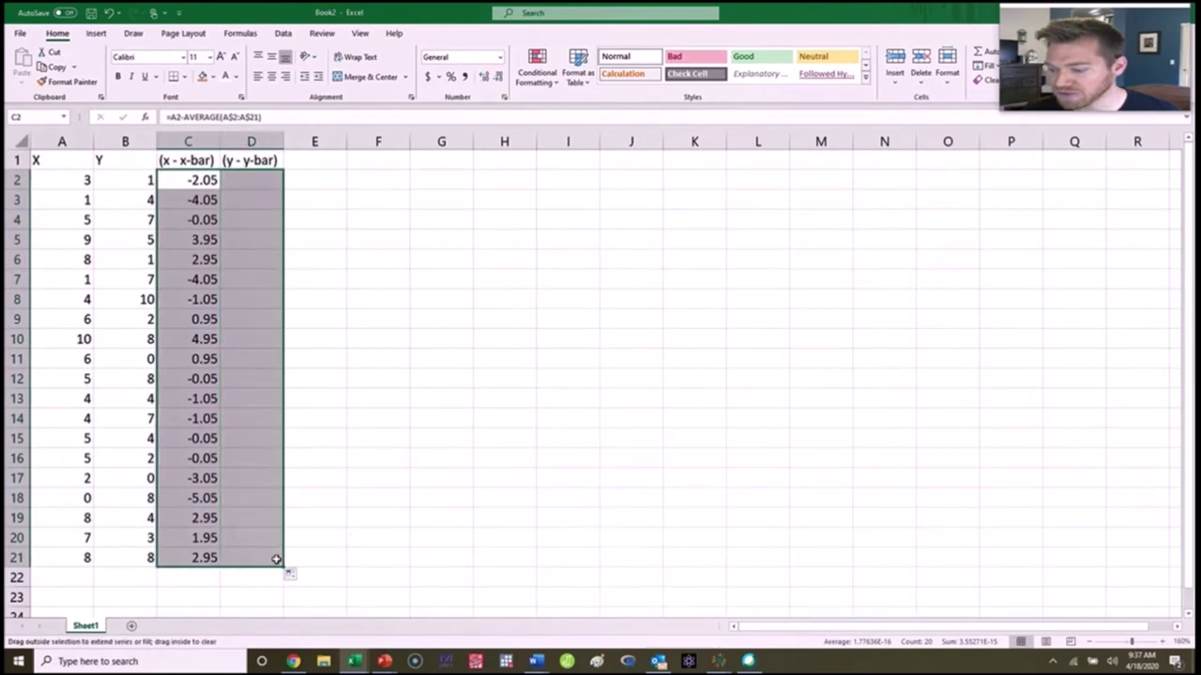
click(270, 181)
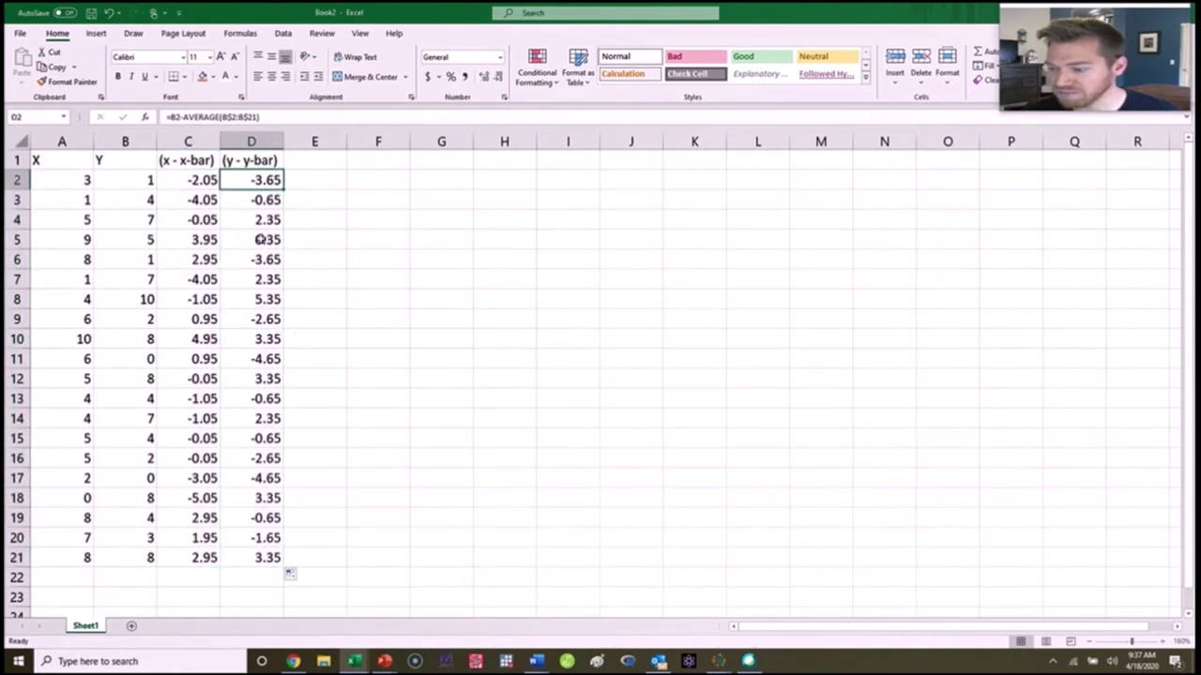
click(313, 179)
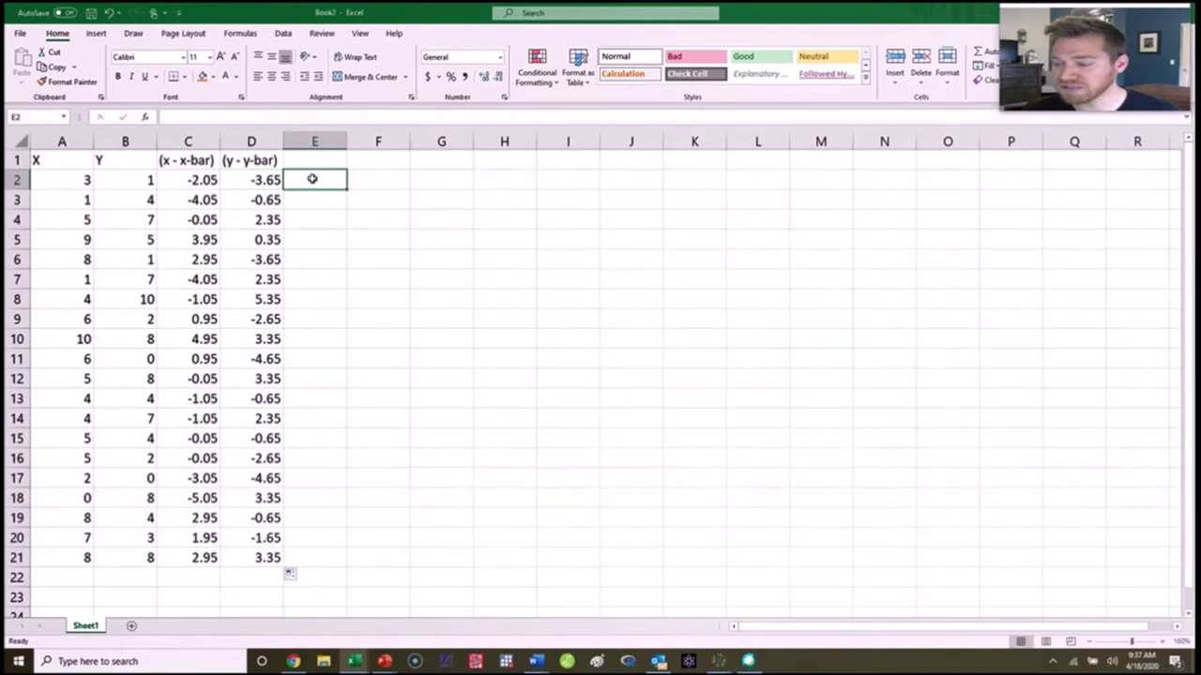
text(=sumproduct)
key(BackSpace)
key(BackSpace)
key(BackSpace)
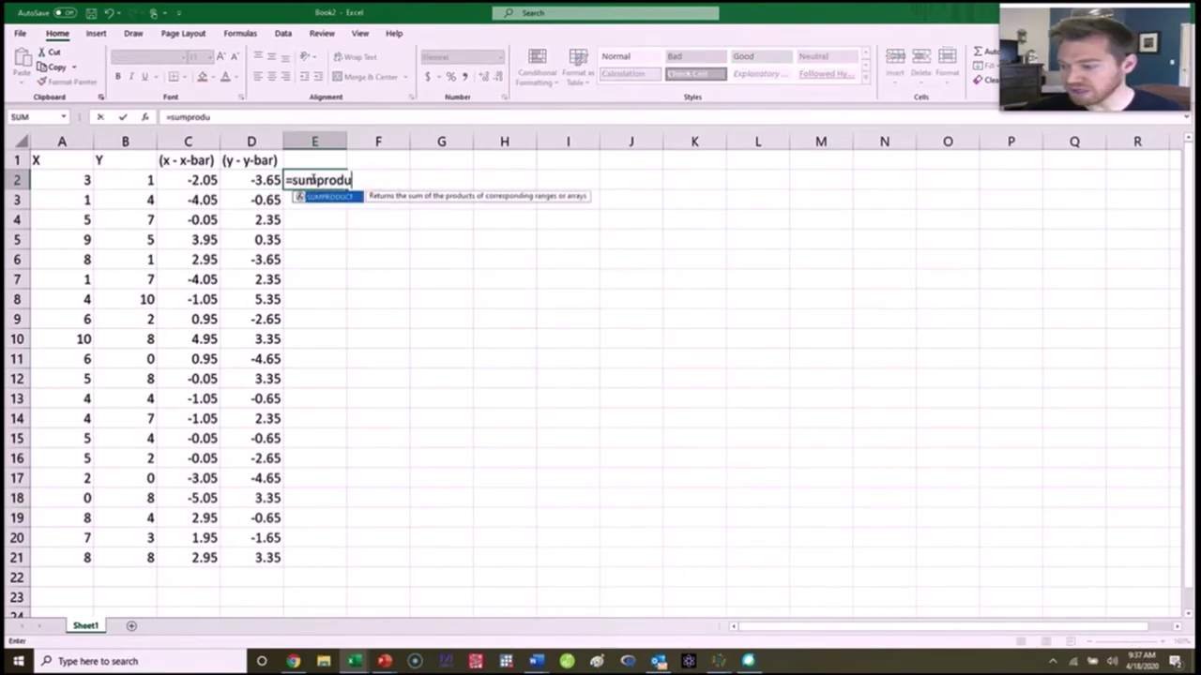
key(BackSpace)
key(BackSpace)
key(BackSpace)
key(BackSpace)
key(BackSpace)
key(BackSpace)
key(BackSpace)
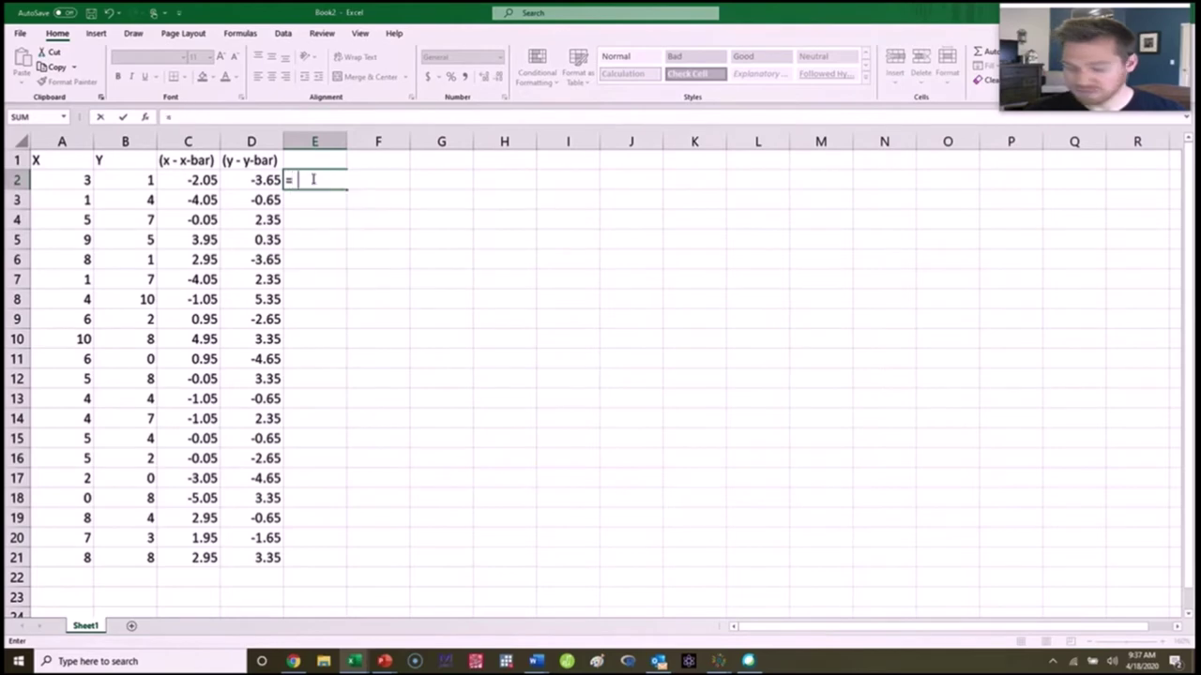
text(sumproduct()
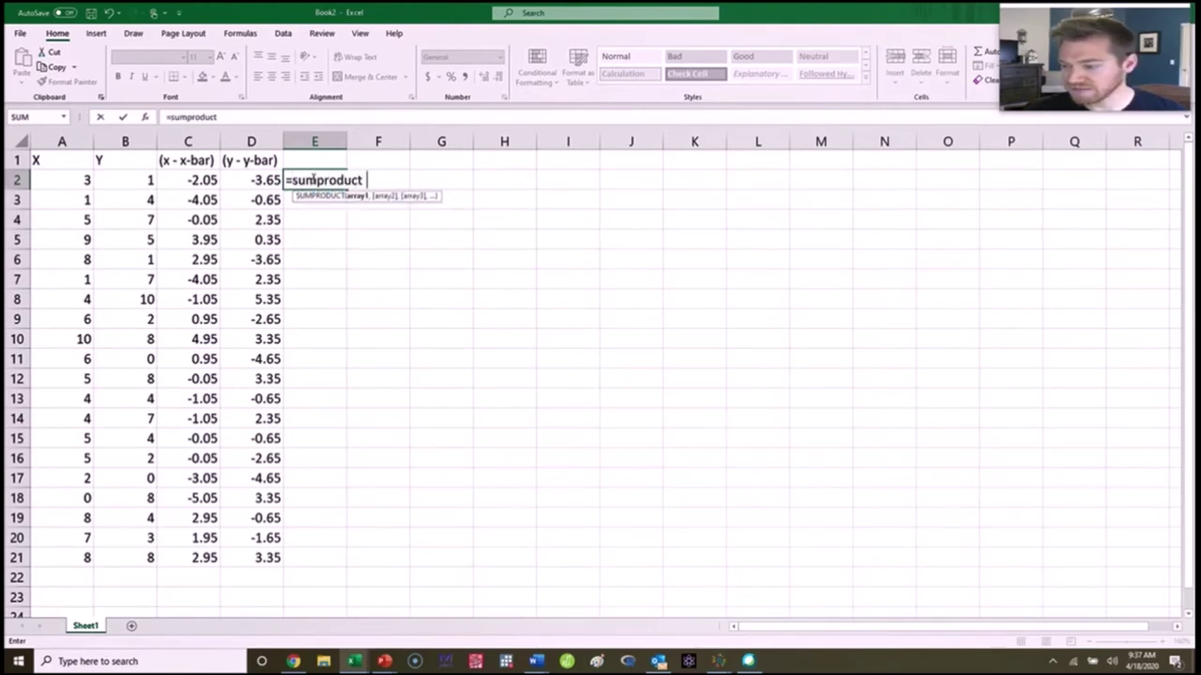
drag(204, 180, 197, 554)
text(,)
drag(251, 184, 255, 553)
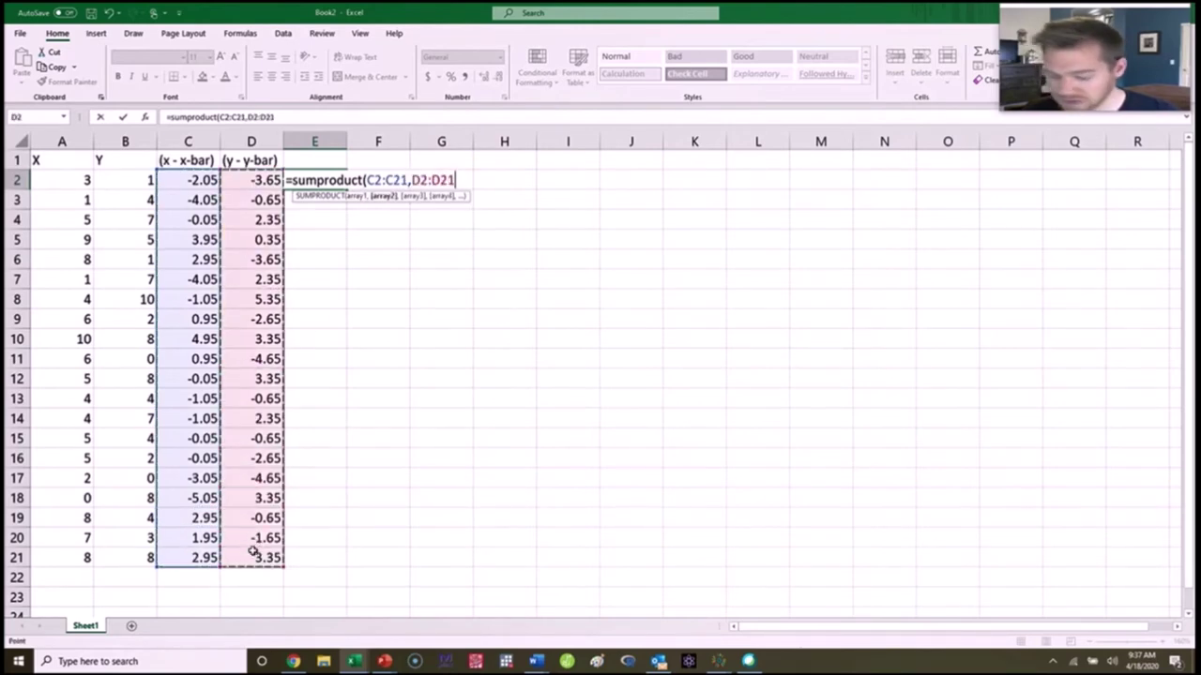
text())
key(Return)
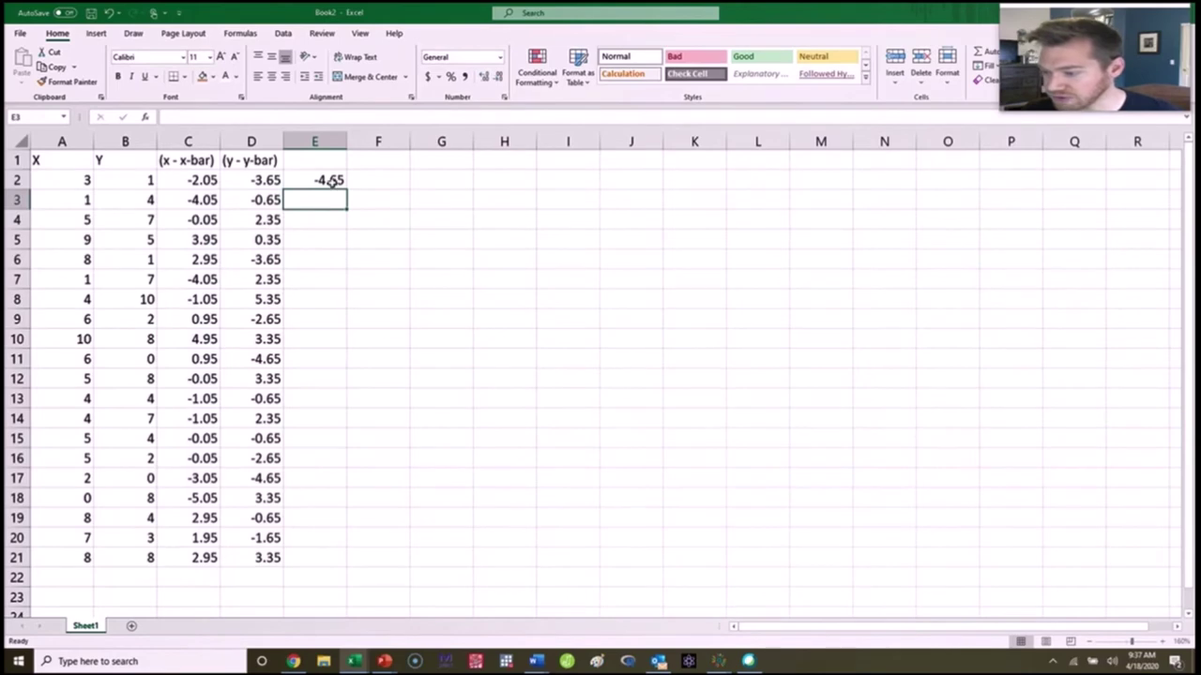
click(331, 181)
key(Delete)
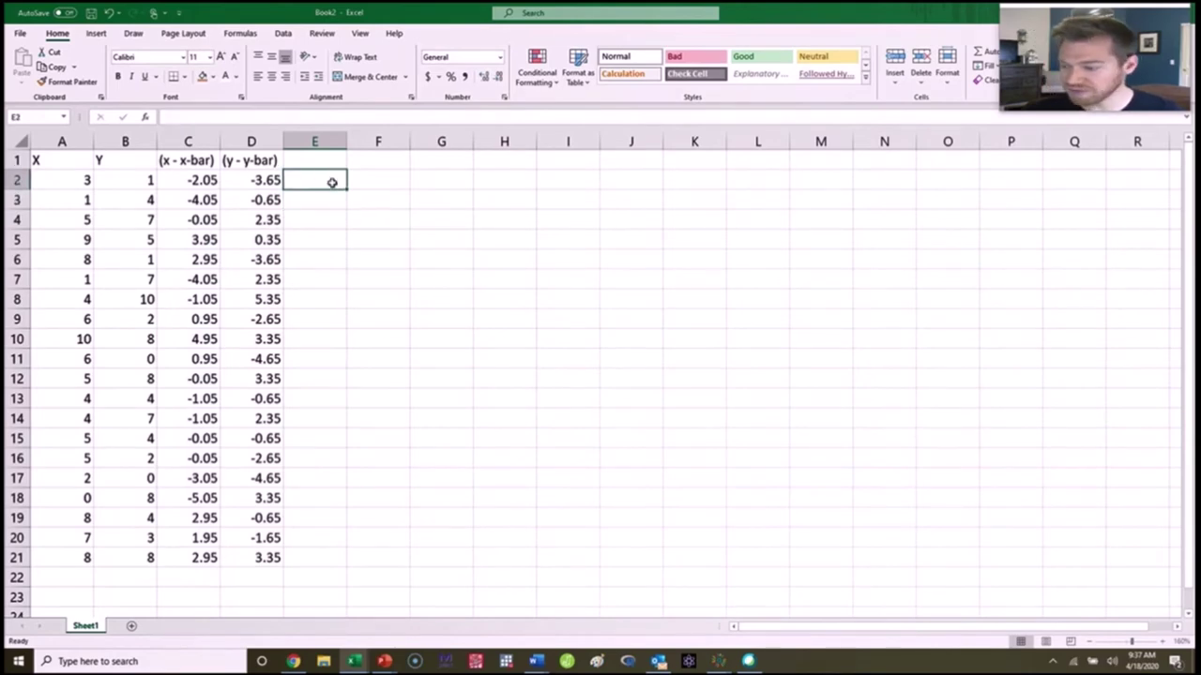
Step: Multiply the paired deviations in cell E2 with =C2*D2 and fill the formula down to E21
text(=)
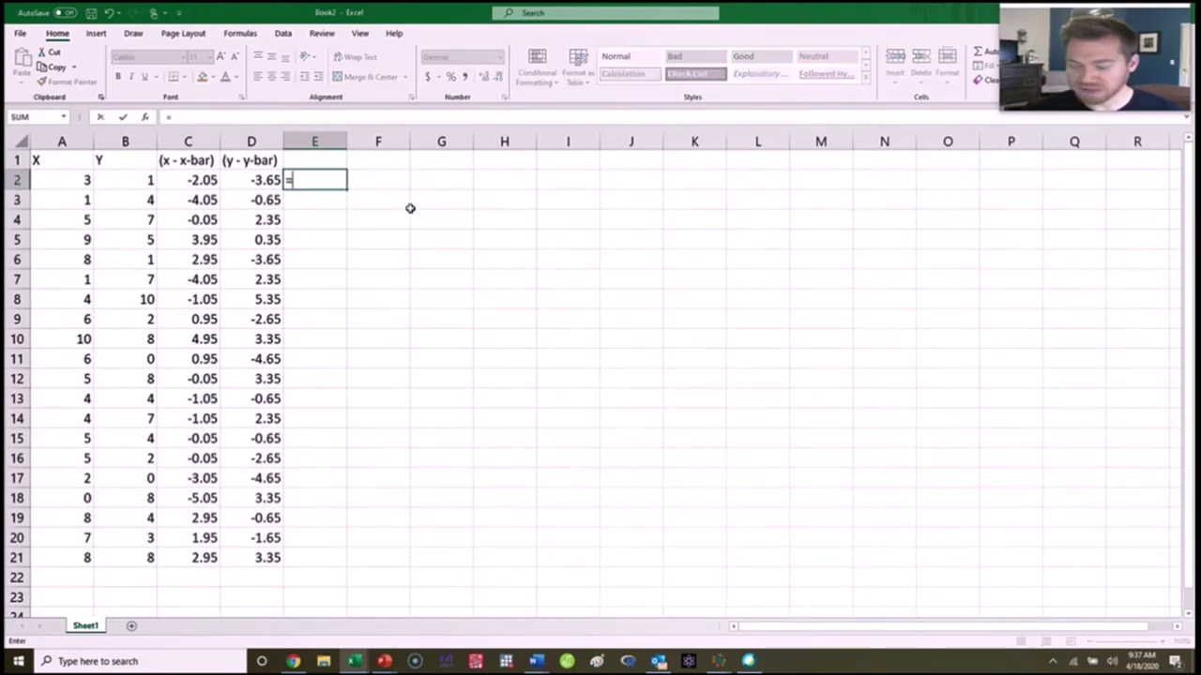
click(202, 177)
text(*)
click(253, 180)
key(Return)
click(331, 181)
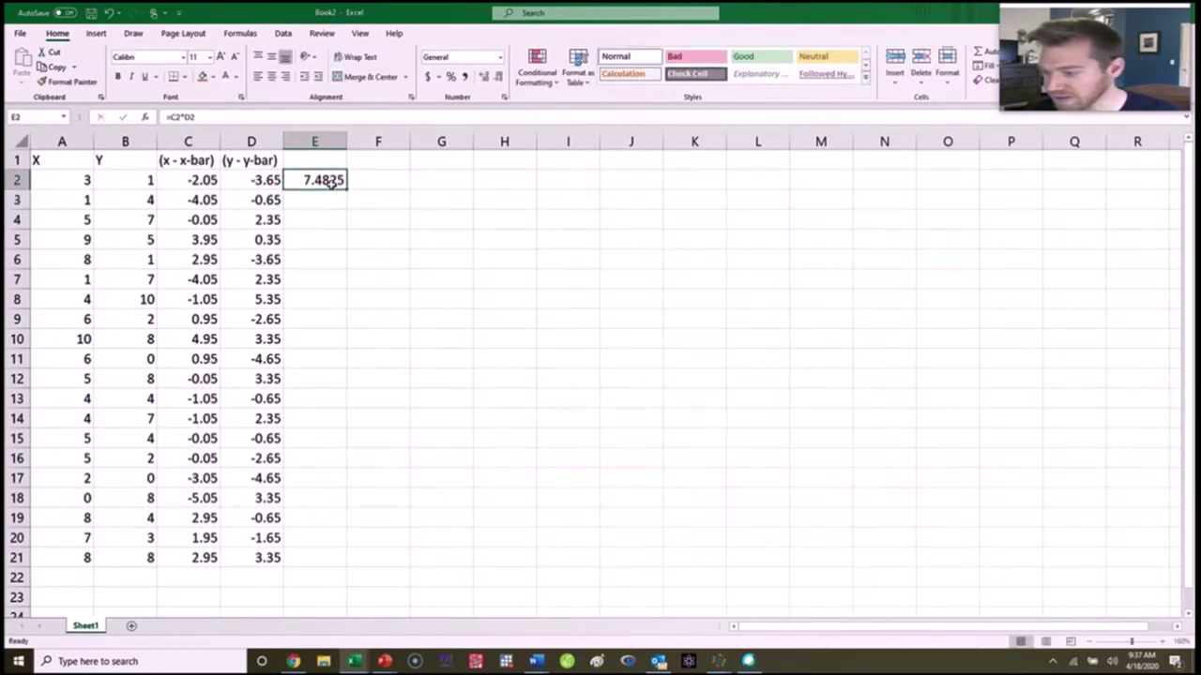
double_click(346, 189)
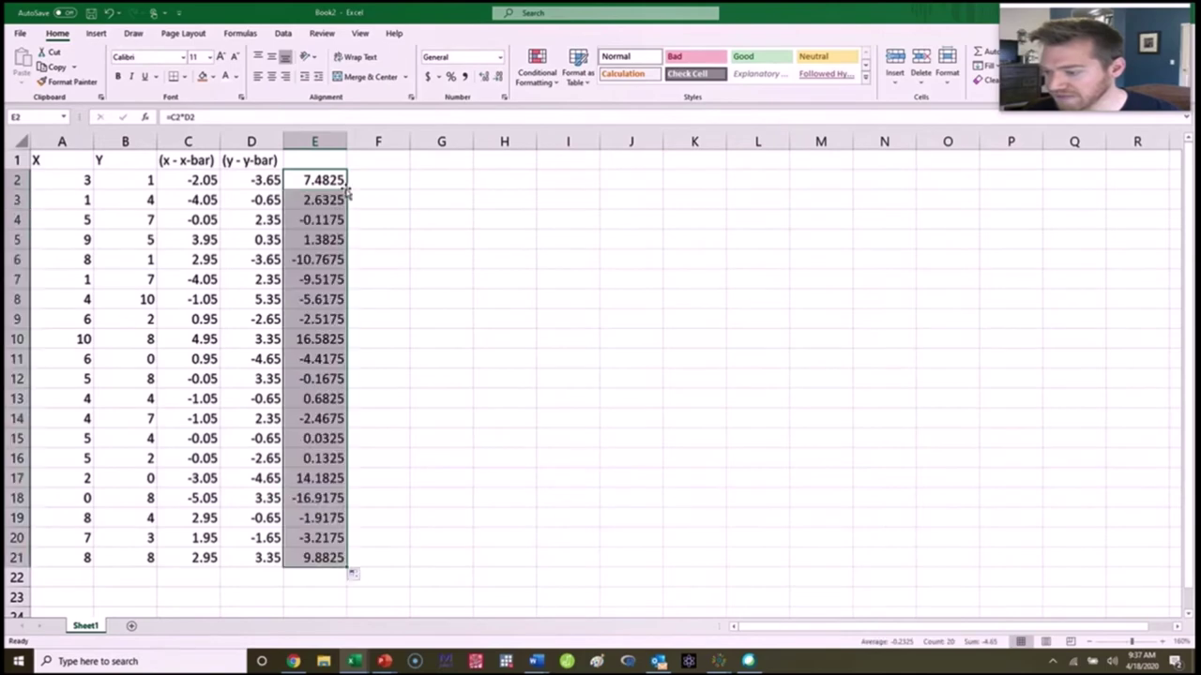
Step: Total the deviation products in cell E22 with =SUM(E2:E21)
click(324, 574)
text(s=sum()
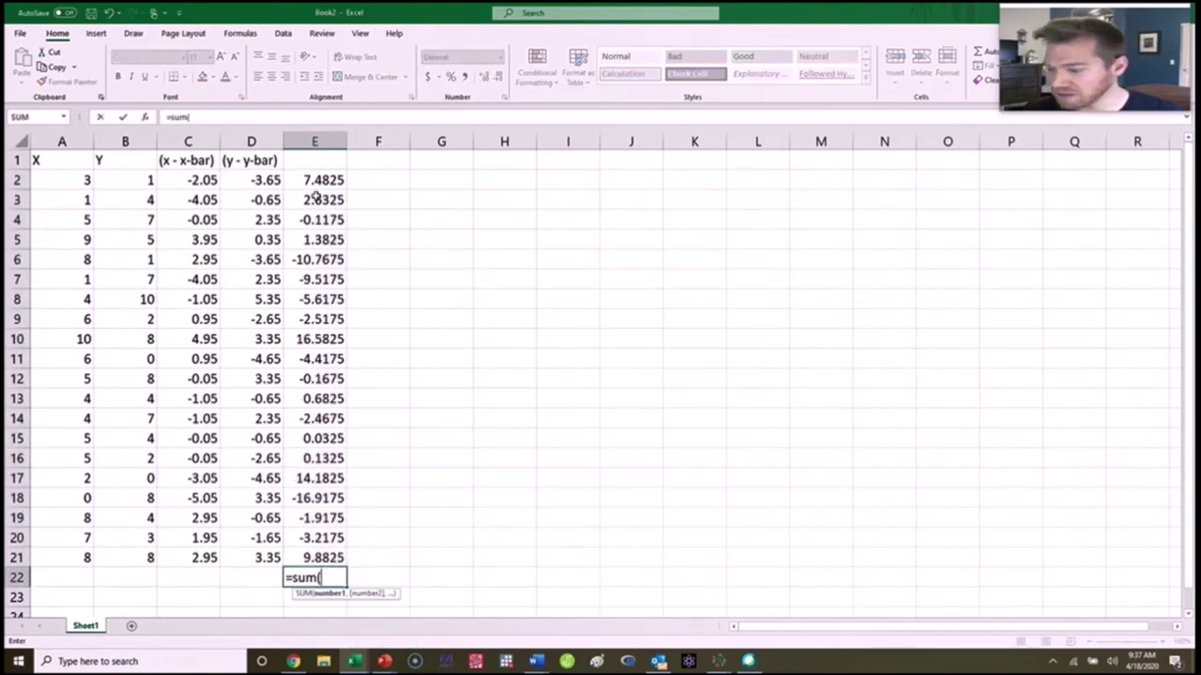
drag(315, 183, 305, 558)
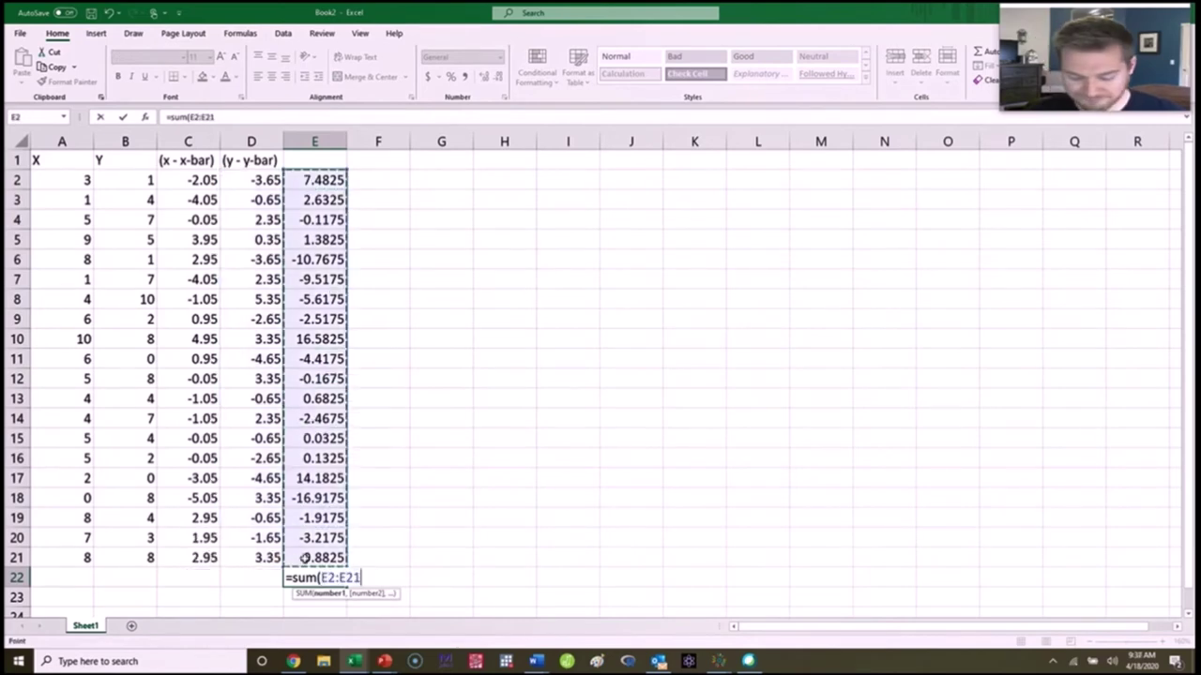
key(Return)
click(318, 578)
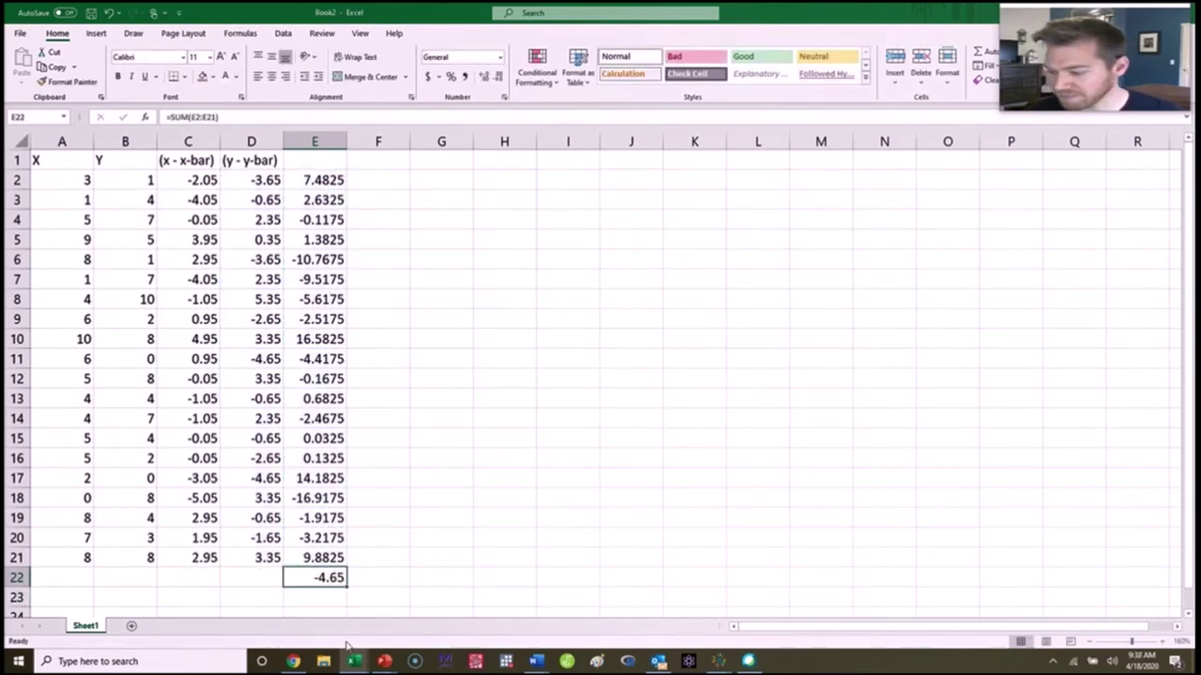
Step: Label the total by entering SP in cell F22 and make the label bold
click(441, 584)
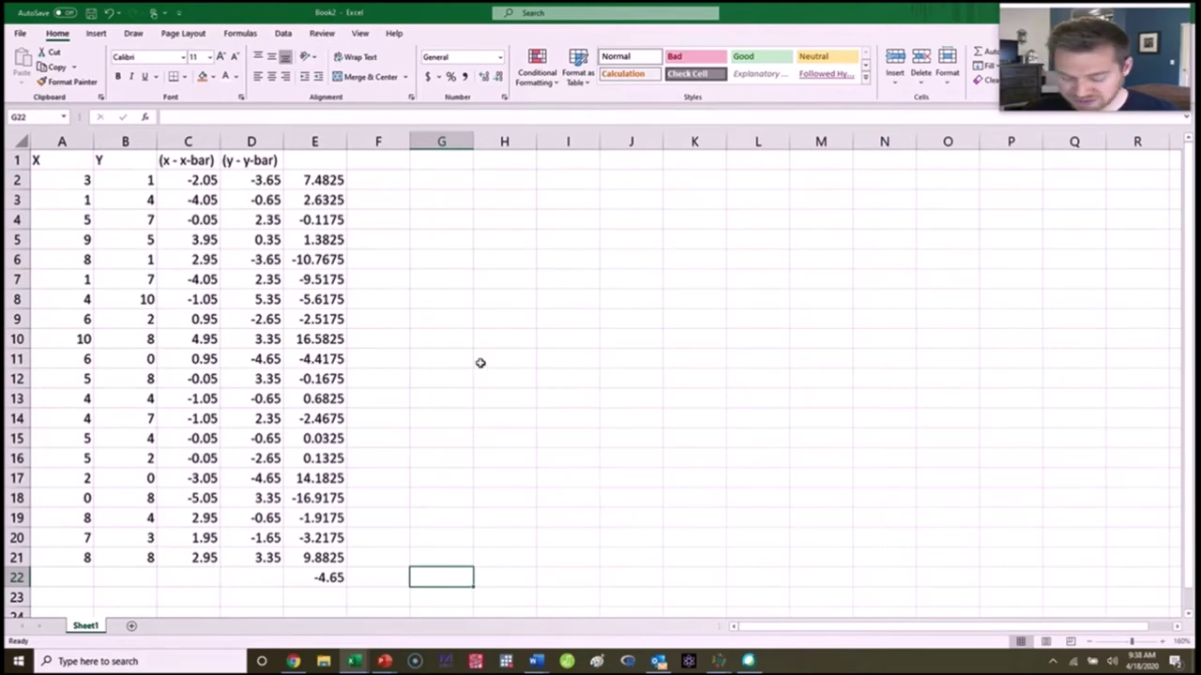
key(Left)
text(SP)
key(Tab)
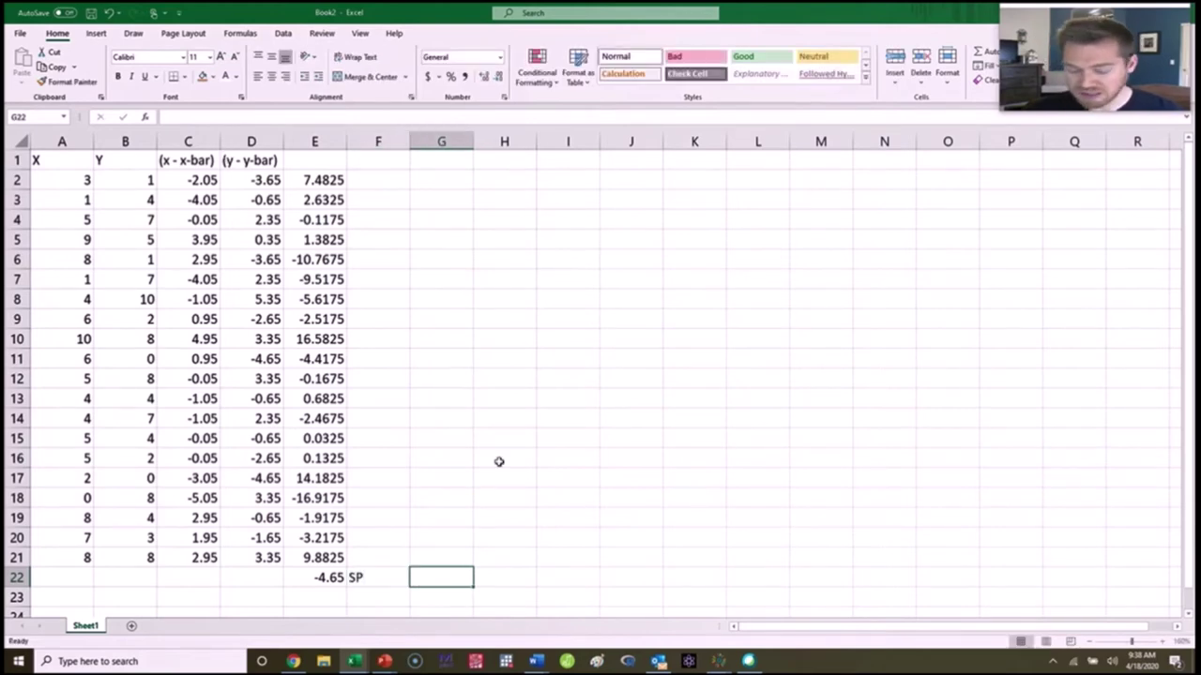
click(357, 579)
key(ctrl+b)
Step: Calculate the sum of products directly in cell G22 with =SUMPRODUCT(C2:C21,D2:D21)
click(434, 572)
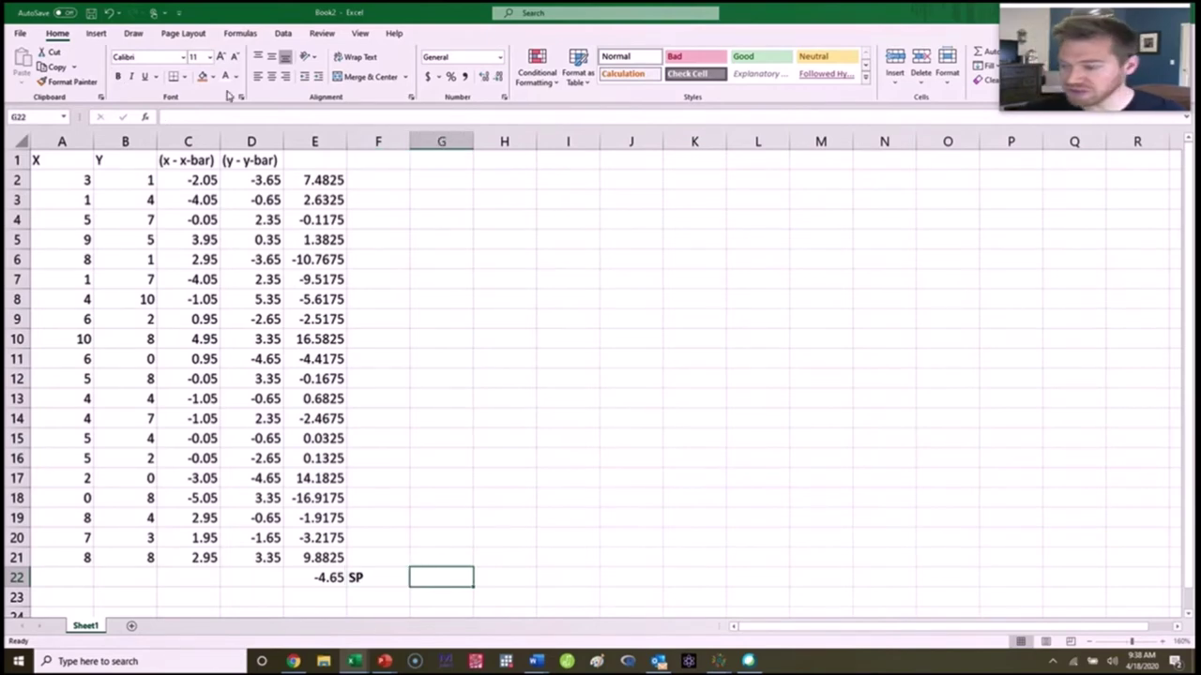
text(=sum)
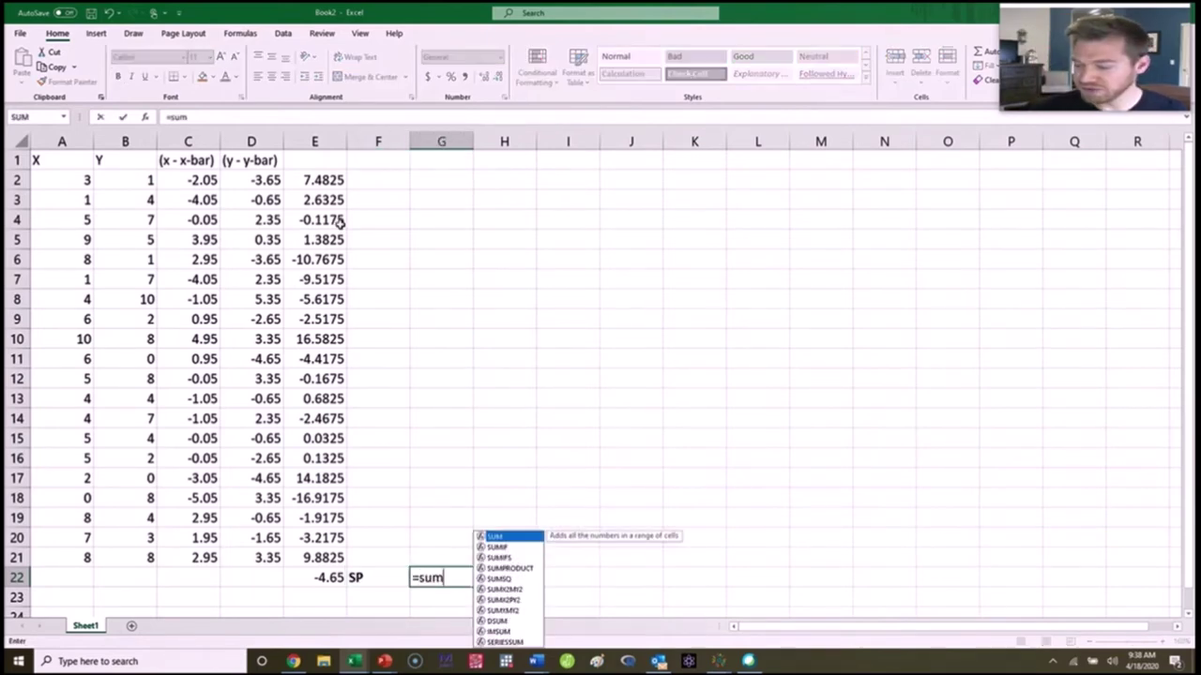
text(product()
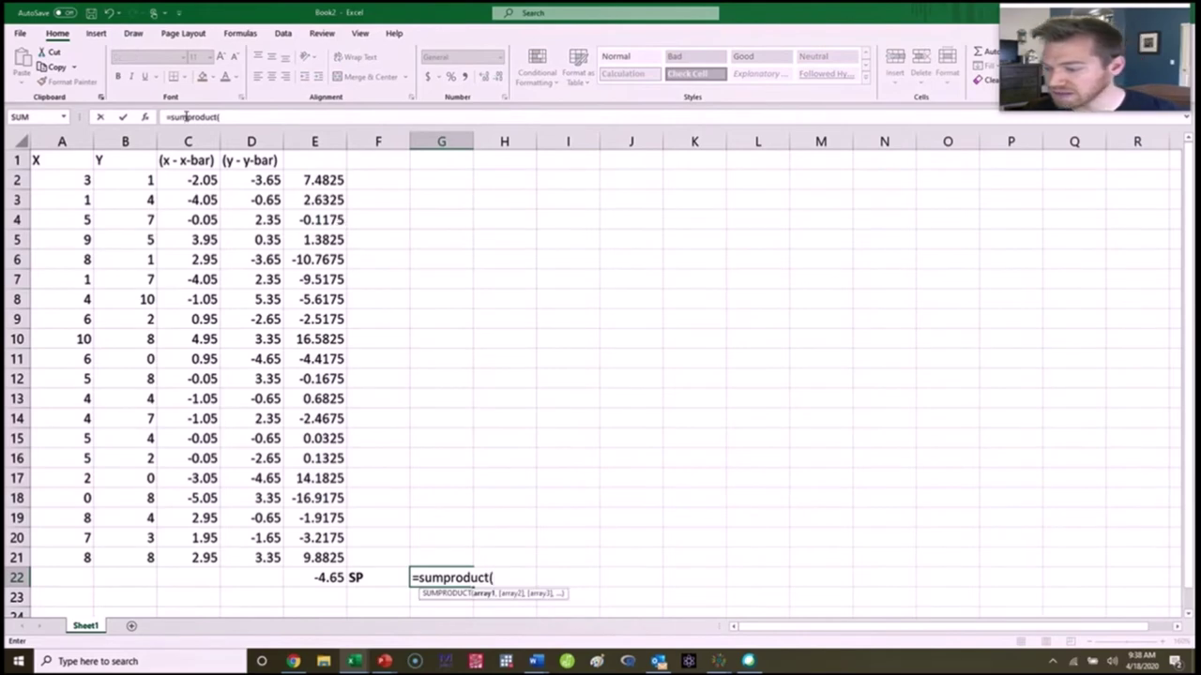
drag(196, 178, 189, 561)
text(,)
drag(272, 189, 246, 561)
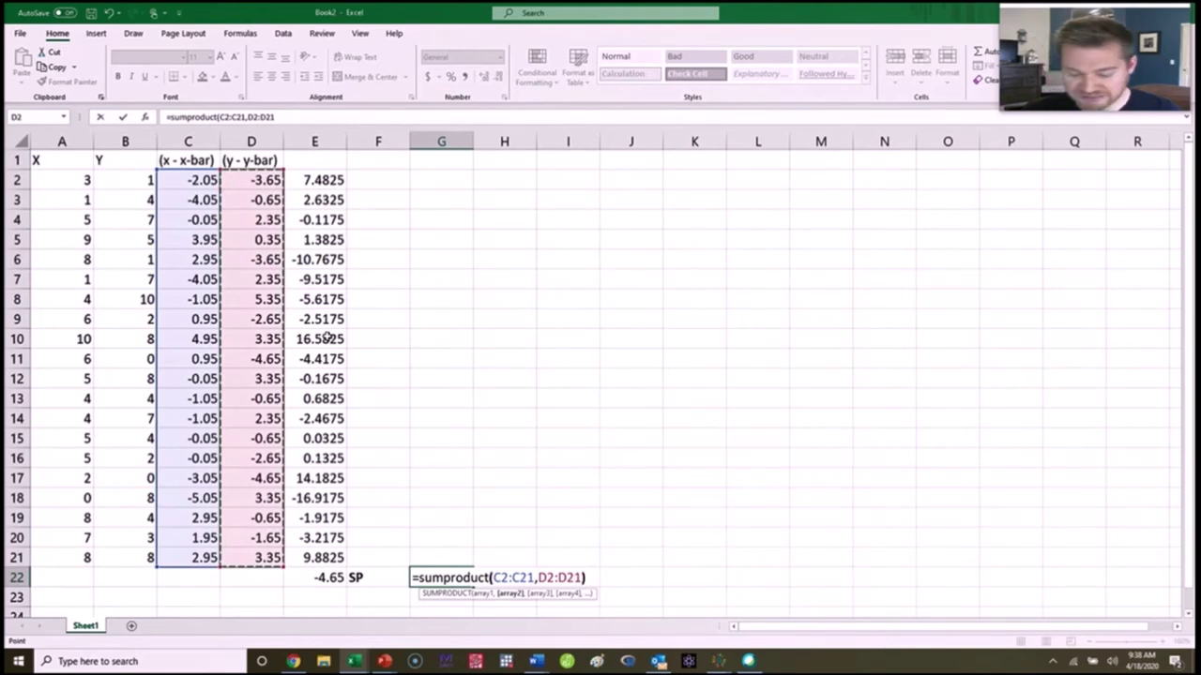
text())
key(Return)
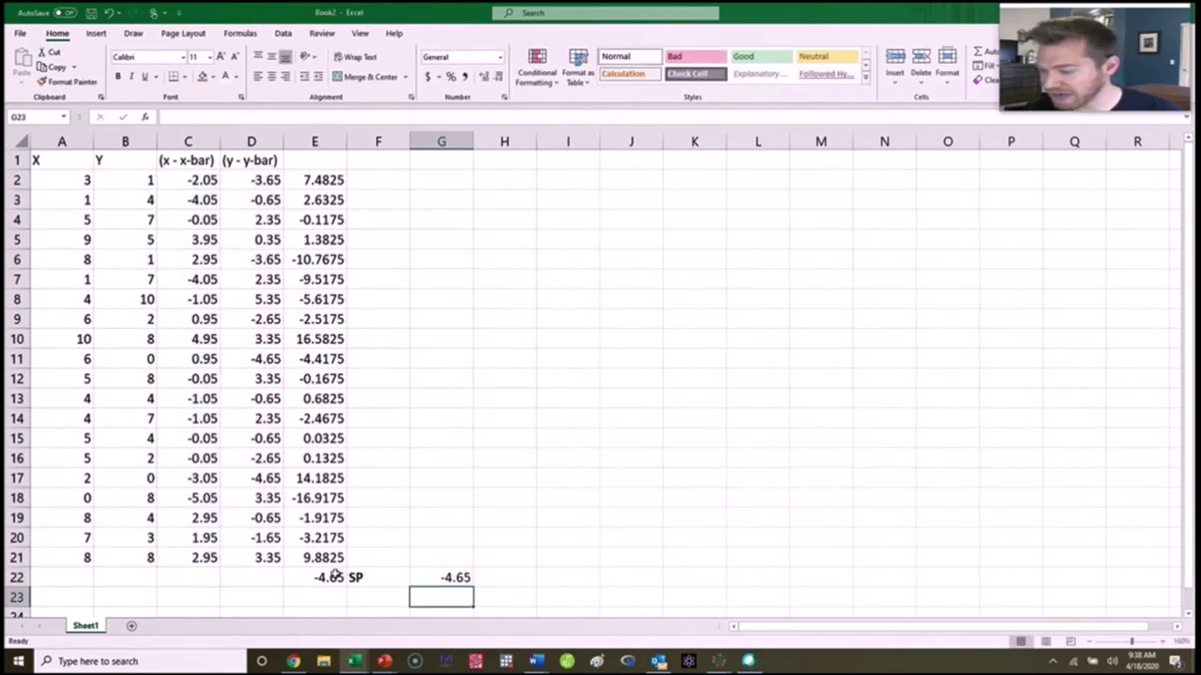
Step: Give the sum-of-products cells E22:G22 a salmon fill colour
drag(336, 576, 437, 577)
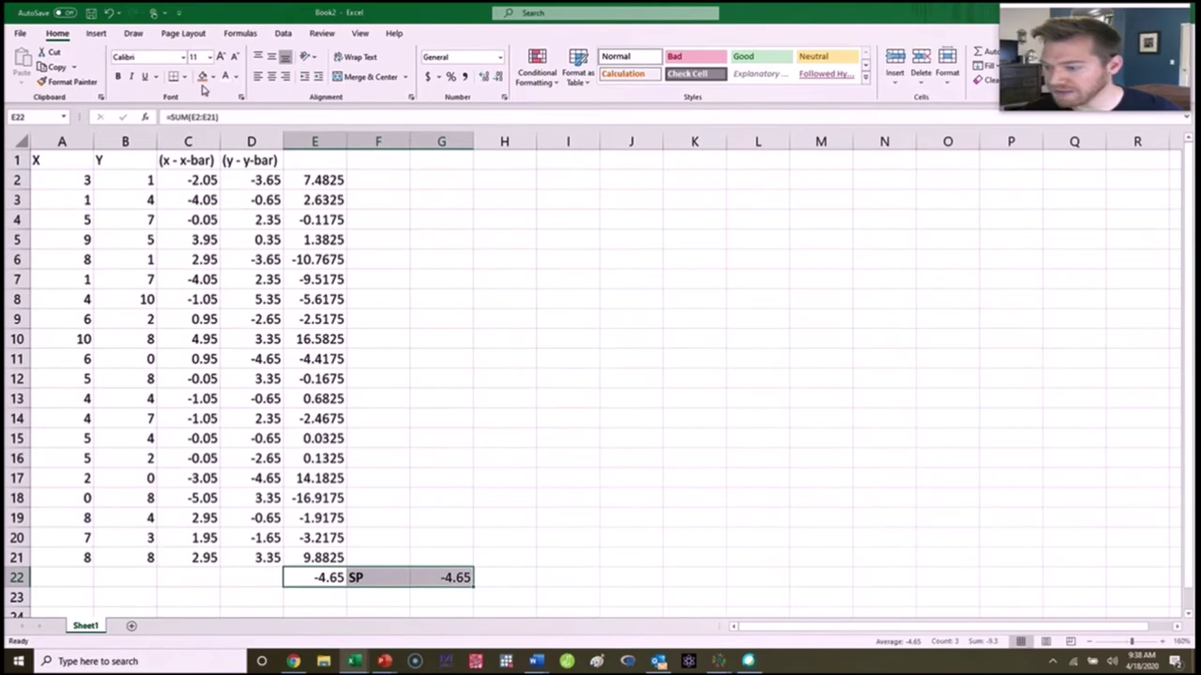
click(213, 77)
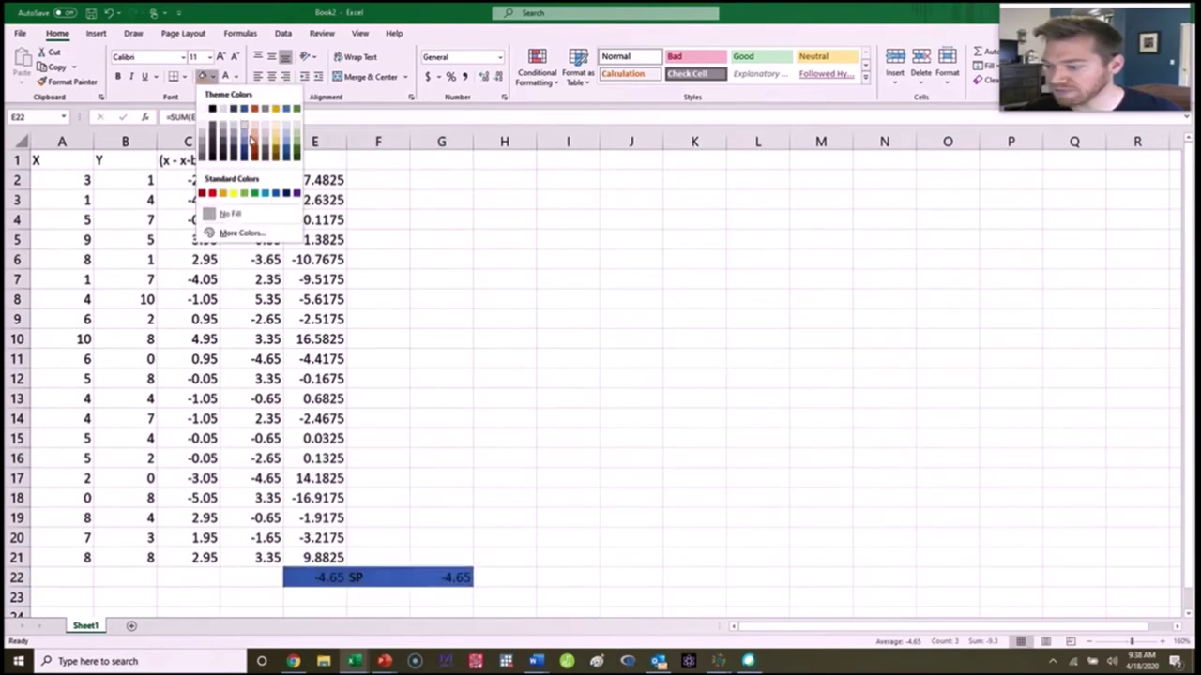
click(253, 139)
click(630, 317)
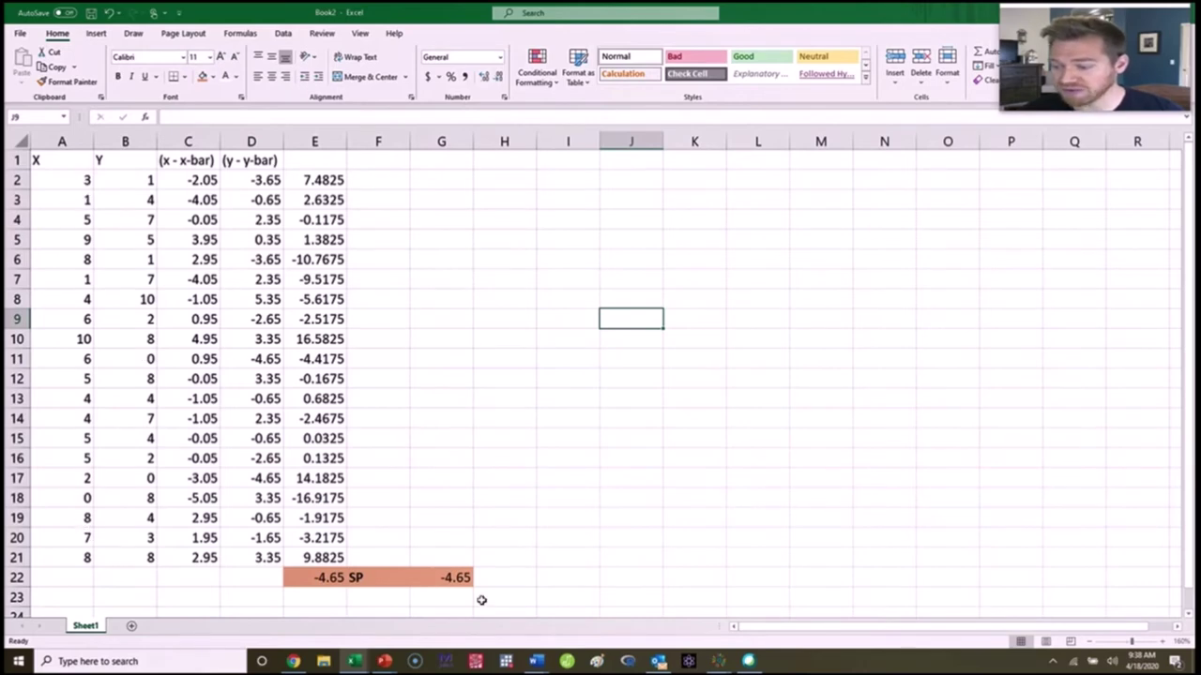
Step: Calculate the sample covariance of X and Y in cell G17 with =COVARIANCE.S(A2:A21,B2:B21)
click(423, 471)
text(=covariance.s()
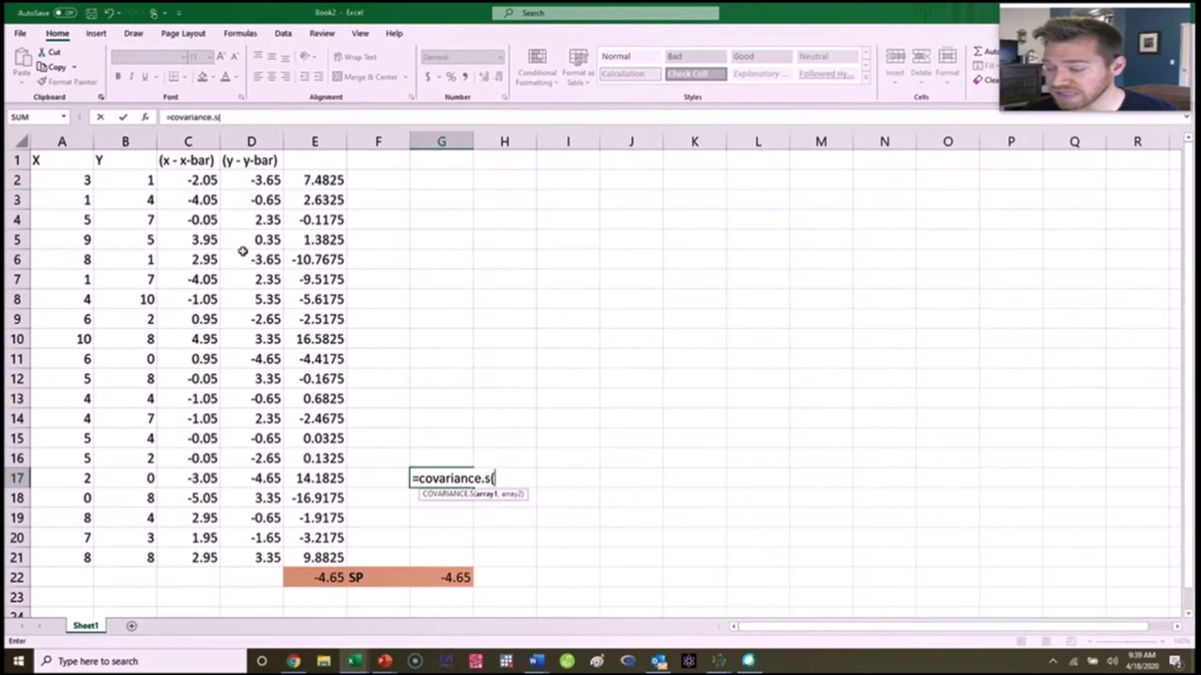
drag(87, 187, 85, 557)
text(,)
drag(134, 184, 145, 557)
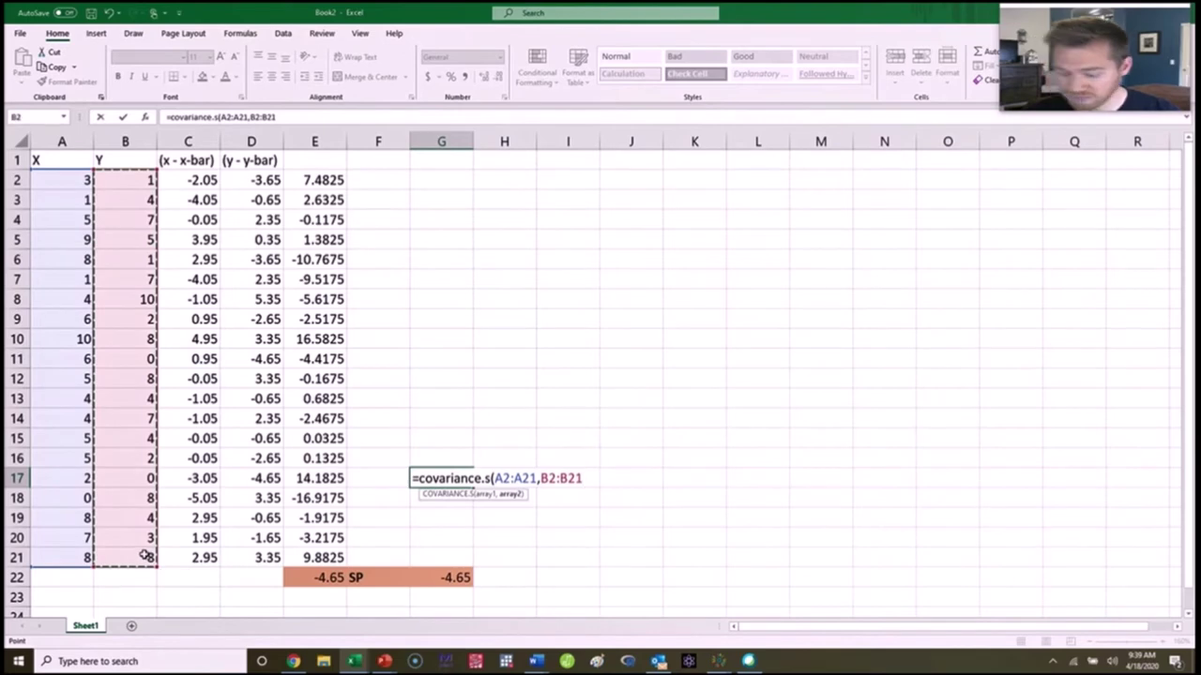
text())
key(Return)
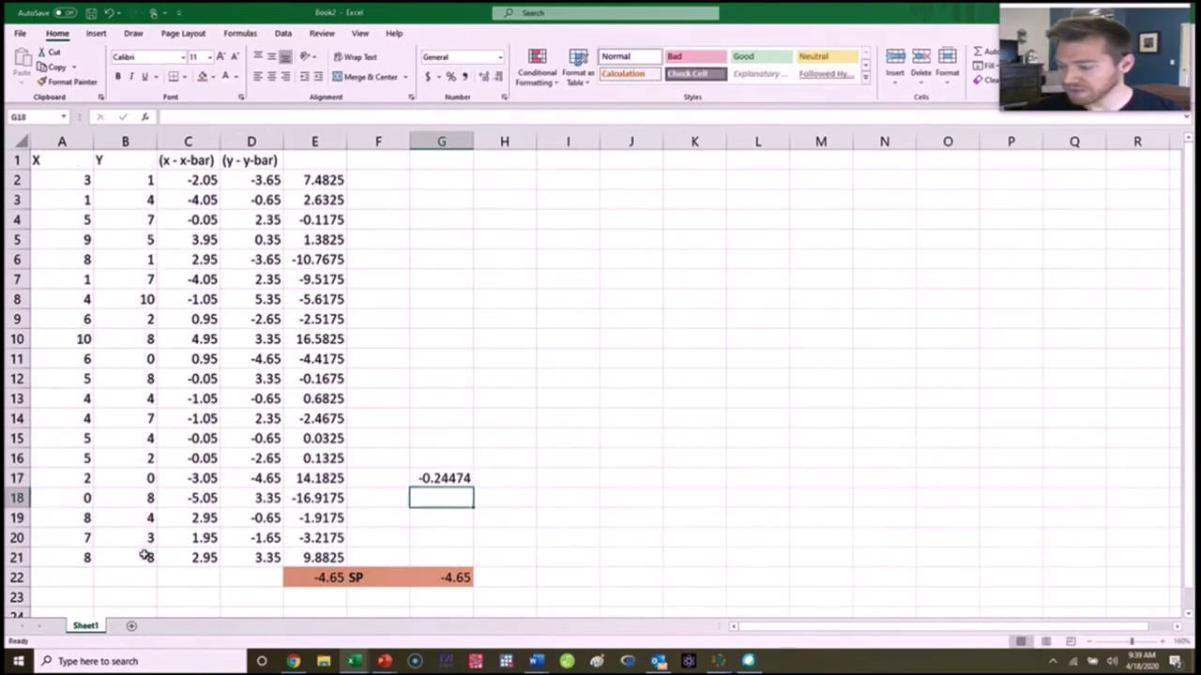
click(448, 483)
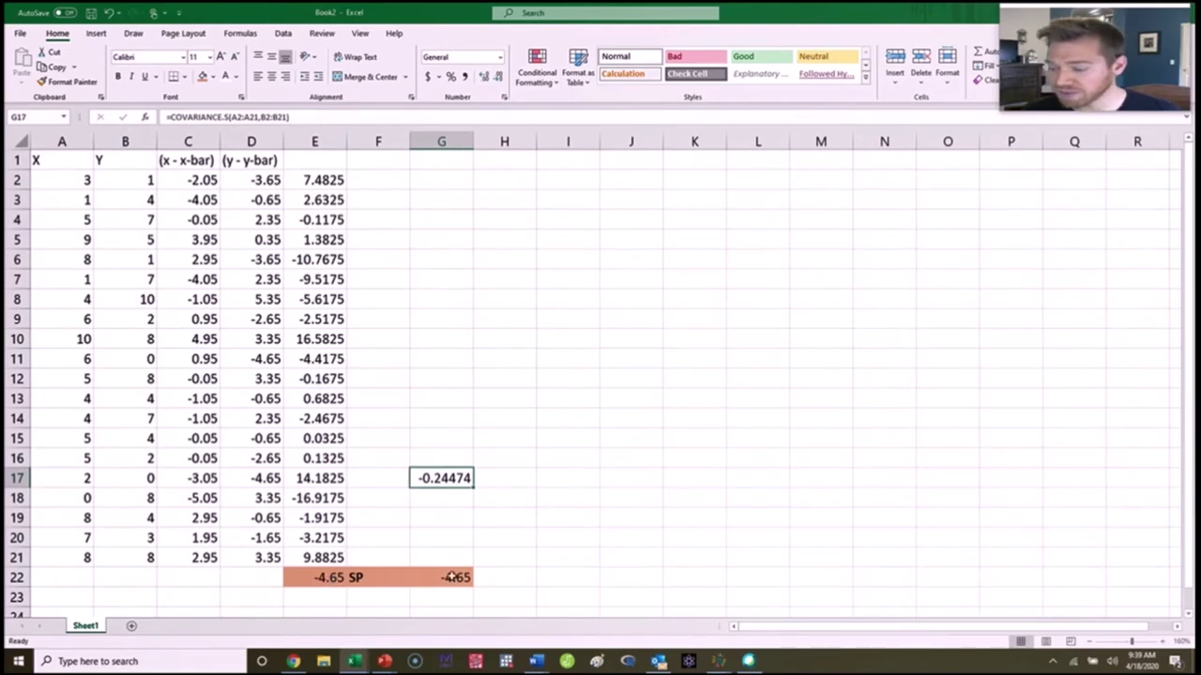
Step: Enter the heading cov in cells G16 and H16
click(454, 454)
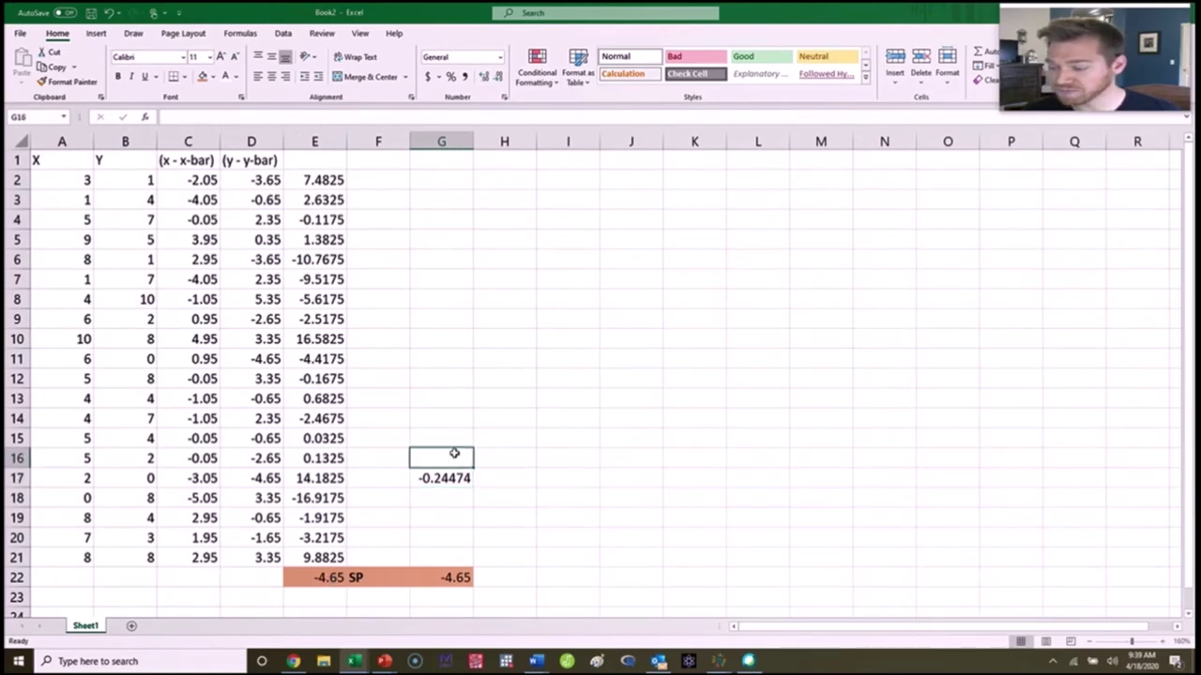
text(cov)
key(Tab)
text(cov)
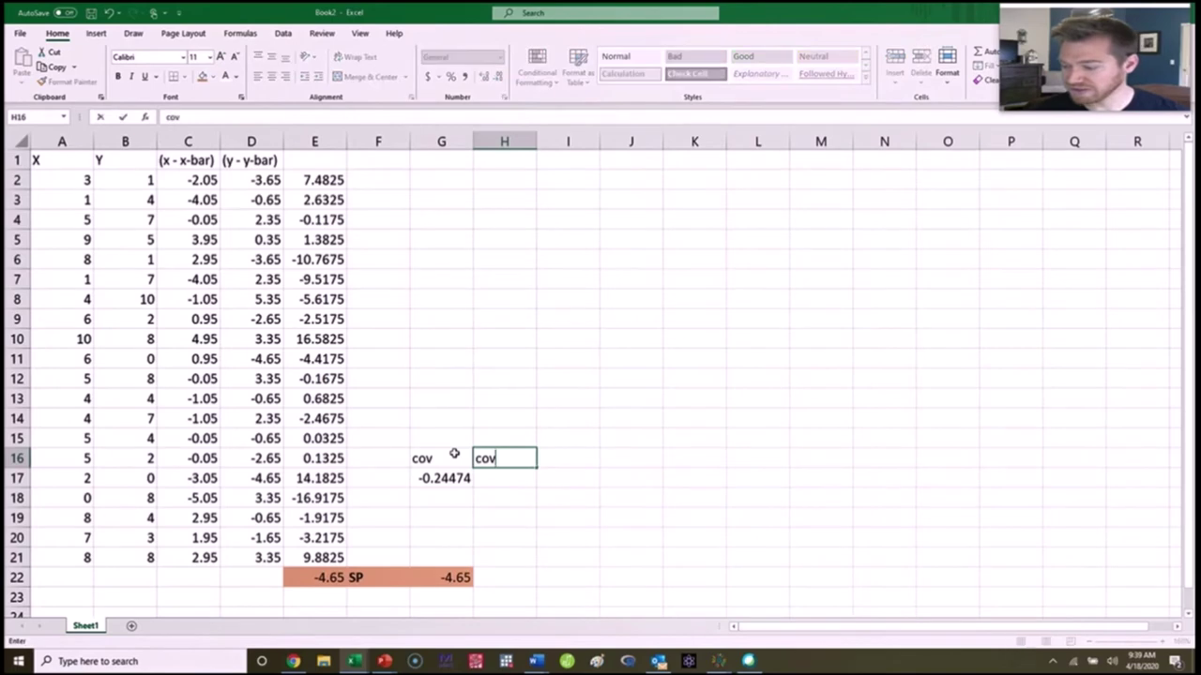
key(Tab)
Step: Calculate the covariance from the sum of products in cell H17 with =G22/(COUNT(A2:A21)-1)
click(486, 478)
text(=)
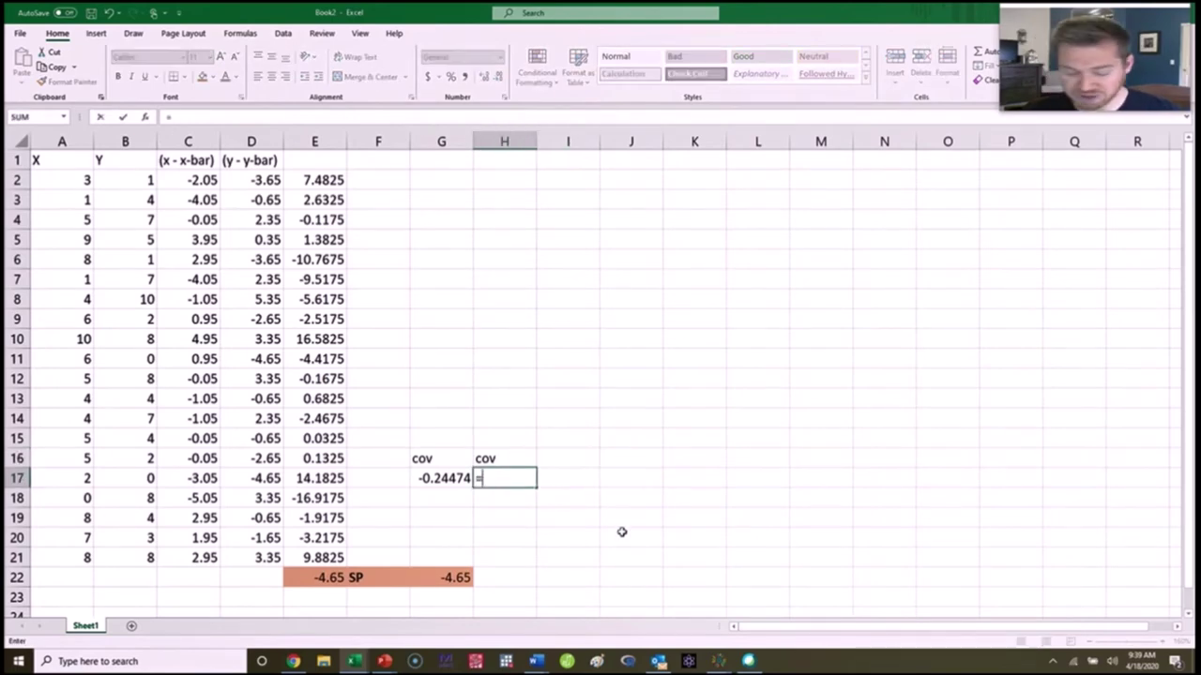
click(435, 577)
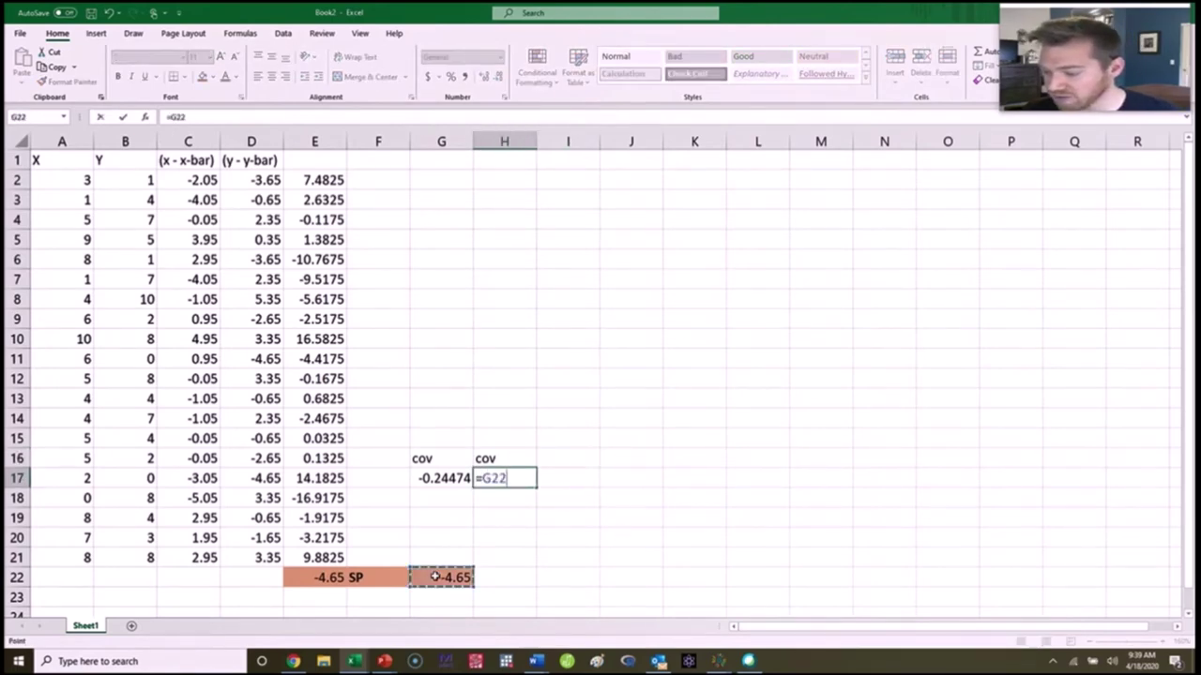
text(/(count()
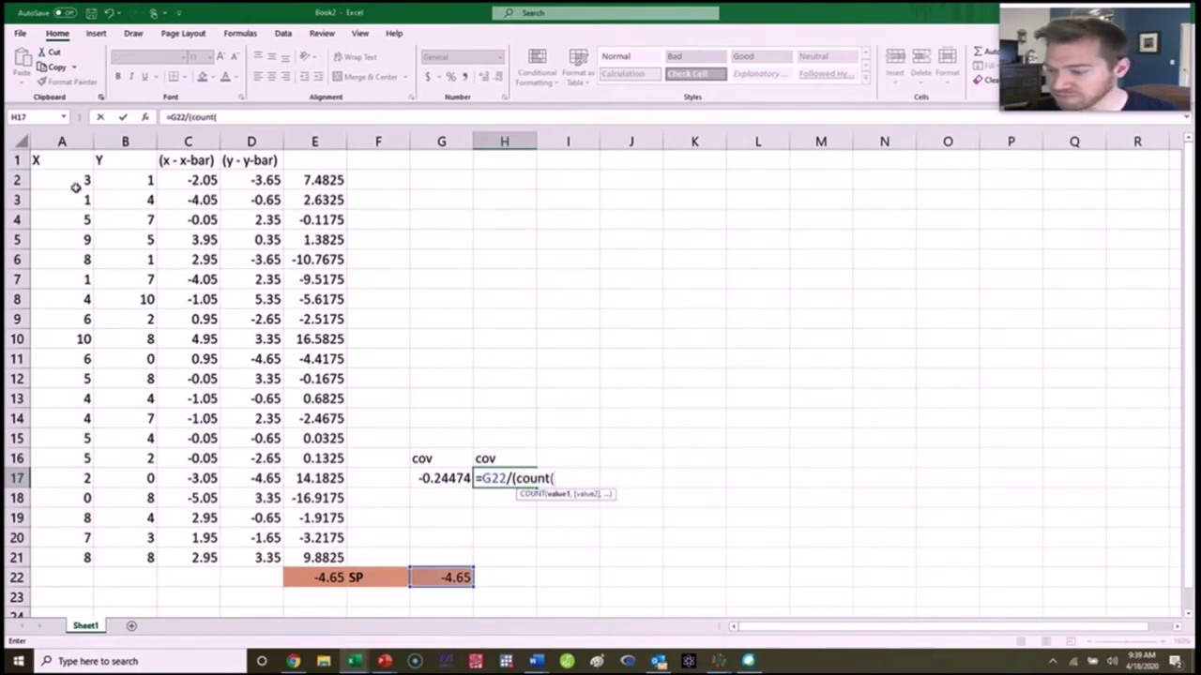
drag(75, 185, 66, 553)
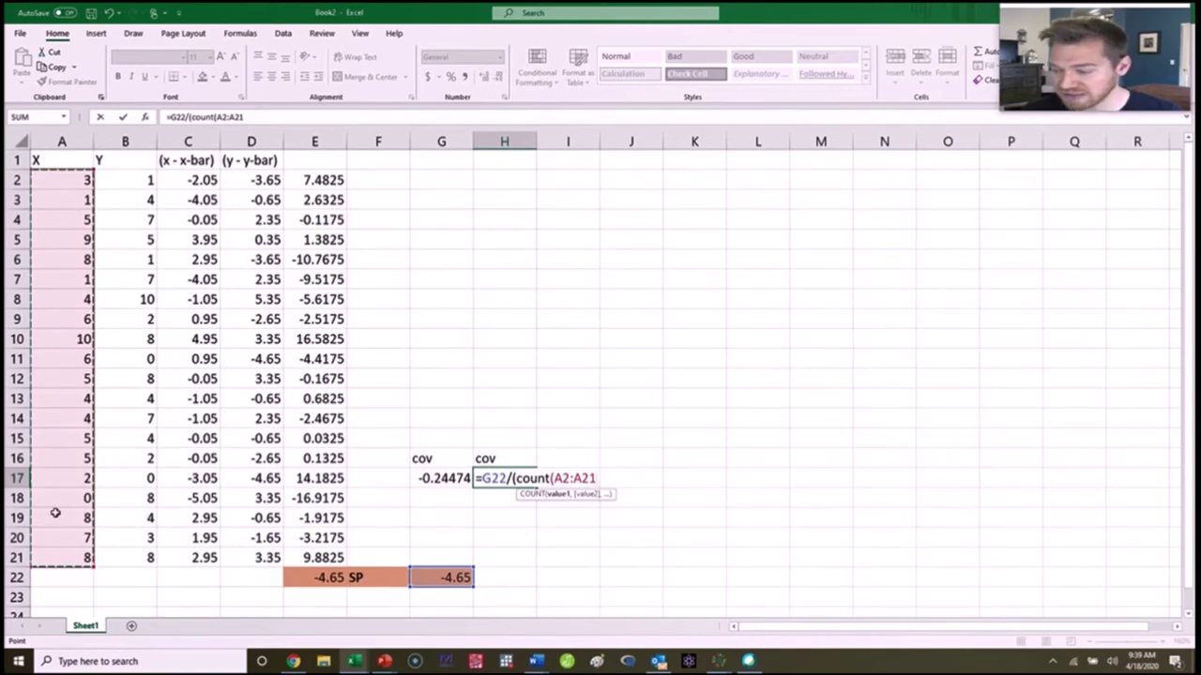
text()-1)
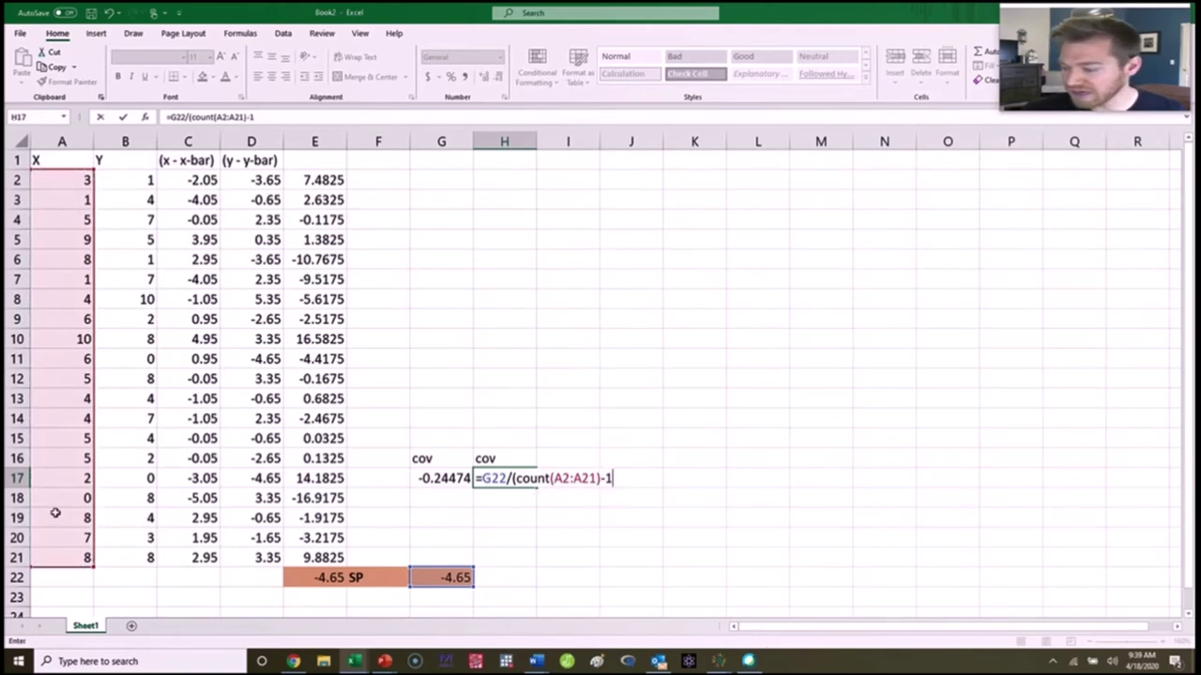
key(Tab)
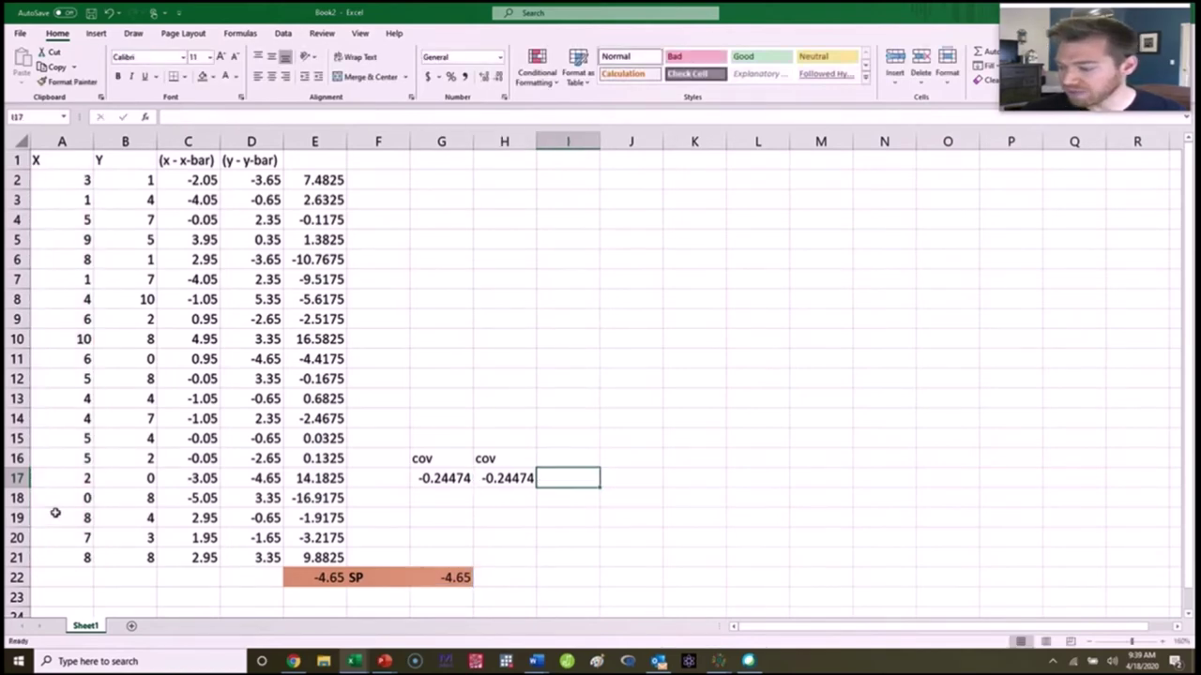
click(518, 476)
Step: Give the covariance headings and values in G16:H17 a yellow fill colour
drag(459, 466, 511, 481)
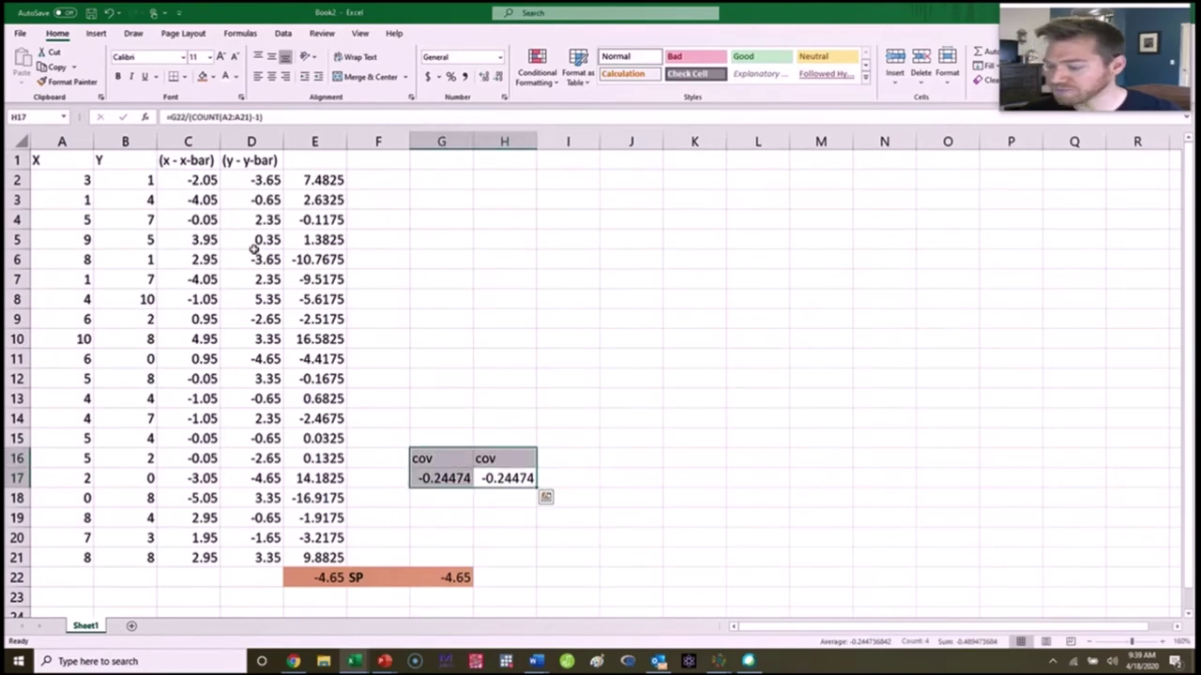
click(213, 76)
click(234, 193)
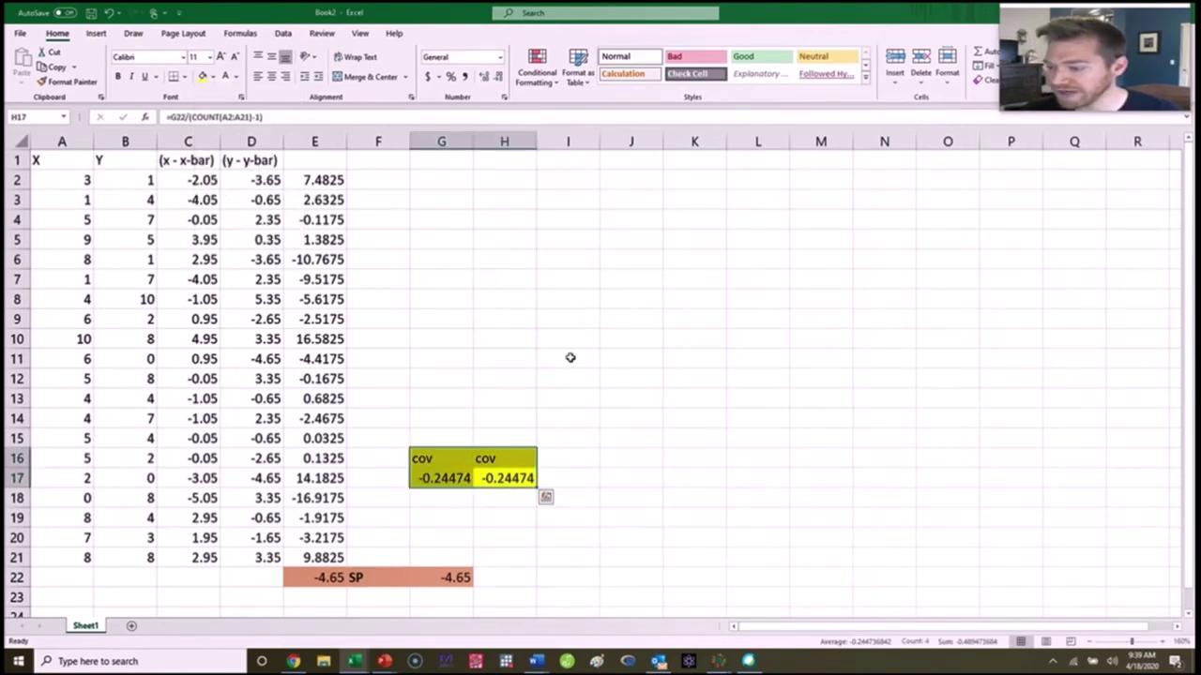
click(570, 357)
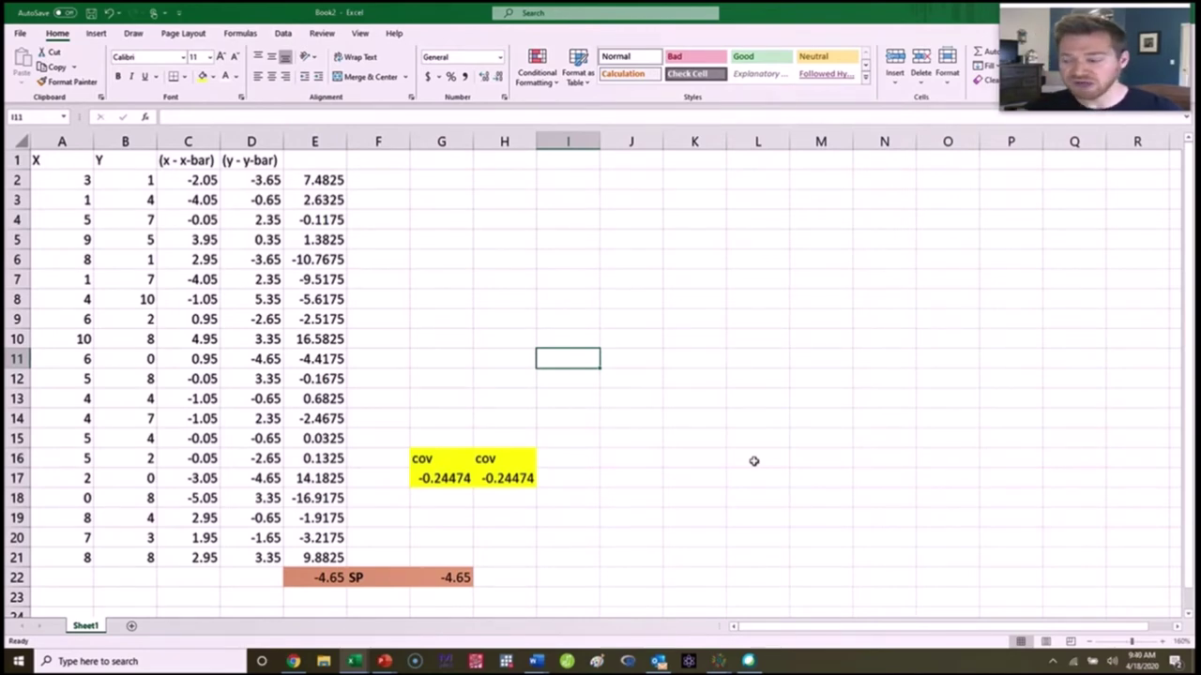
Step: Place a reduced Excel window over the covariance slide and bring the deviation columns into view to compare them with the formula
drag(829, 12, 94, 216)
click(97, 214)
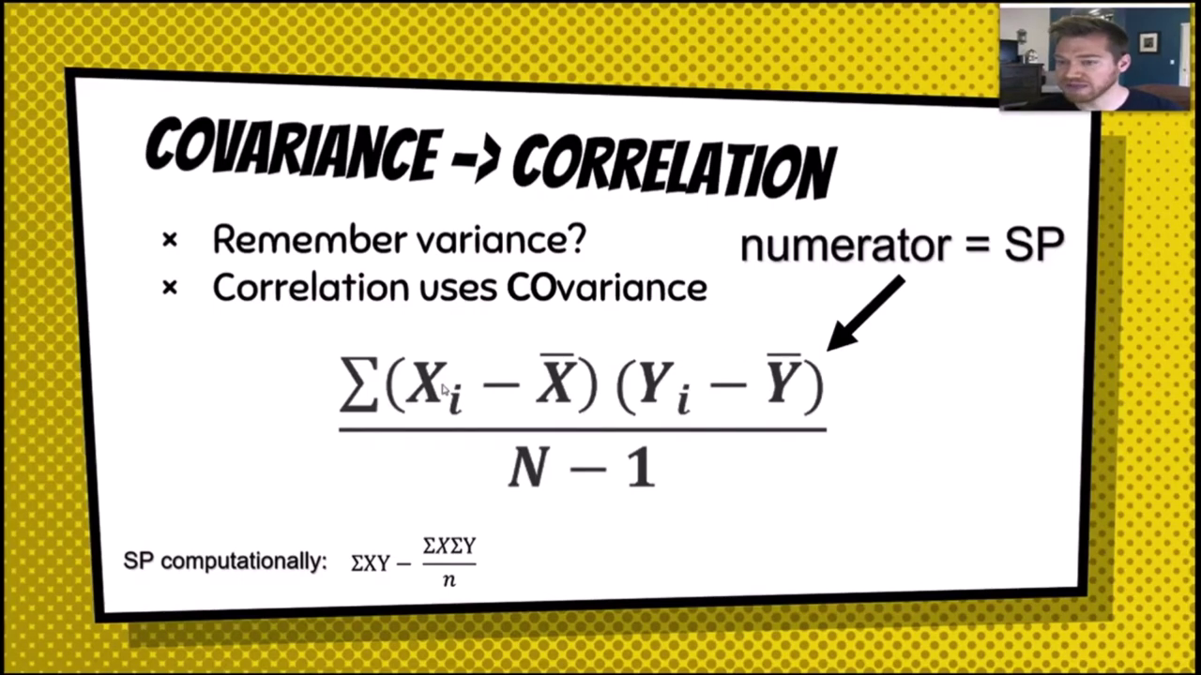
key(alt+Tab)
drag(270, 191, 138, 62)
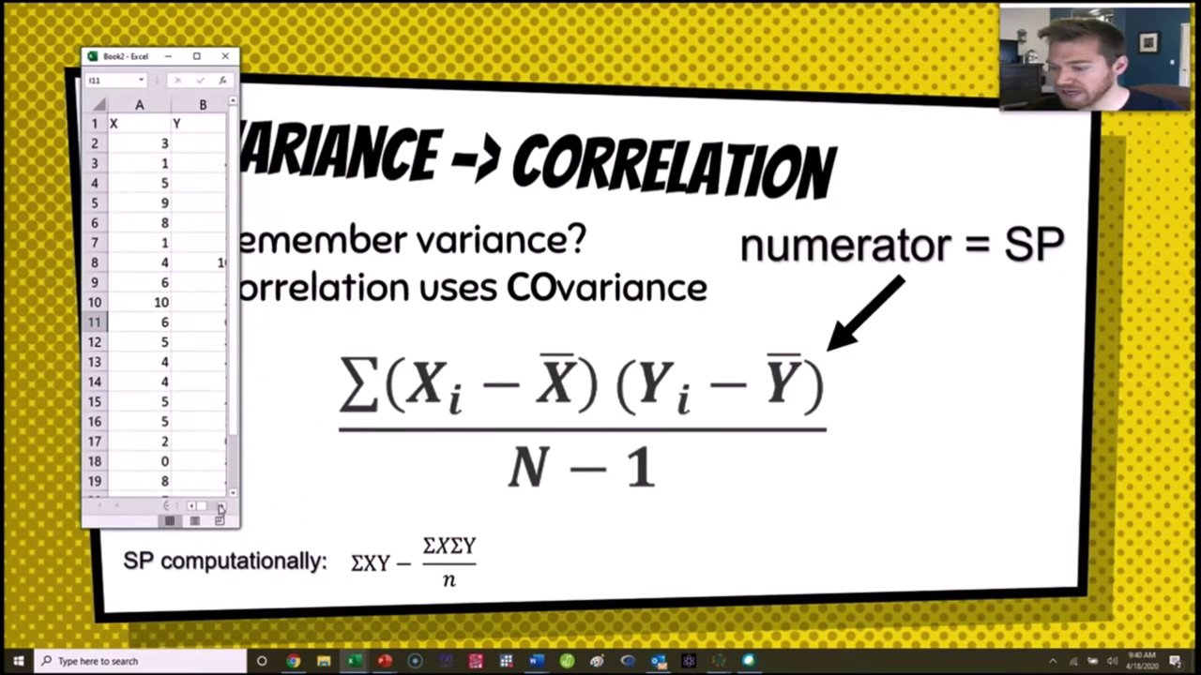
click(220, 506)
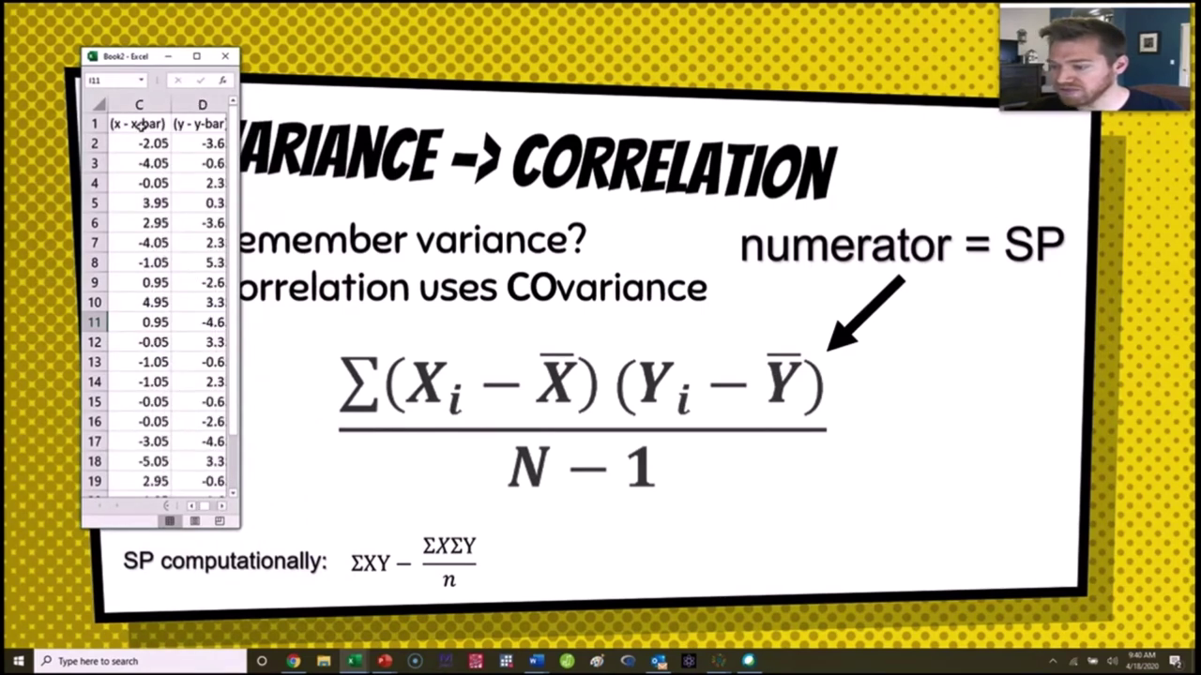
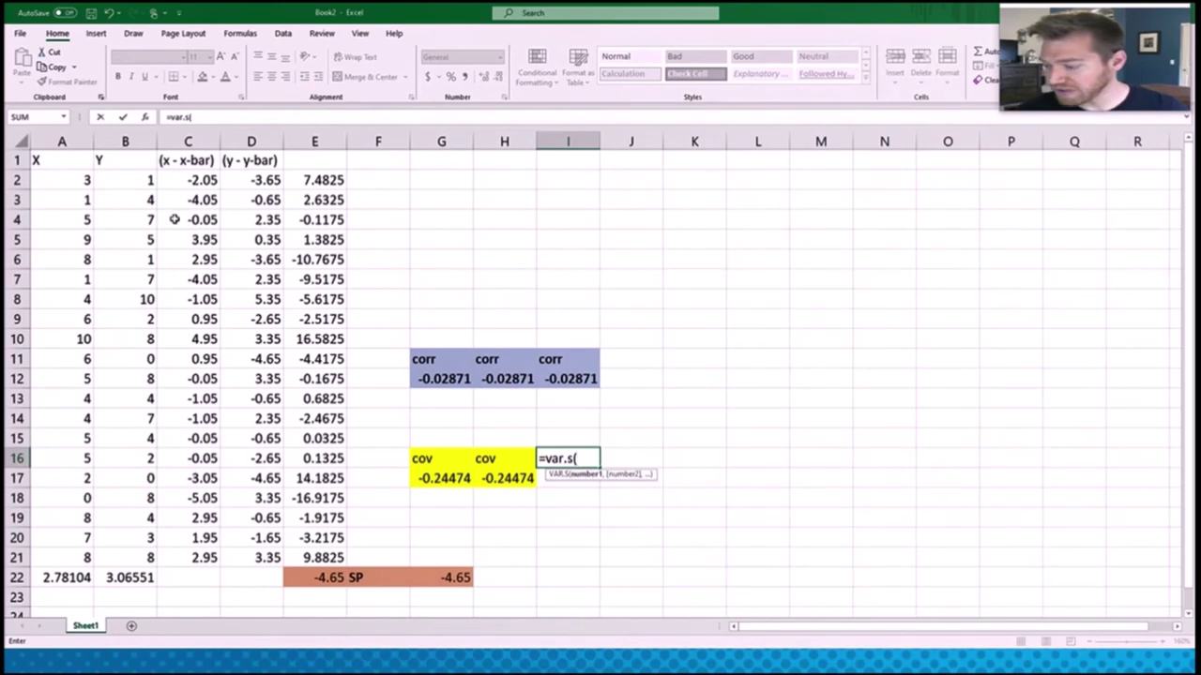
Step: Calculate the sample variance of the X values in cell I16 with =VAR.S(A2:A21)
drag(80, 182, 69, 546)
text())
key(Return)
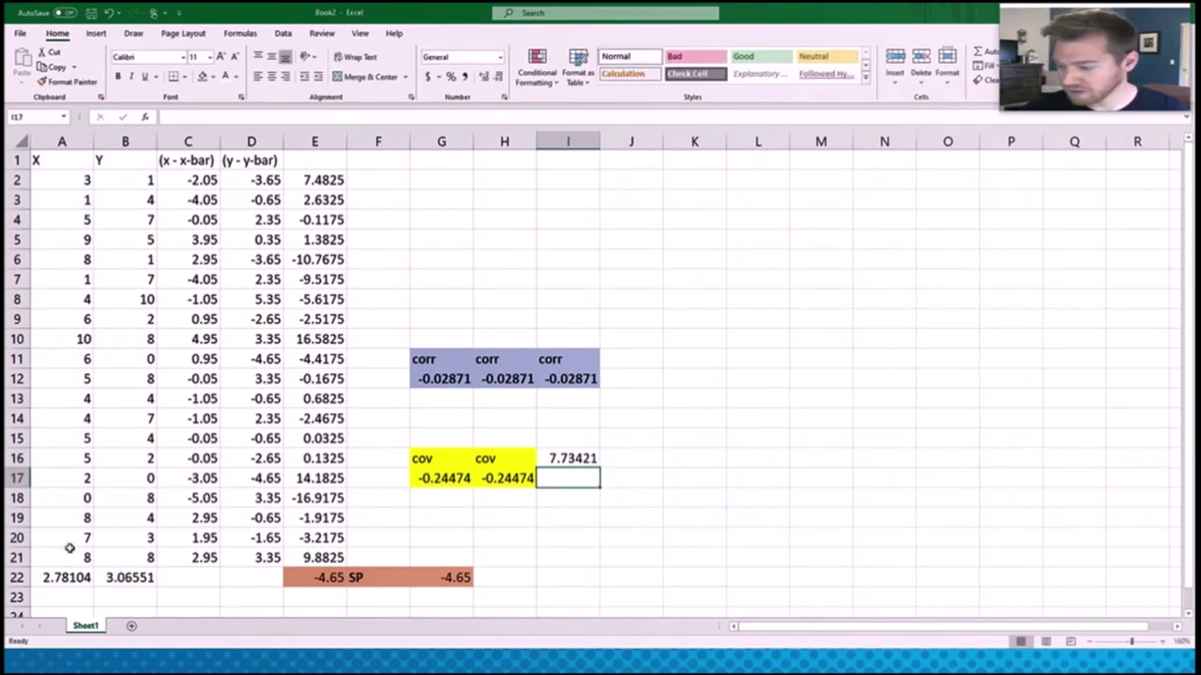
Step: Calculate the regression slope in cell K16 by dividing covariance by X variance with =G17/I16
click(684, 460)
text(=)
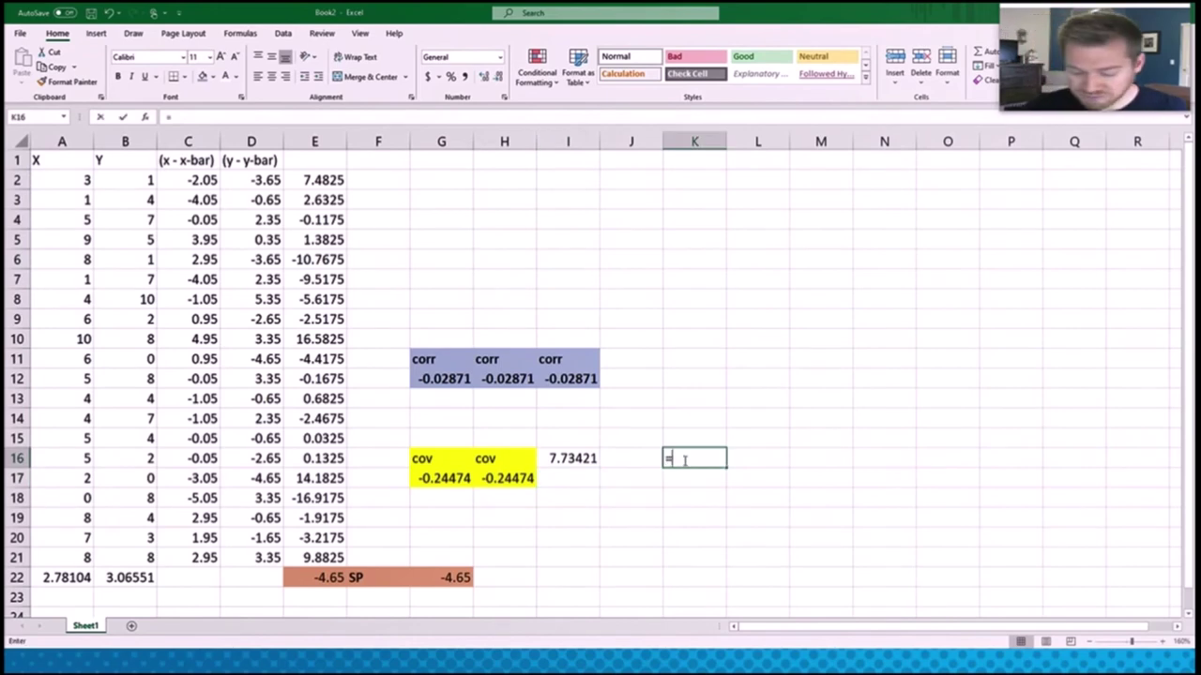
click(455, 478)
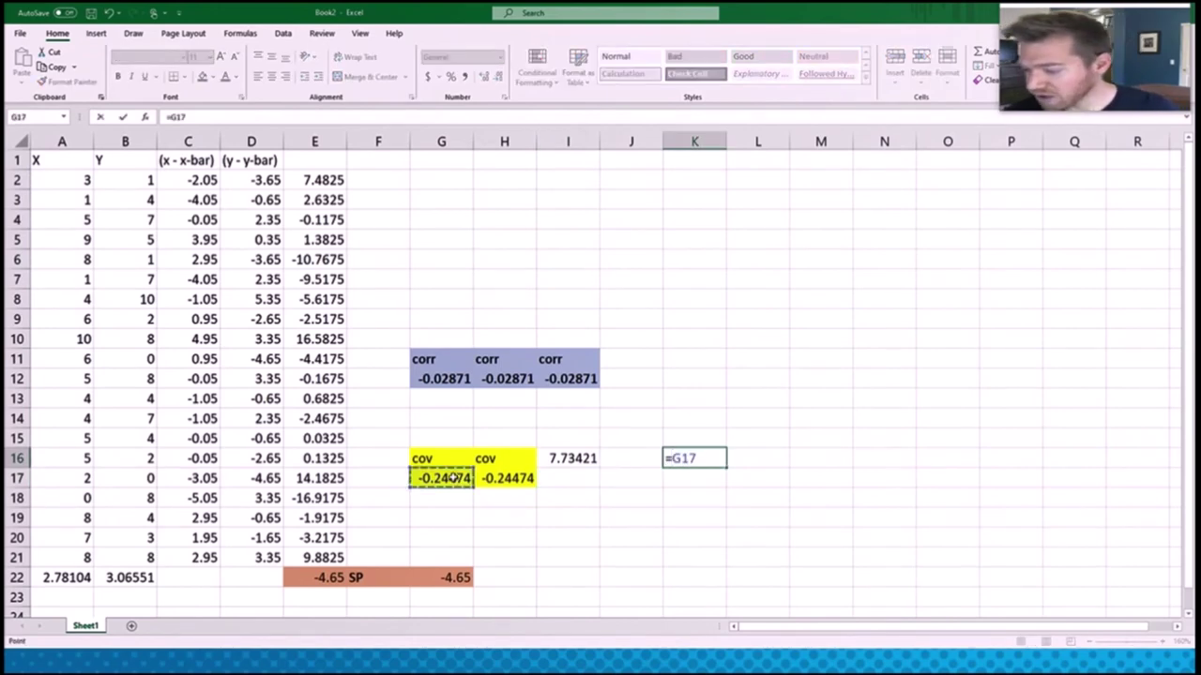
text(/)
click(582, 457)
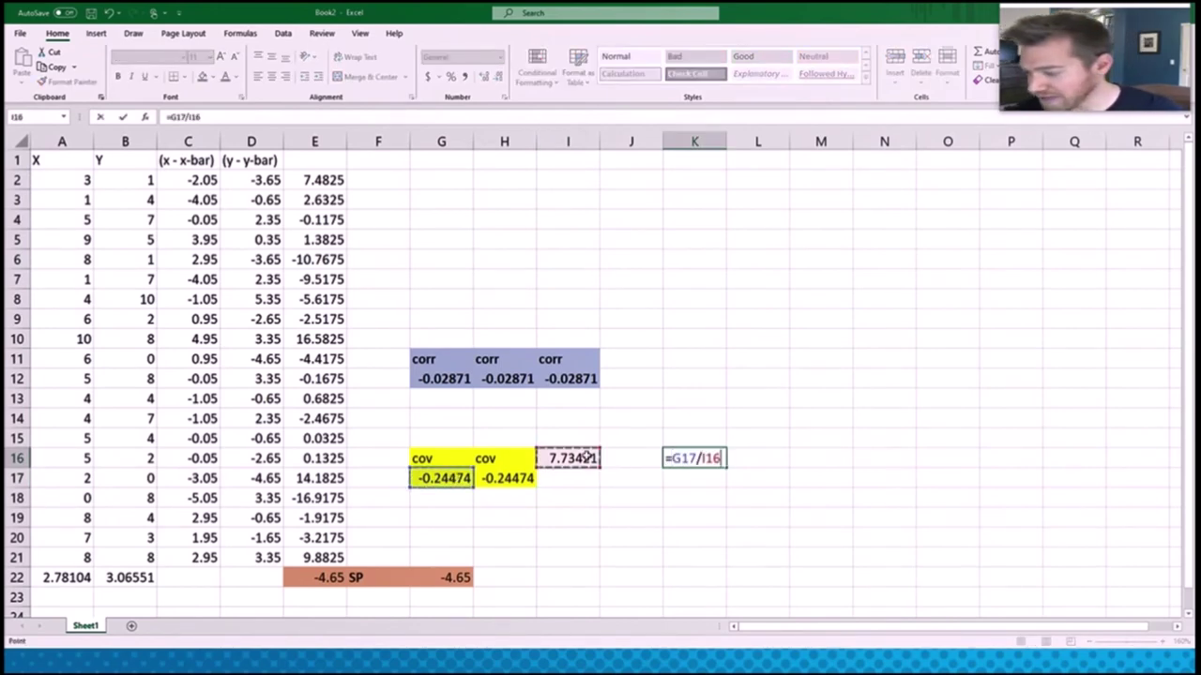
key(Return)
Step: Label the variance by entering varx in cell I15 and the slope by entering b (slope) in K15
click(578, 436)
text(varx)
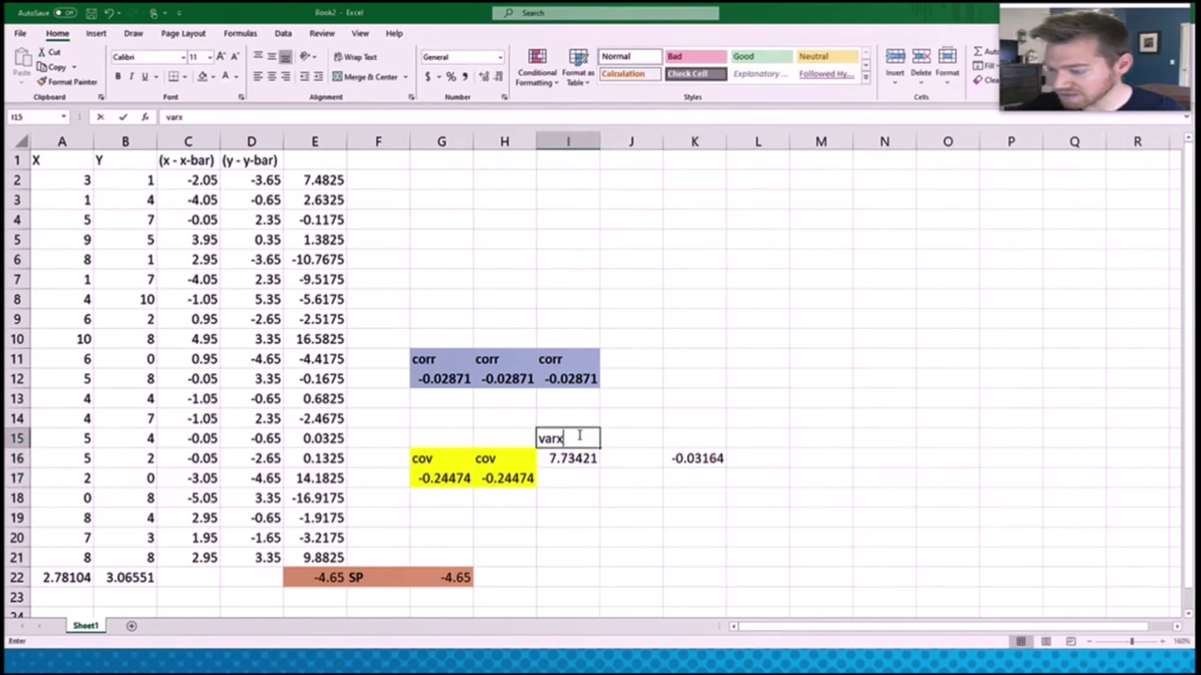
key(Tab)
click(695, 458)
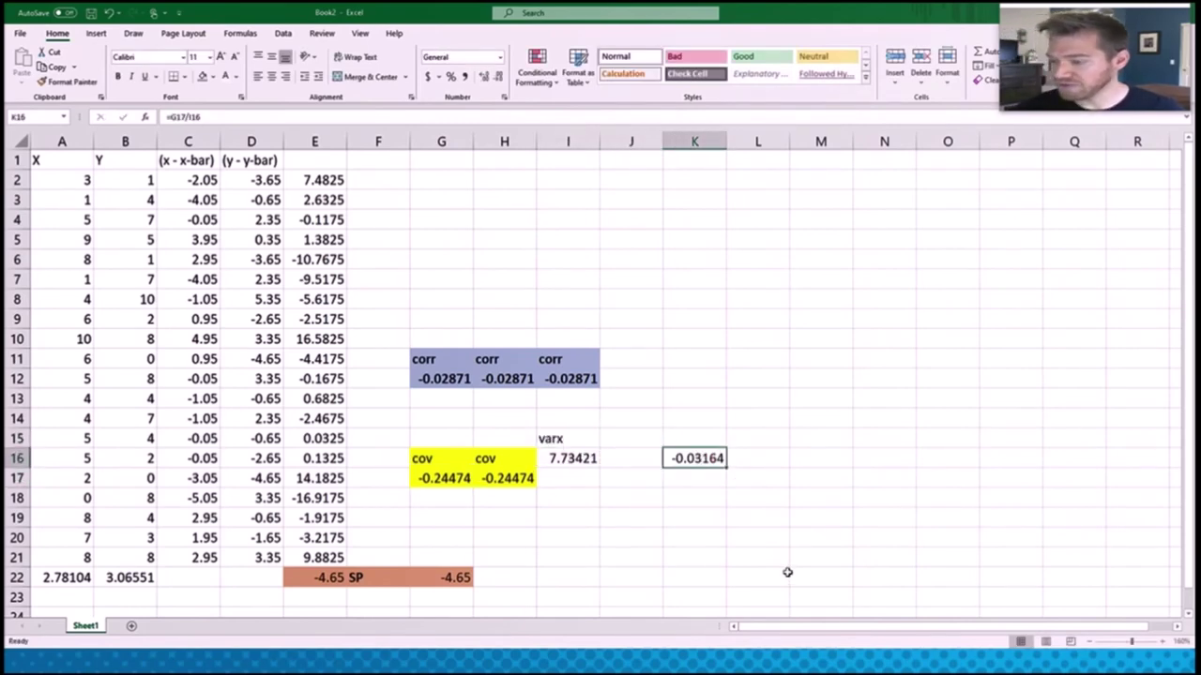
click(700, 434)
text(b (slope))
key(Tab)
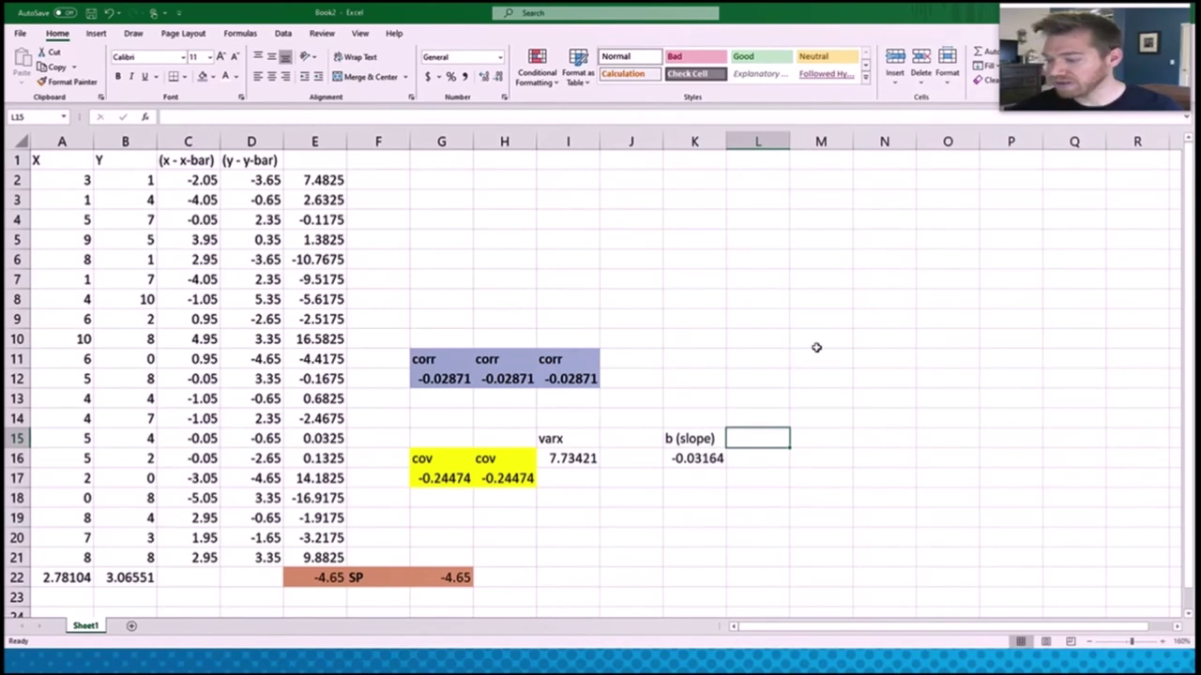
click(459, 478)
click(442, 379)
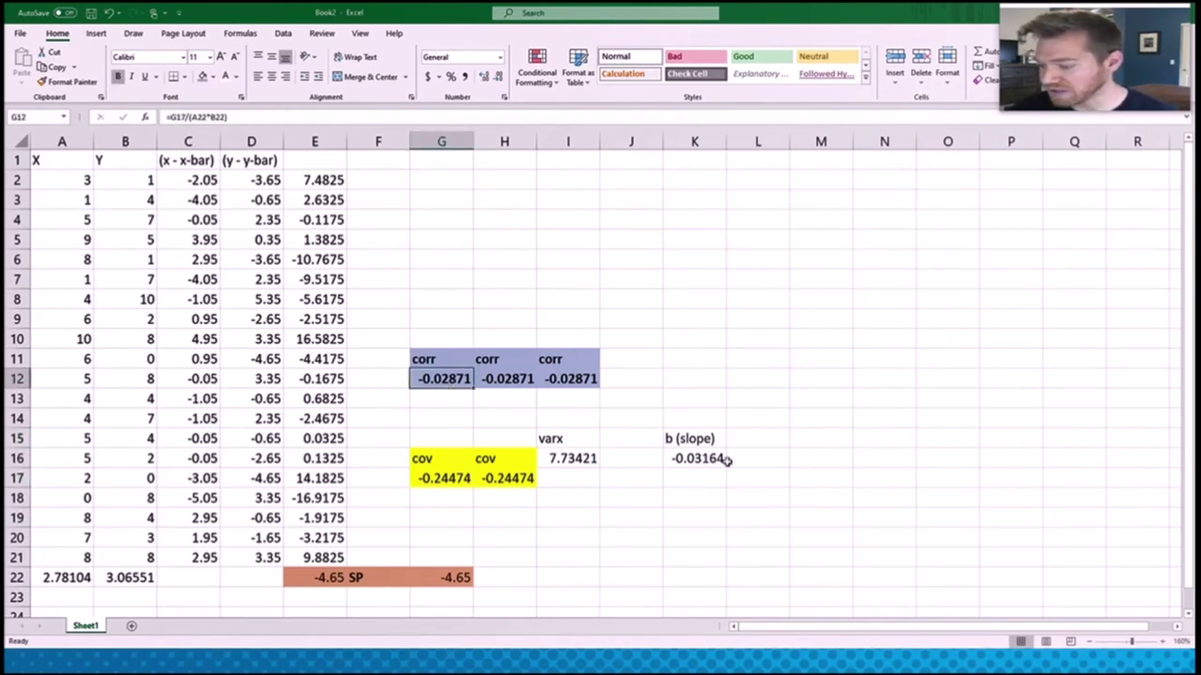
click(723, 460)
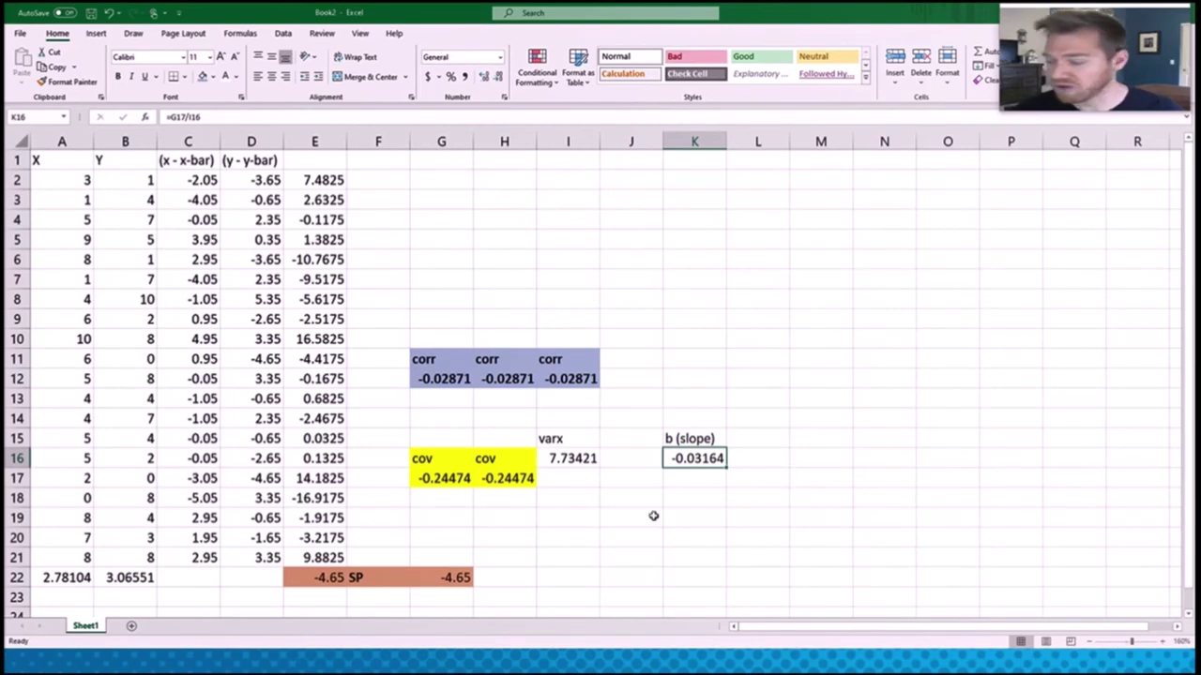
Step: Enter the label b (slope) in cell L15 for a second slope calculation
click(767, 434)
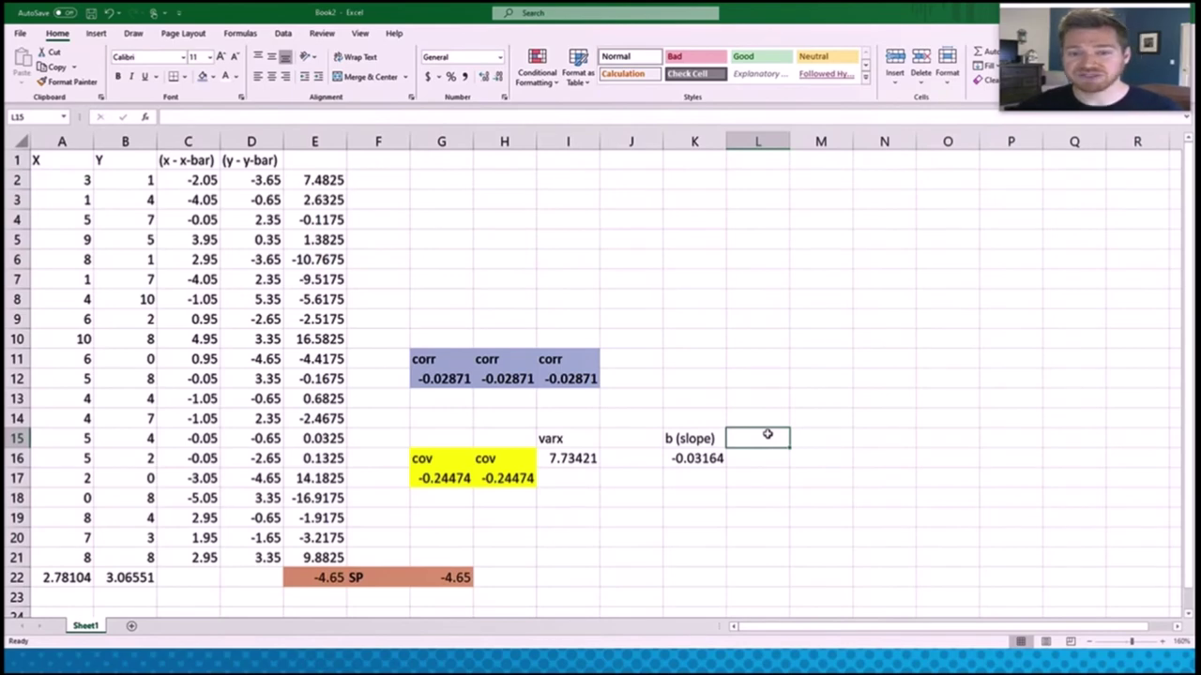
text(b (cov)
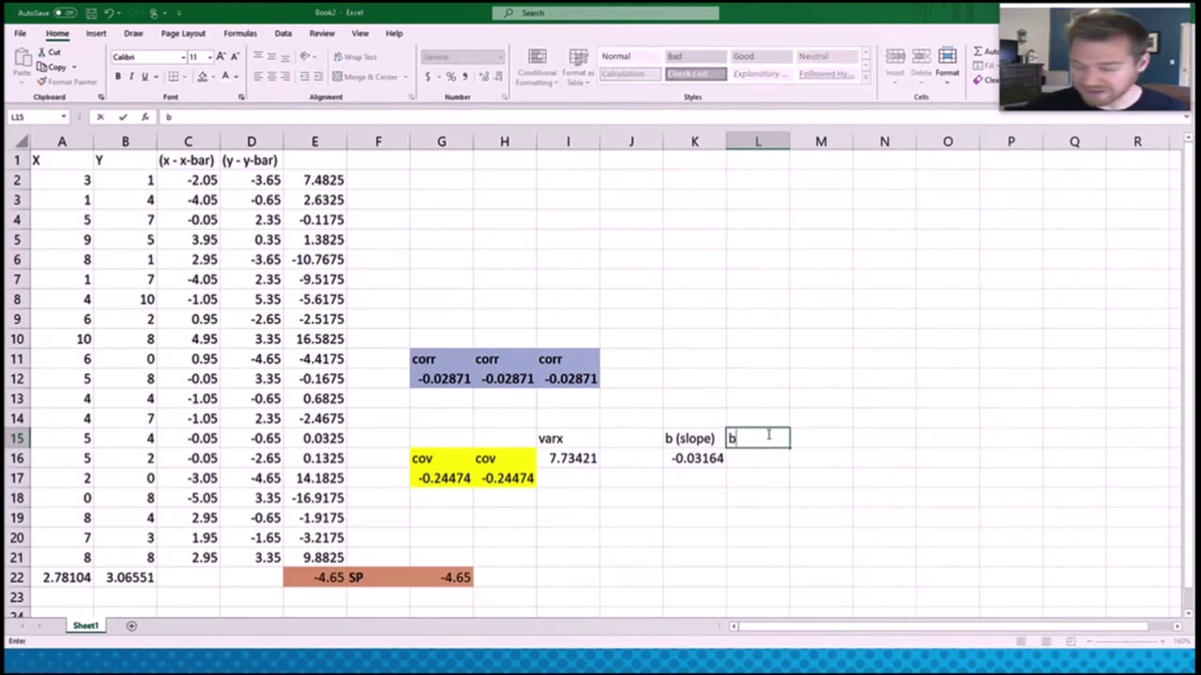
key(BackSpace)
key(BackSpace)
text(s)
key(BackSpace)
key(BackSpace)
text(slope))
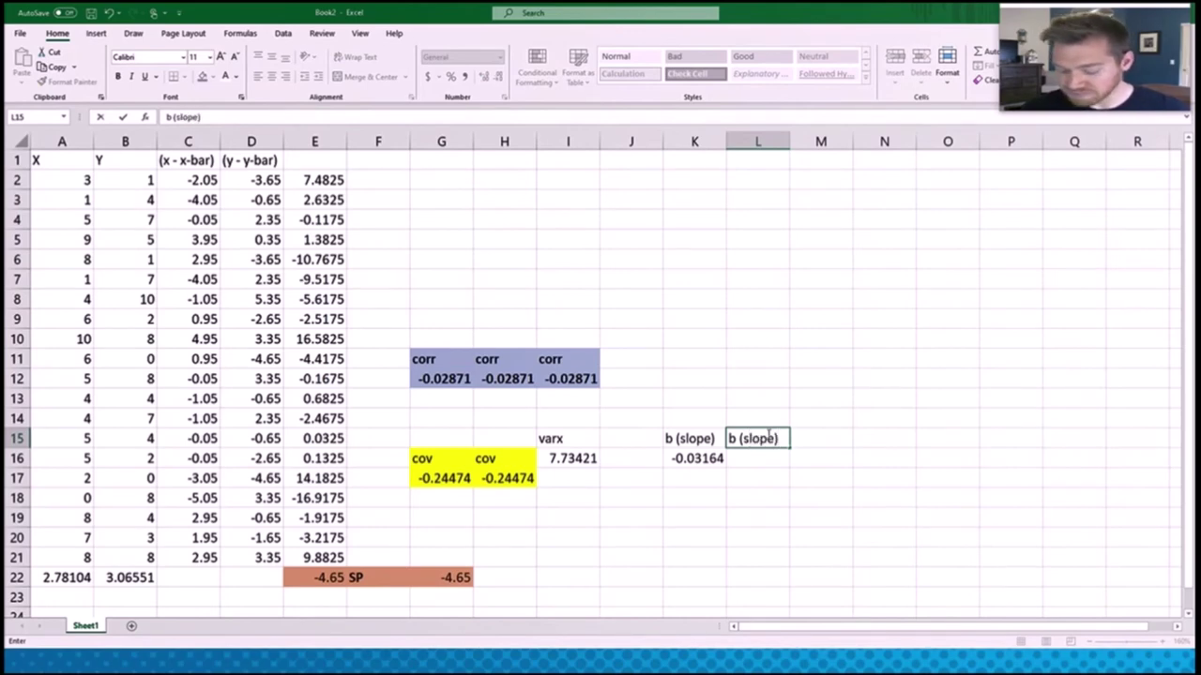
key(Return)
Step: Calculate the slope in cell L16 from the correlation and the ratio of standard deviations with =G12*(B22/A22)
text(=)
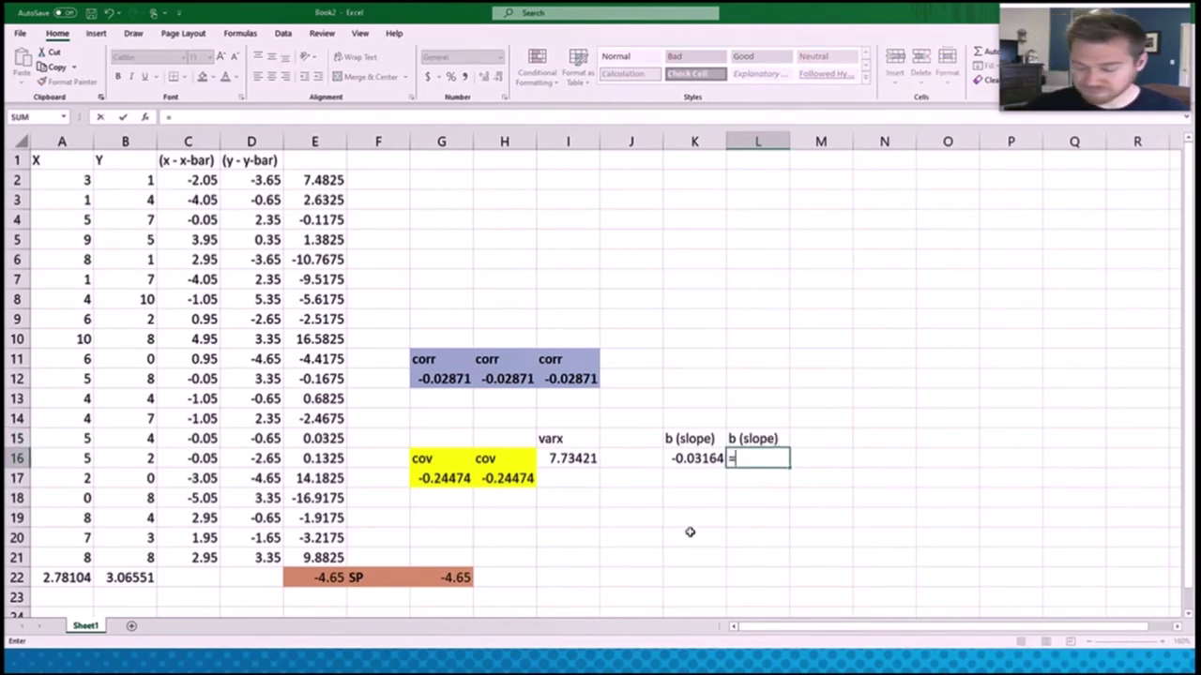
click(433, 379)
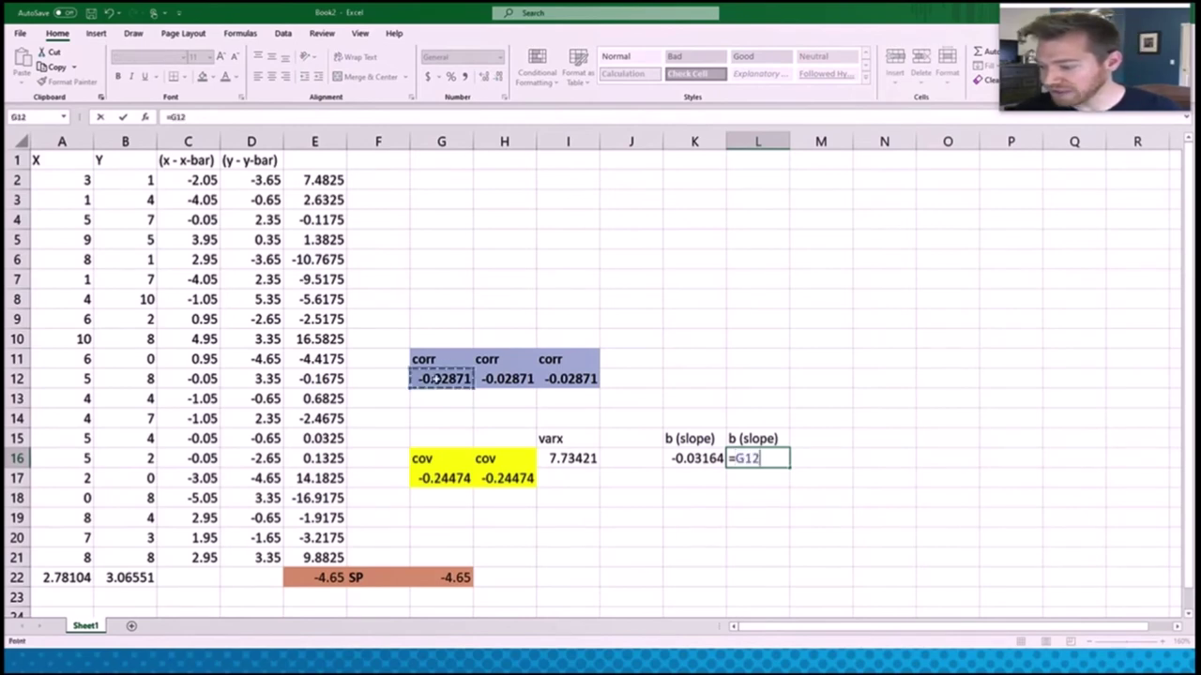
text(*()
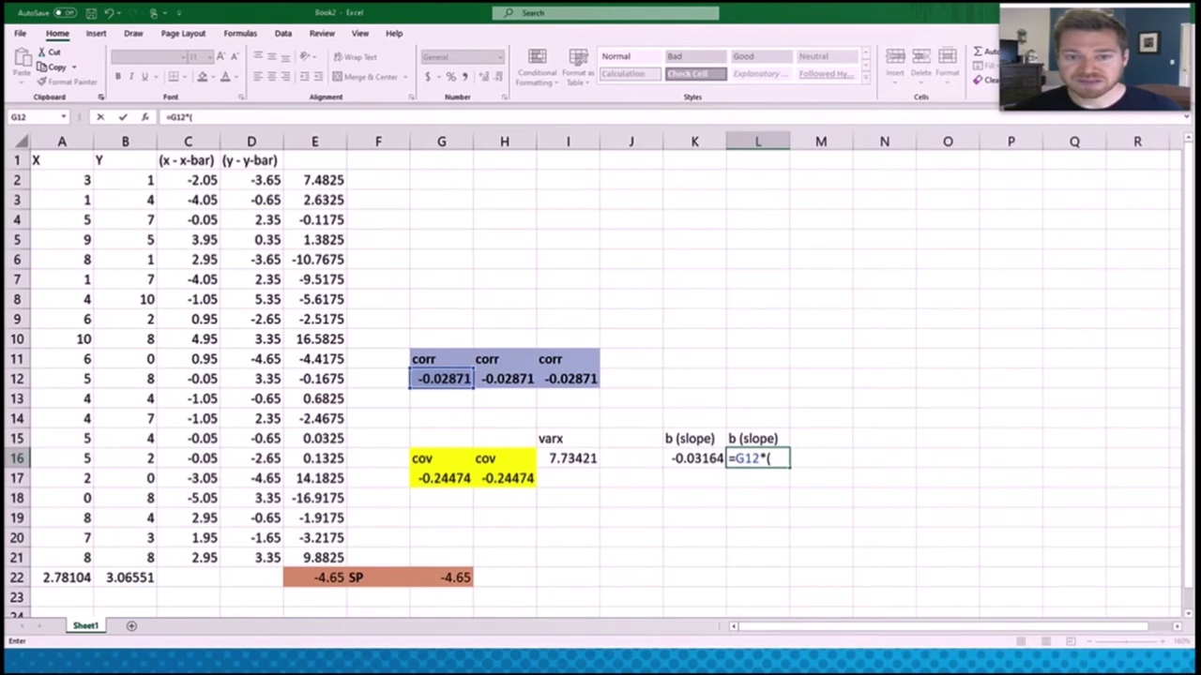
click(123, 580)
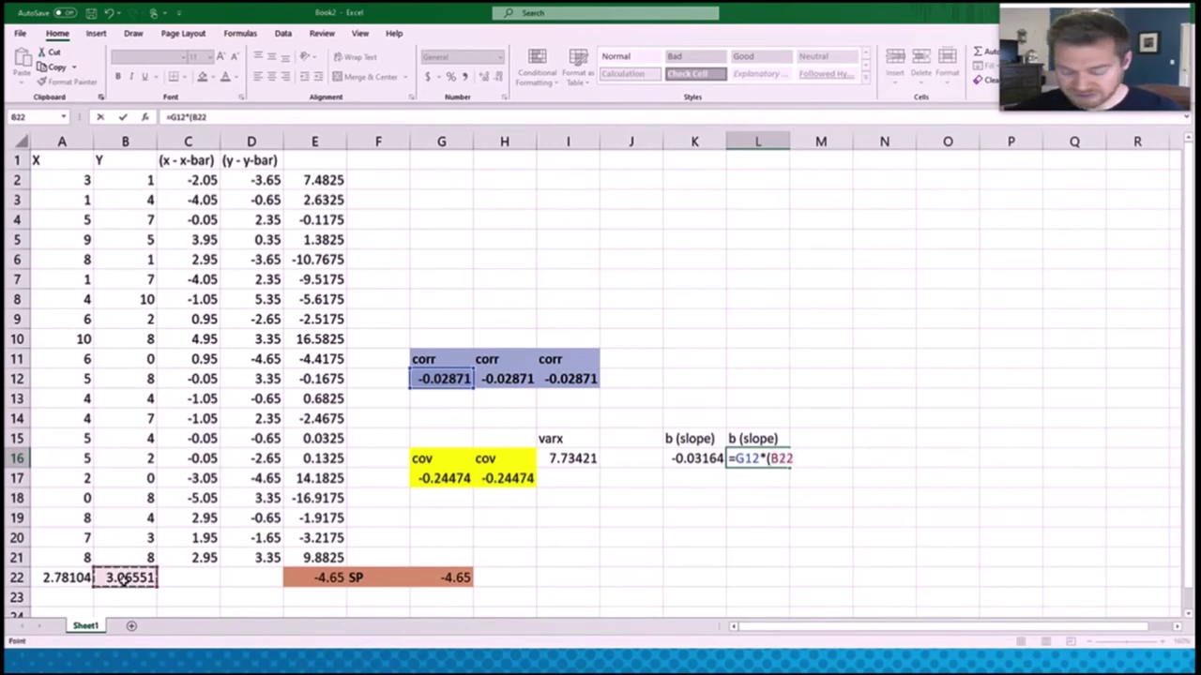
text(/)
click(64, 575)
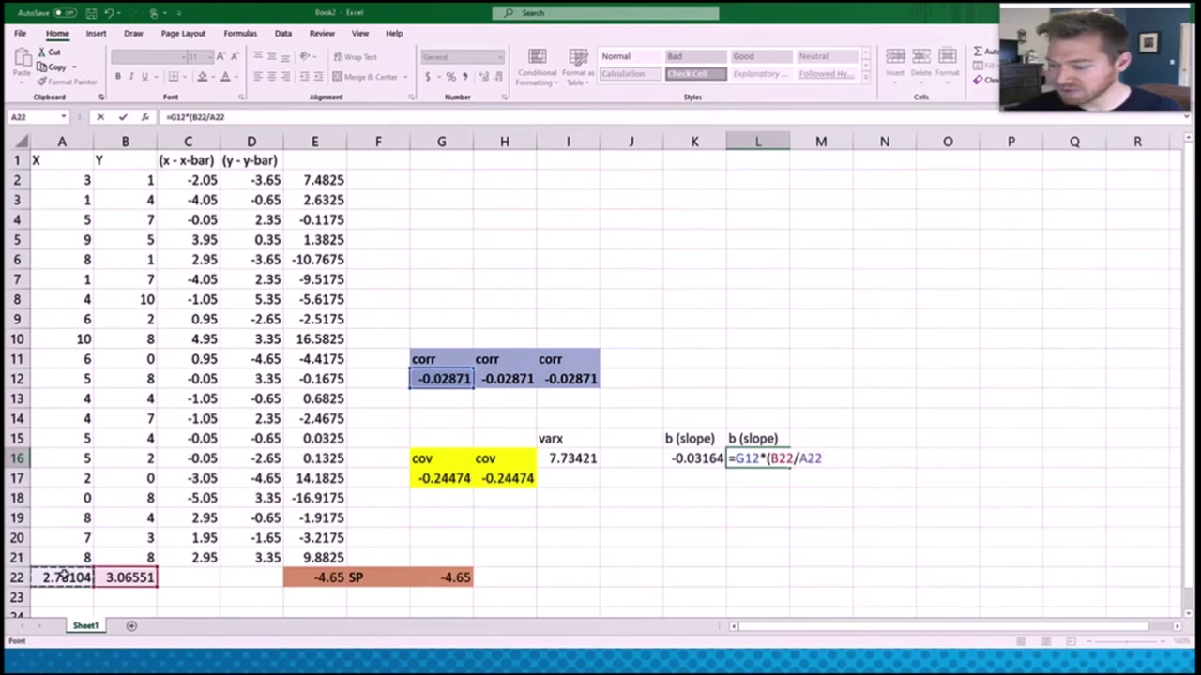
key(Tab)
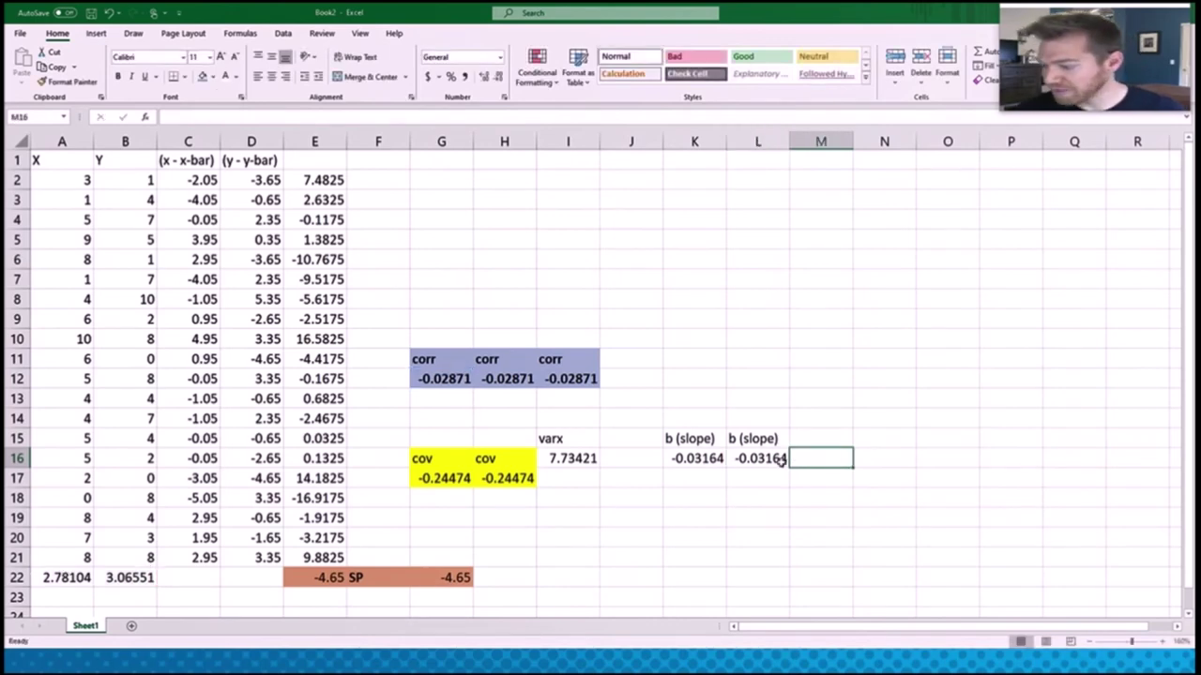
Step: Enter the label b (slope) in cell M15 and calculate the slope in M16 with =G22/DEVSQ(A2:A21)
click(798, 438)
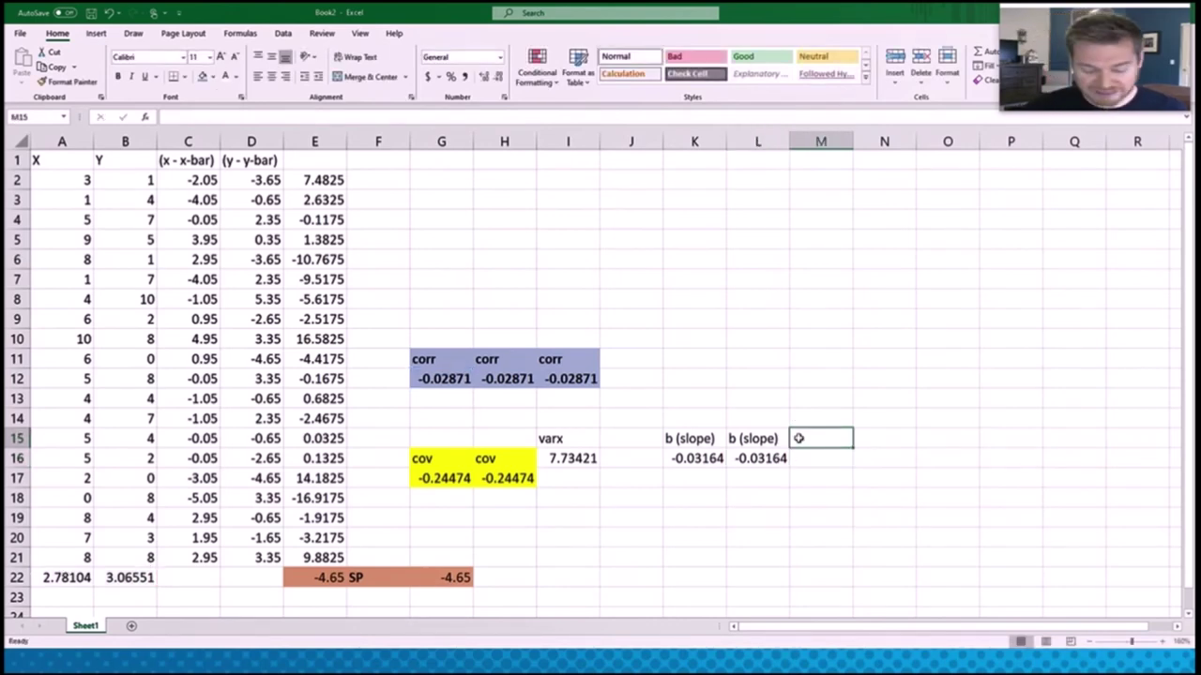
text(b (slope))
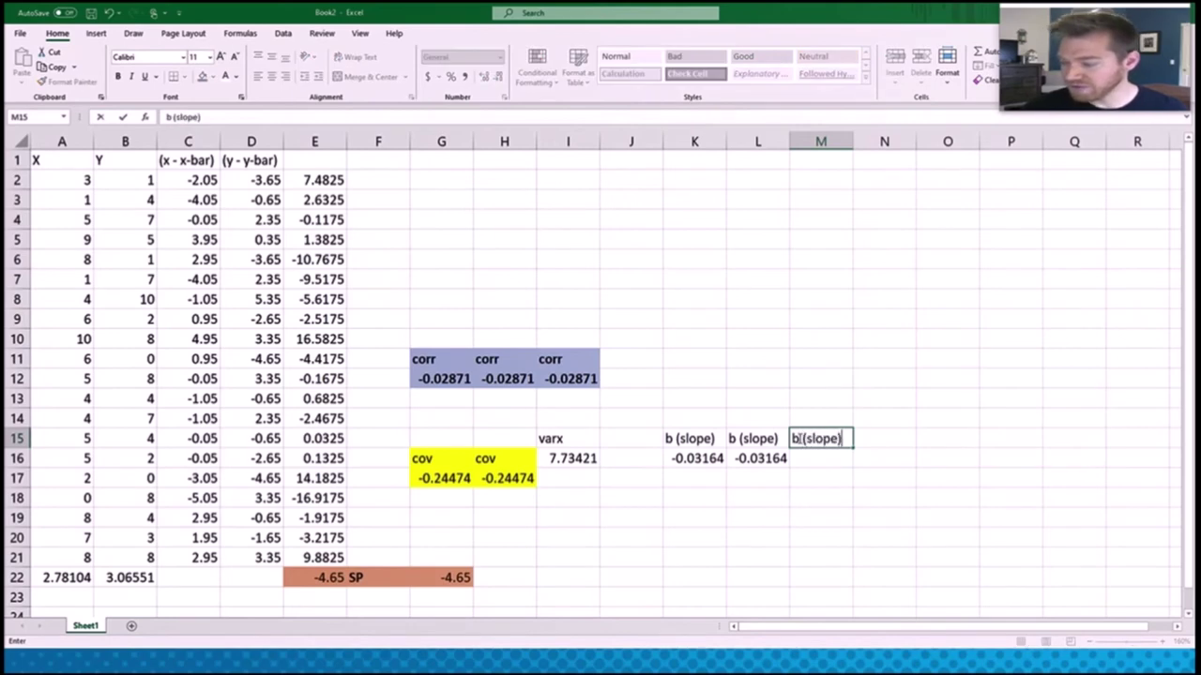
key(Return)
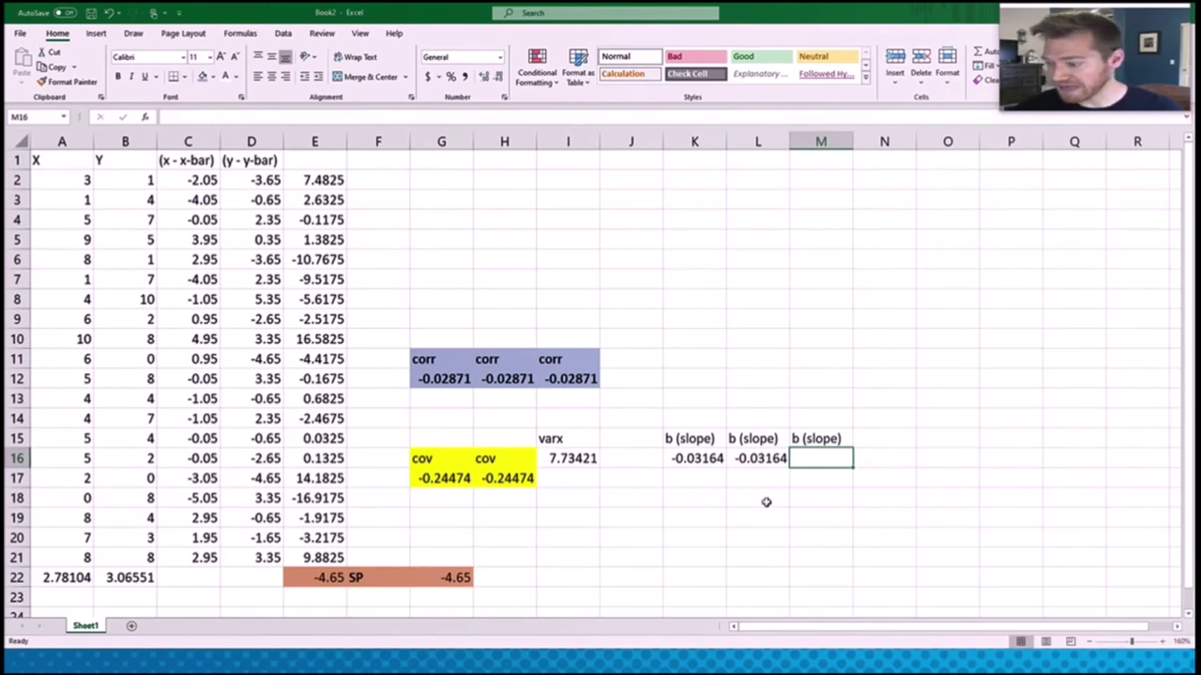
text(=)
click(440, 578)
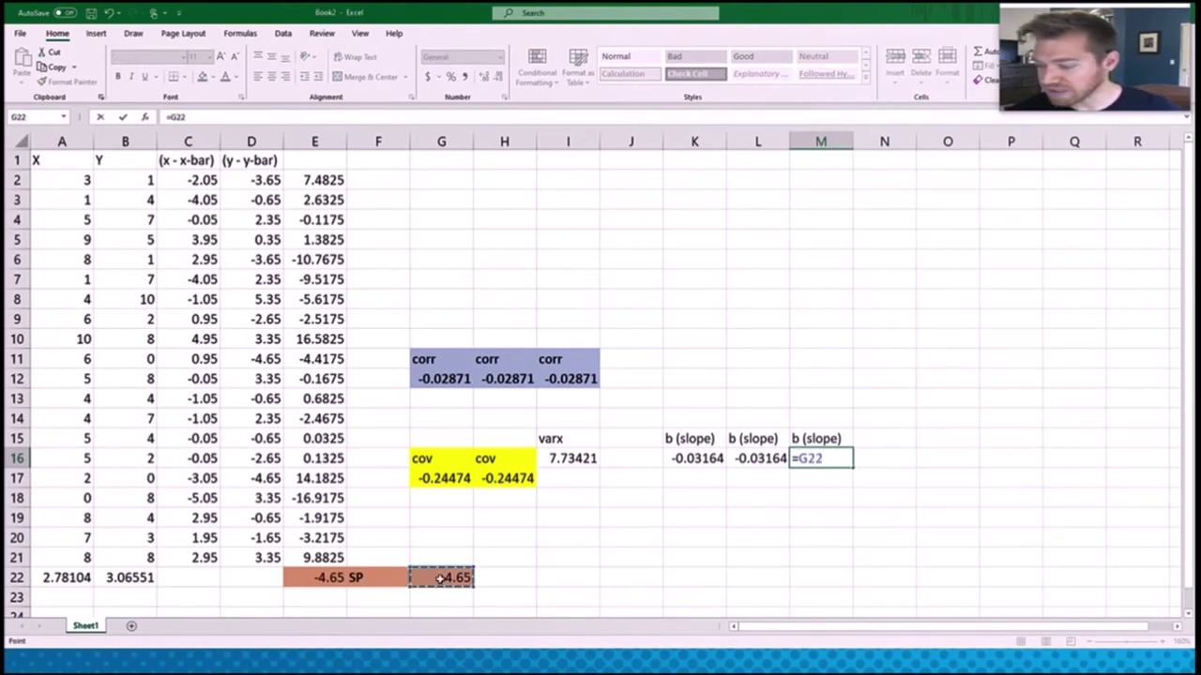
text(/devsq()
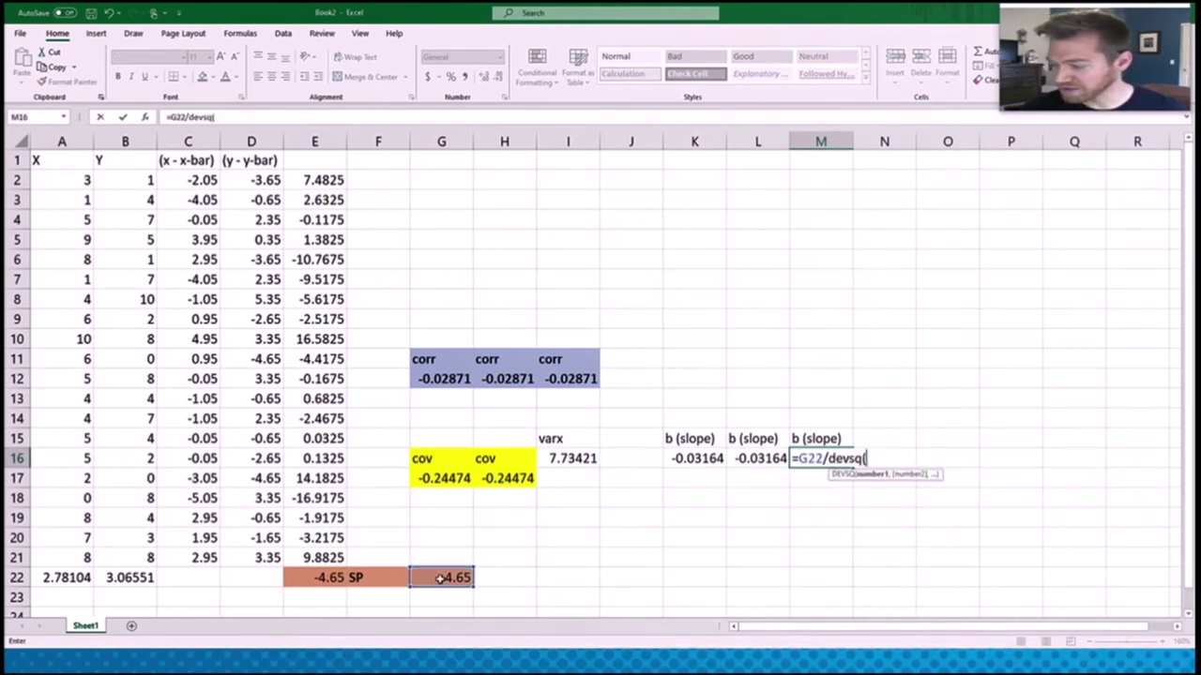
drag(72, 181, 55, 560)
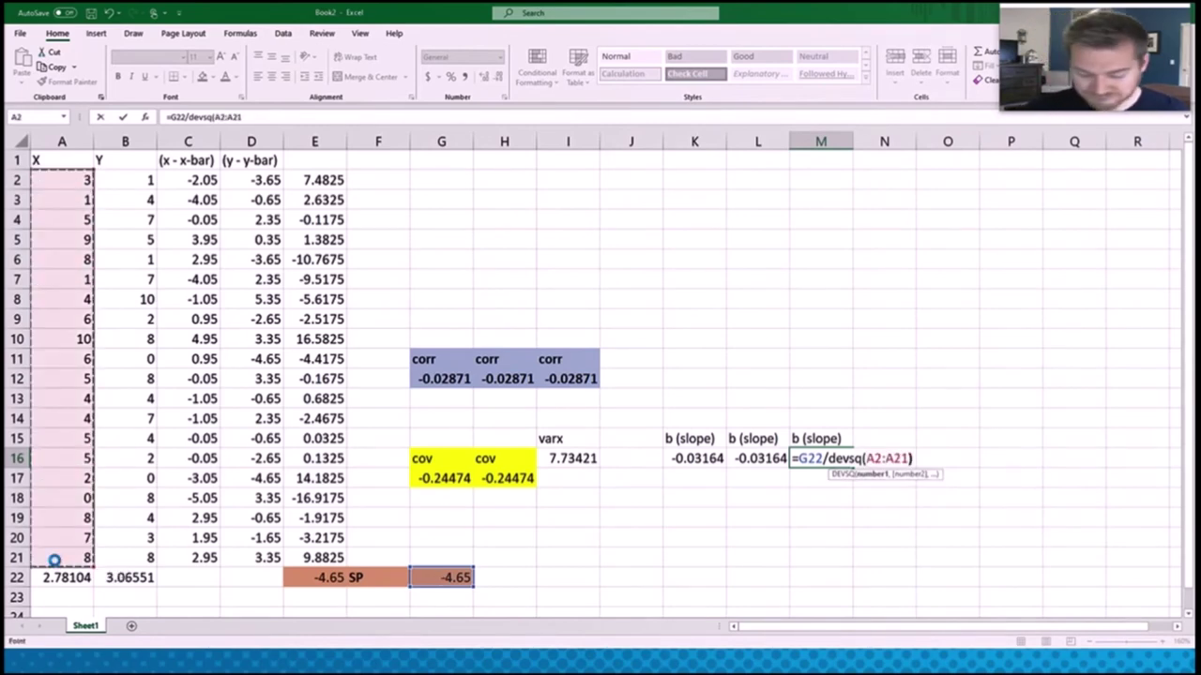
key(Tab)
Step: Fill the three slope labels and values in K15:M16 with green
drag(692, 437, 825, 459)
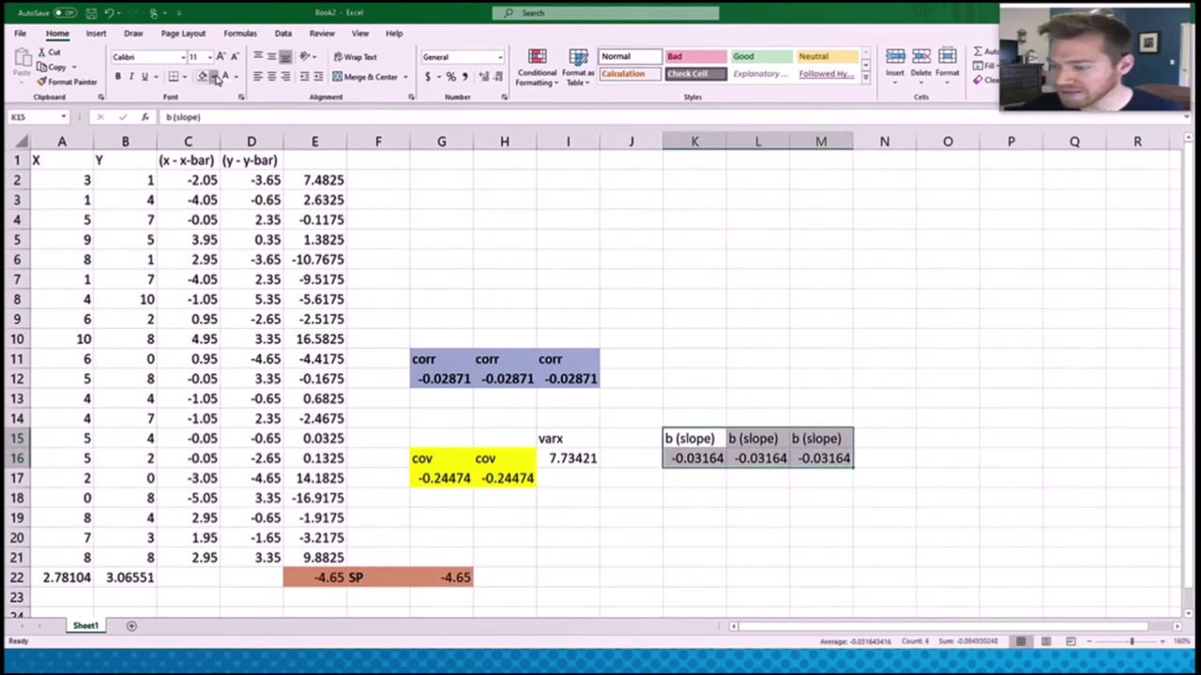
click(213, 76)
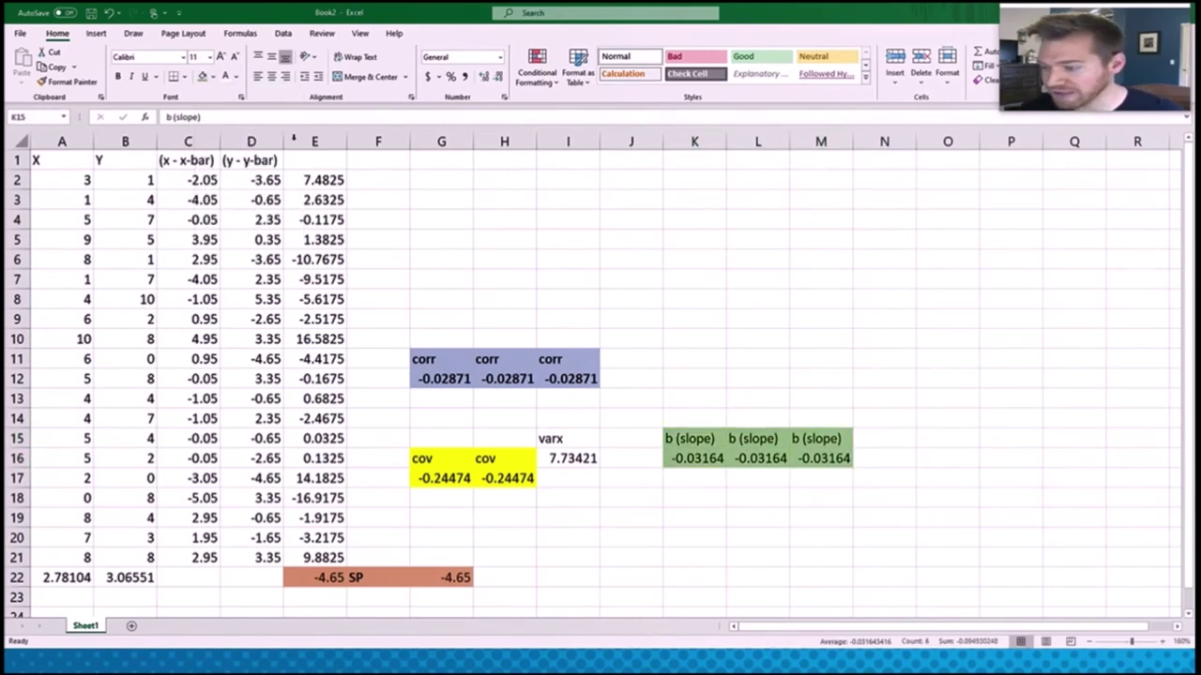
click(295, 141)
click(742, 504)
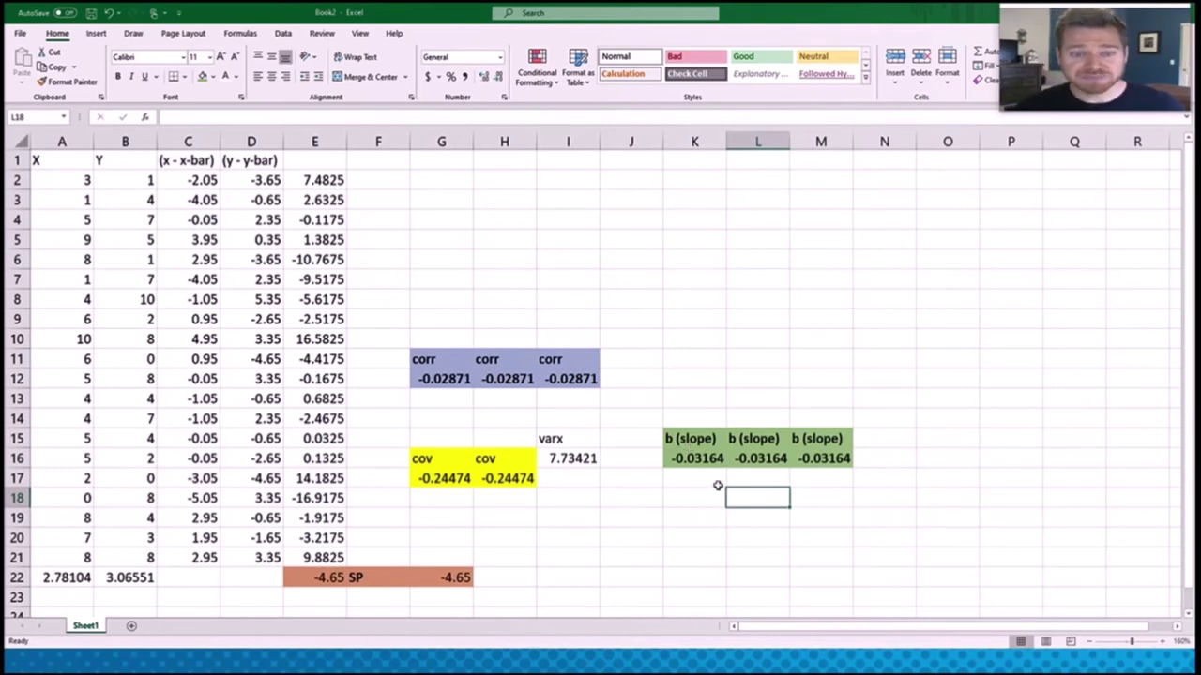
Step: Write the intercept formula a = y-bar - b(x-bar) as text in cell K6
click(687, 253)
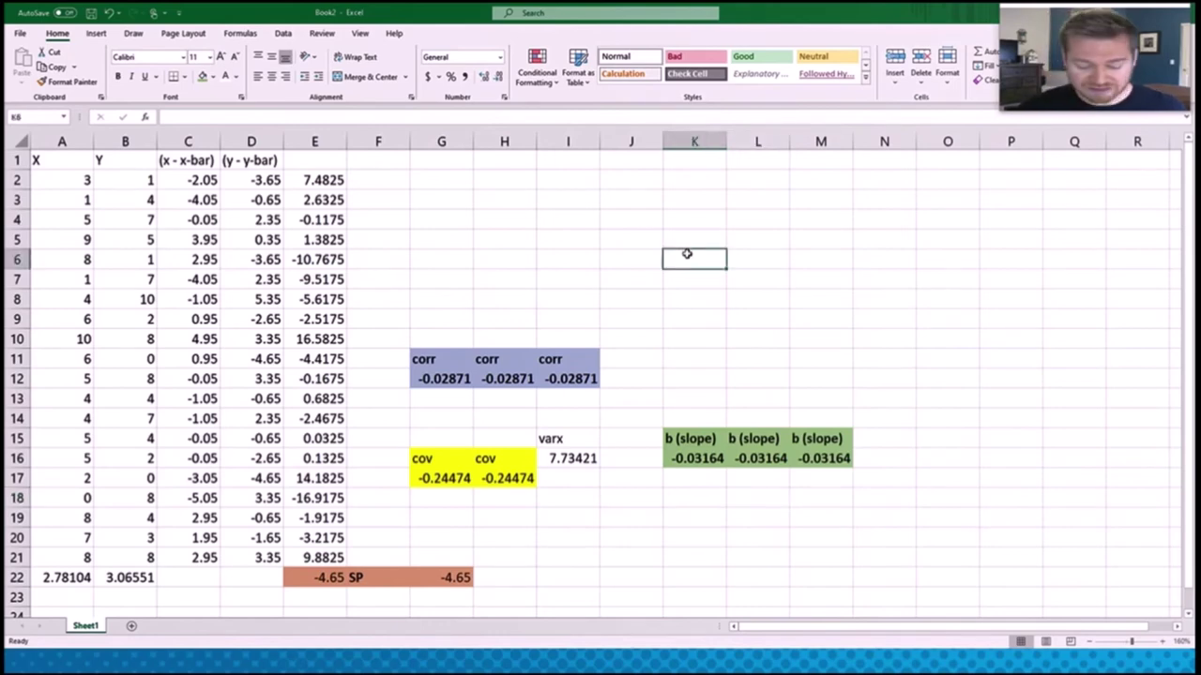
text(a =)
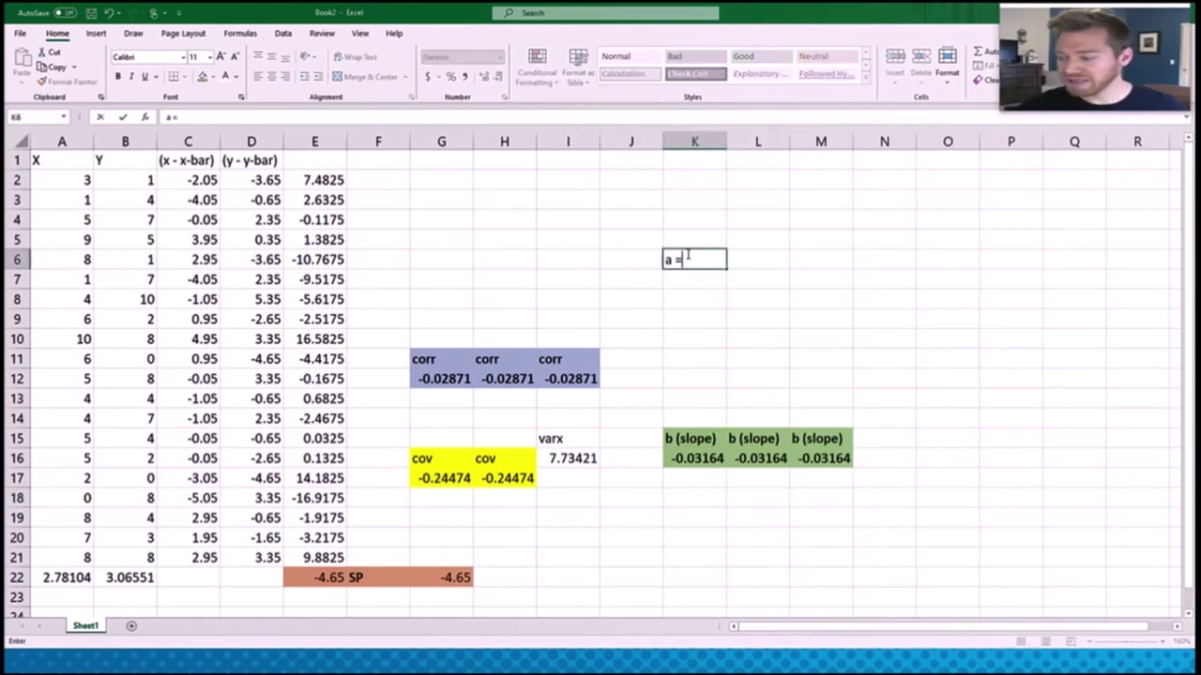
text( y-bar)
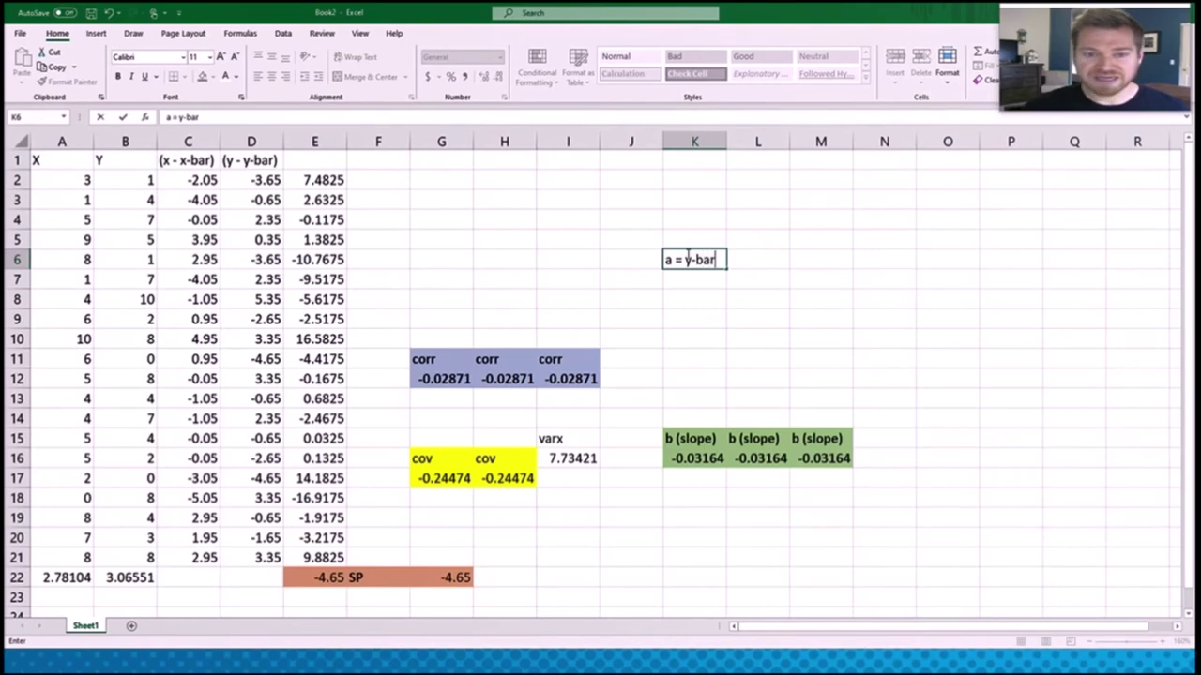
text( - b)
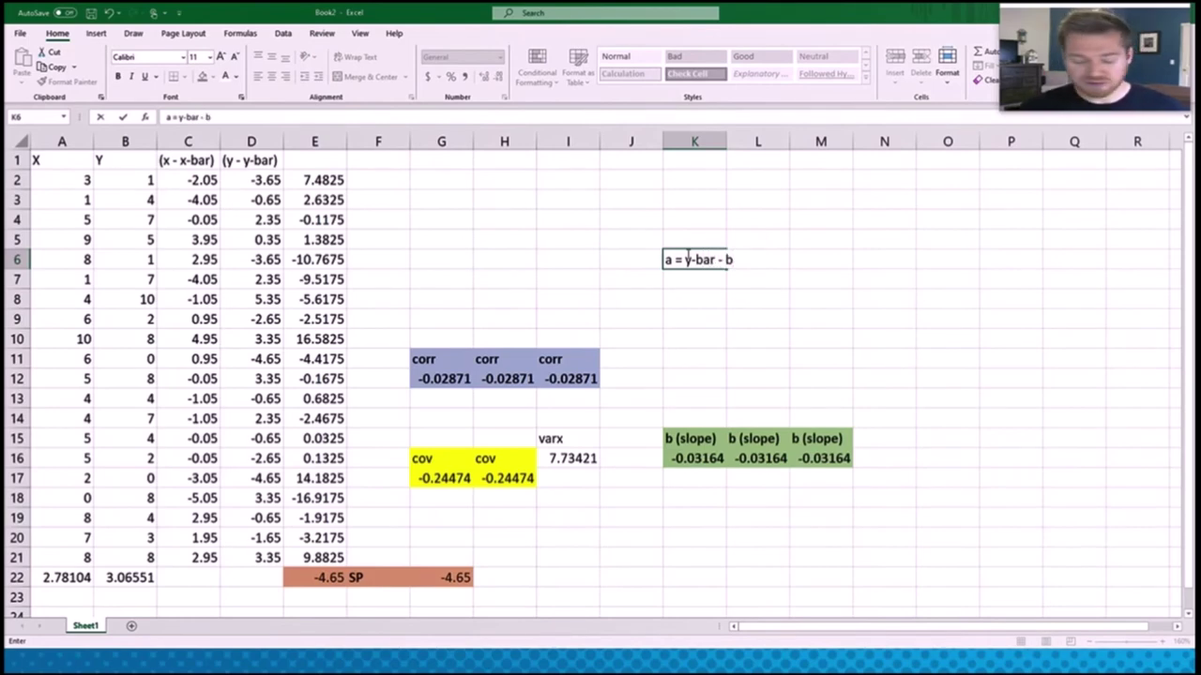
text((x-bar))
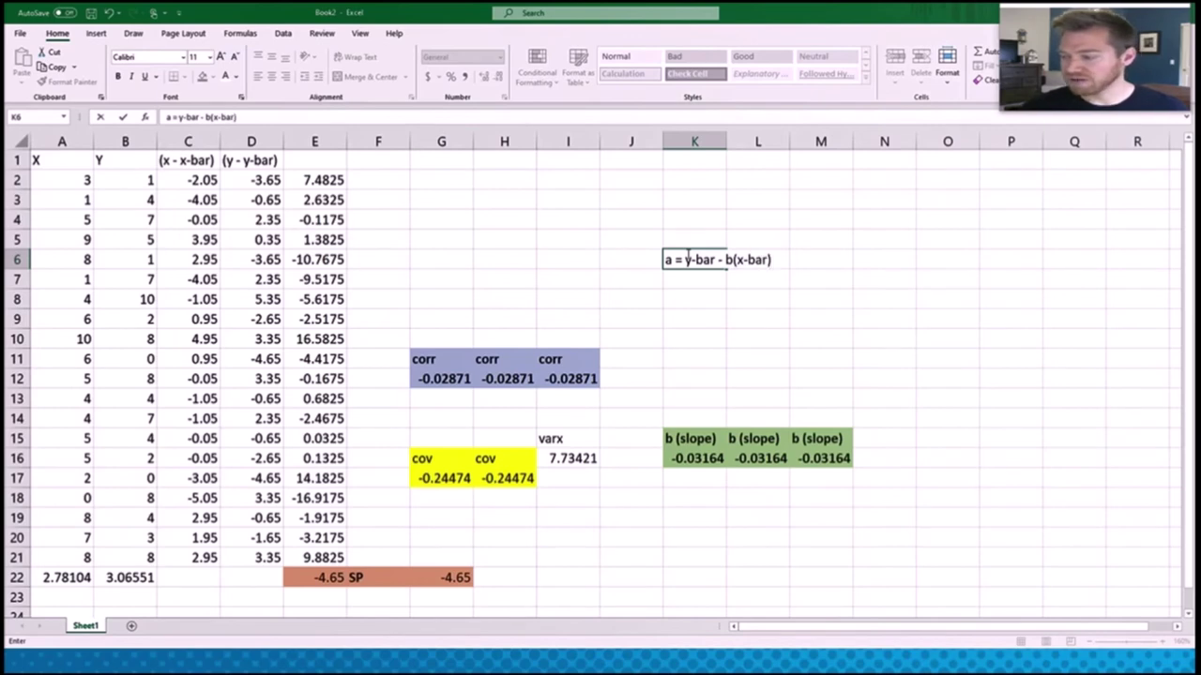
key(Tab)
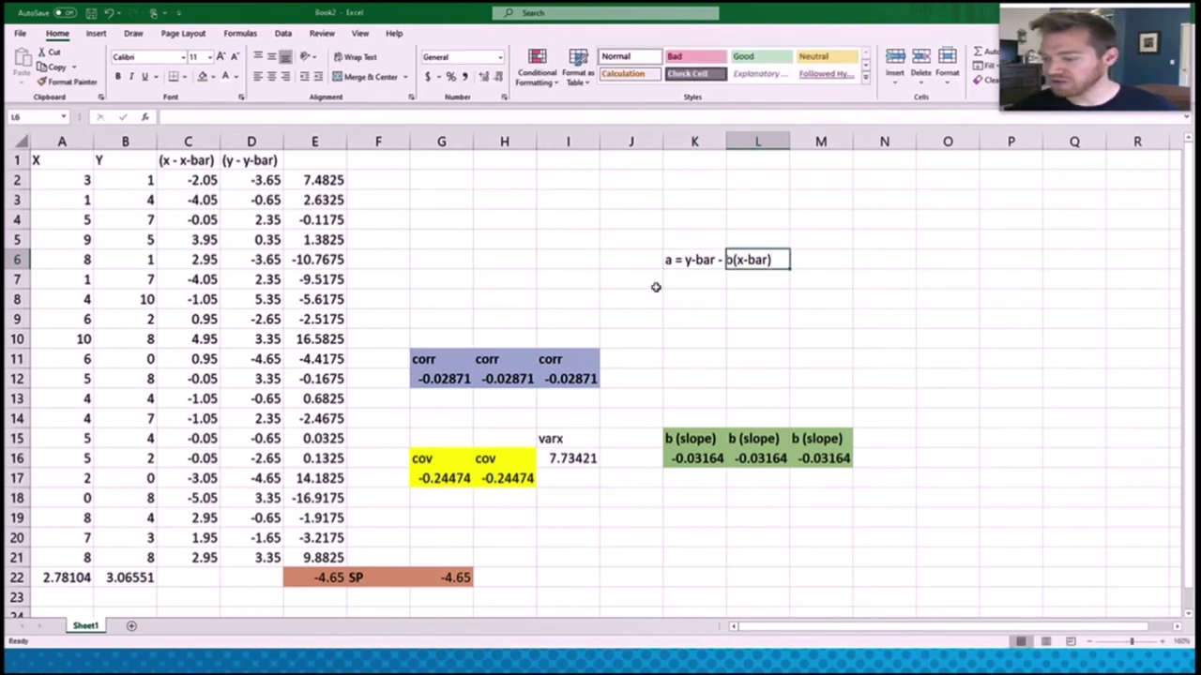
Step: Calculate the mean of X in cell A23 with =AVERAGE(A2:A21) and copy the formula across to B23 for Y
click(68, 598)
text(=averag)
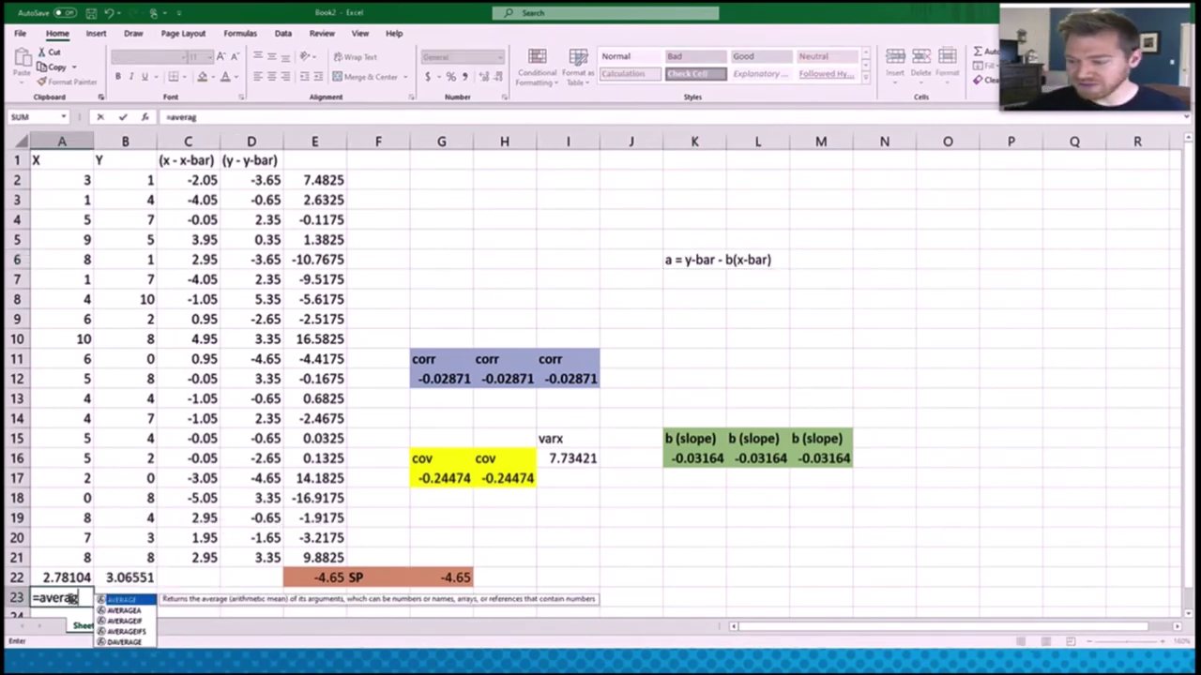
text(e(a2:a21)
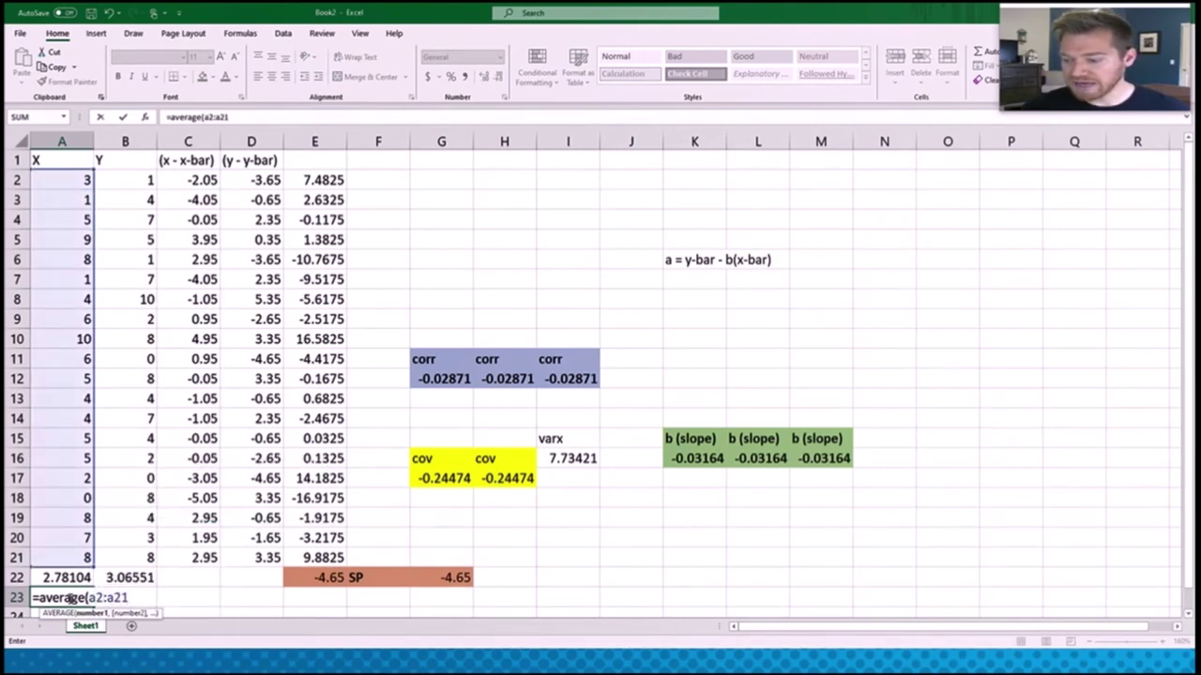
key(Return)
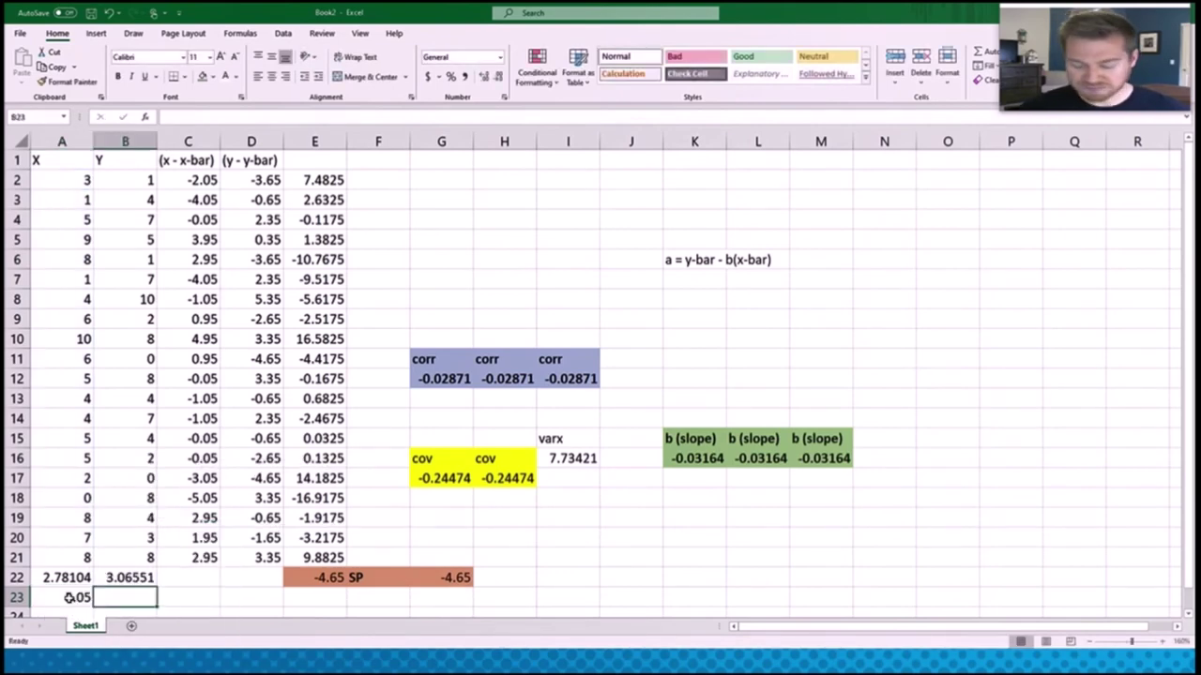
click(73, 599)
drag(94, 607, 155, 602)
click(163, 598)
click(73, 598)
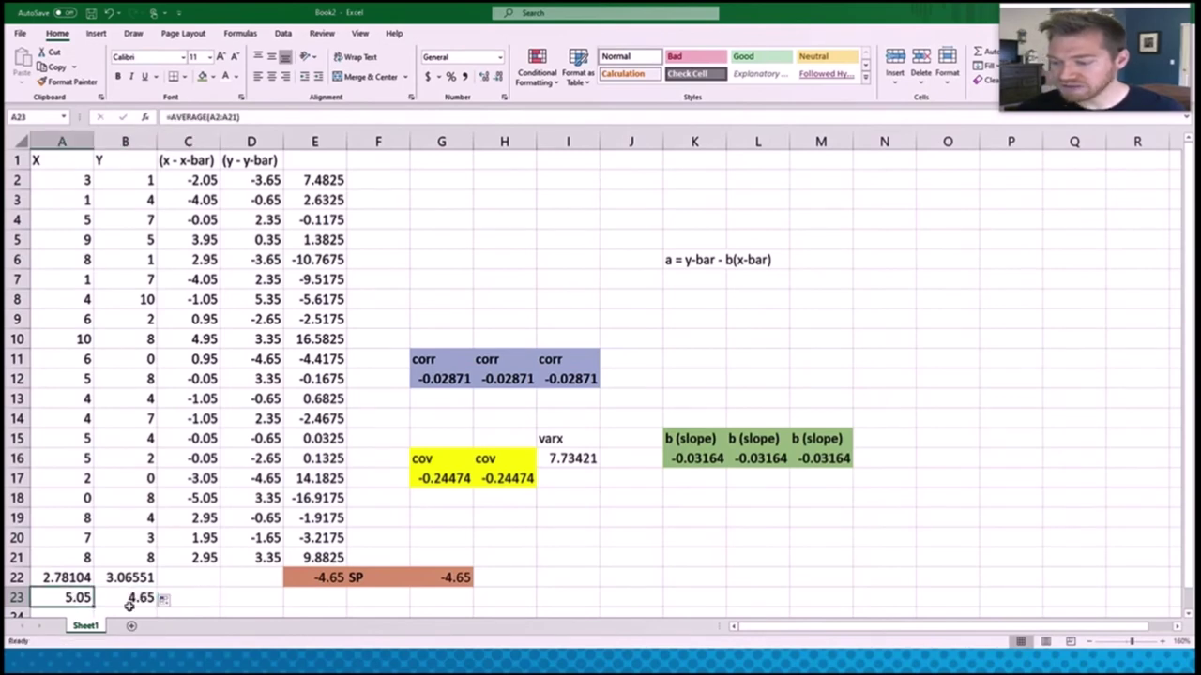
click(132, 598)
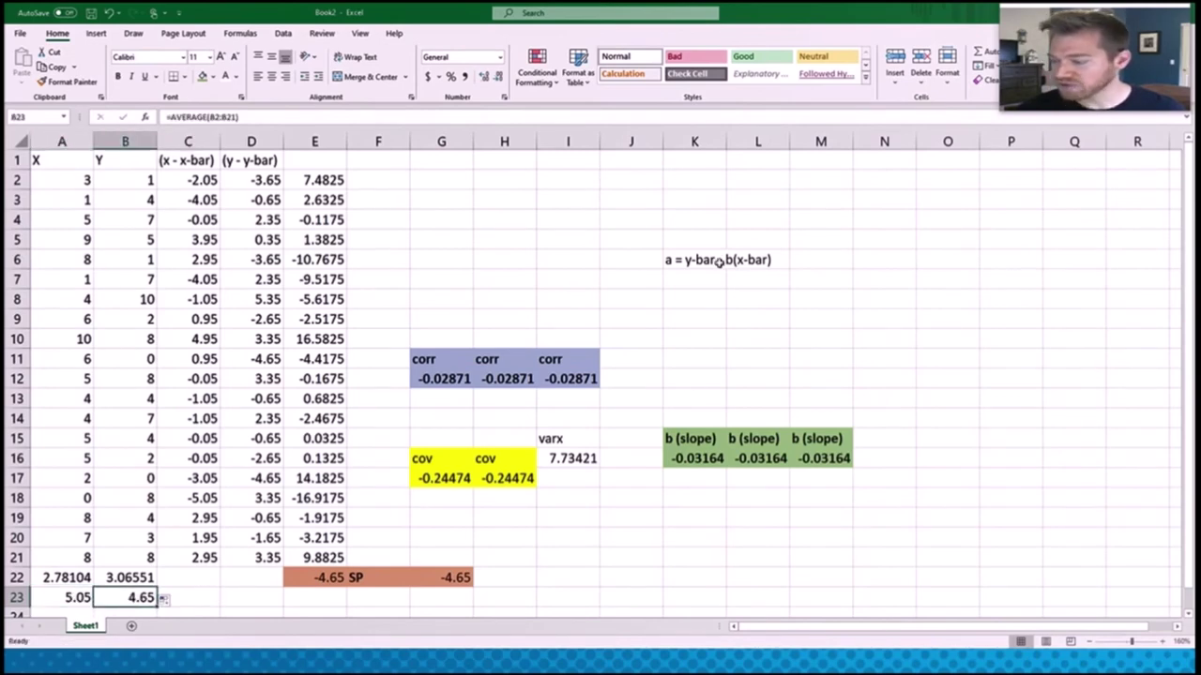
Step: Write the intercept formula with its numbers substituted, a = 4.65 - (-.03164)*5.05, as text in cell K8
click(704, 297)
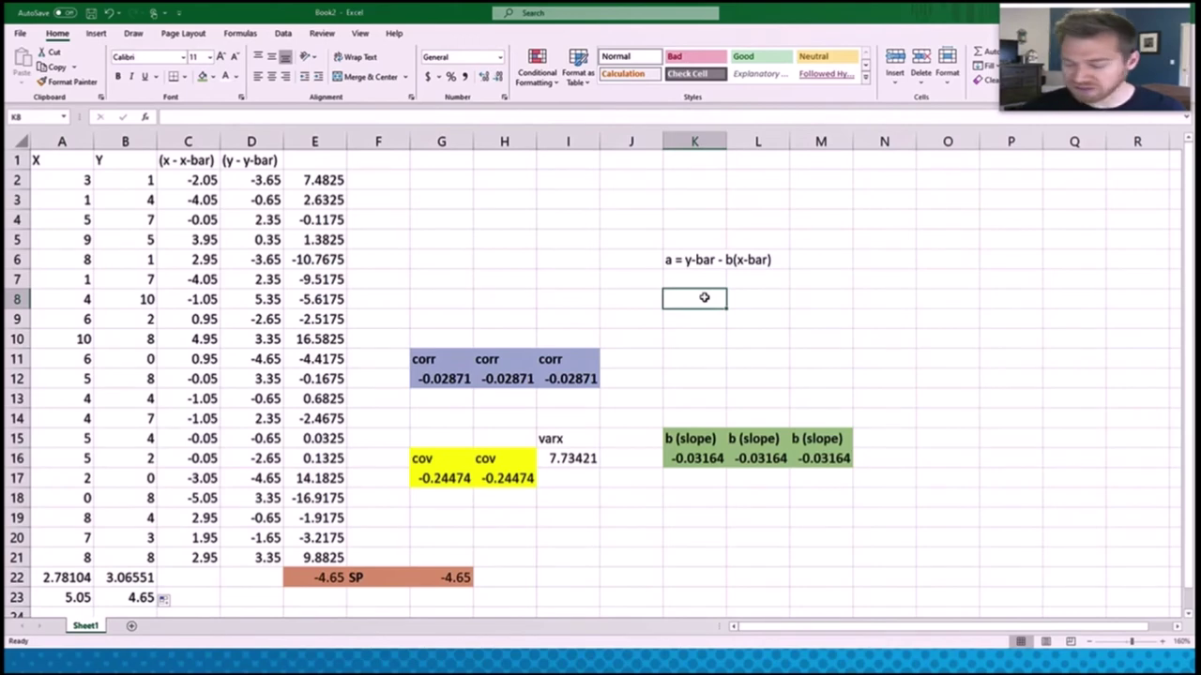
text(a =)
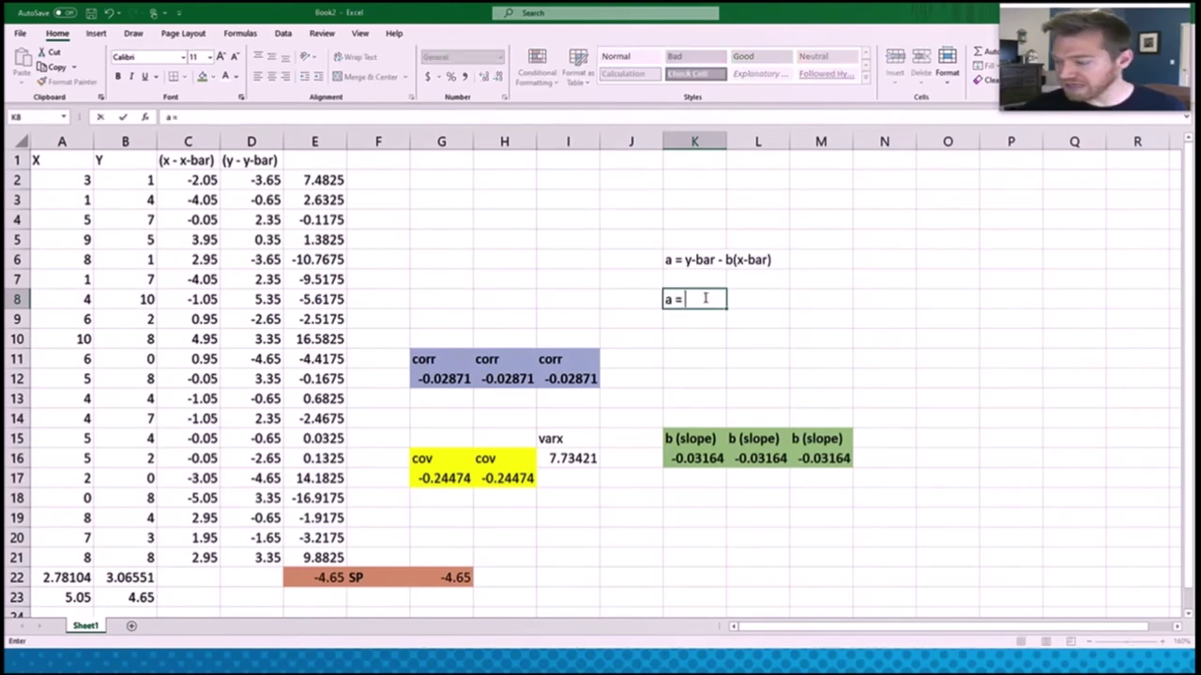
text( 4.65)
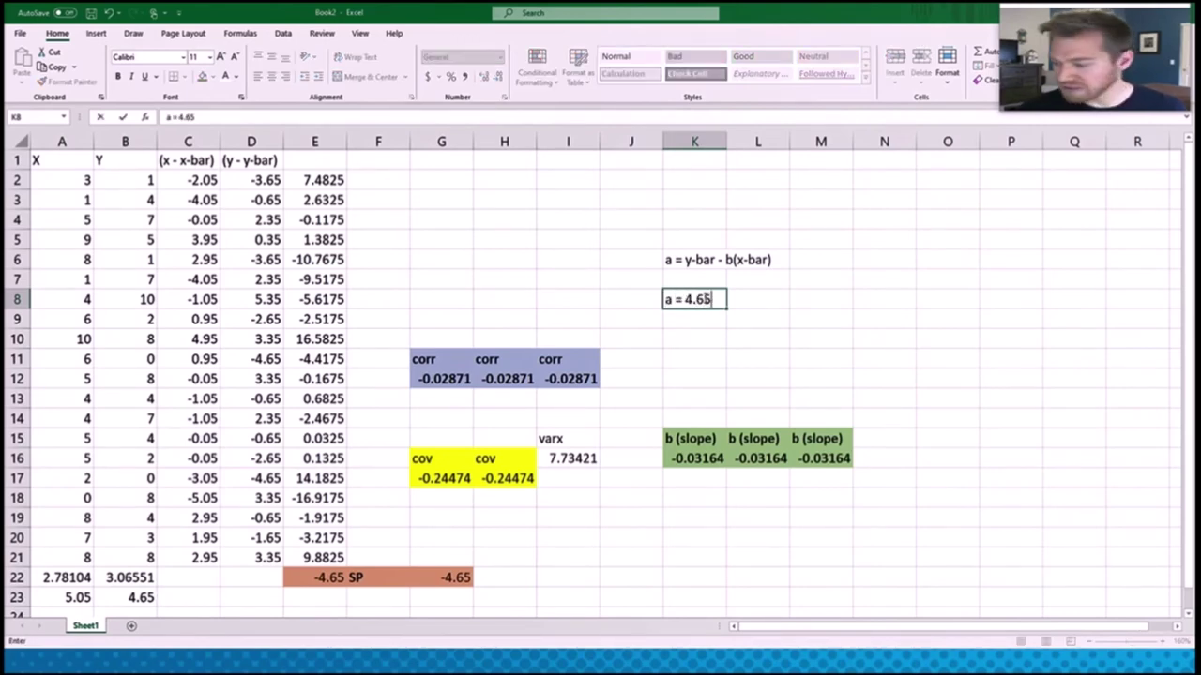
text( - ()
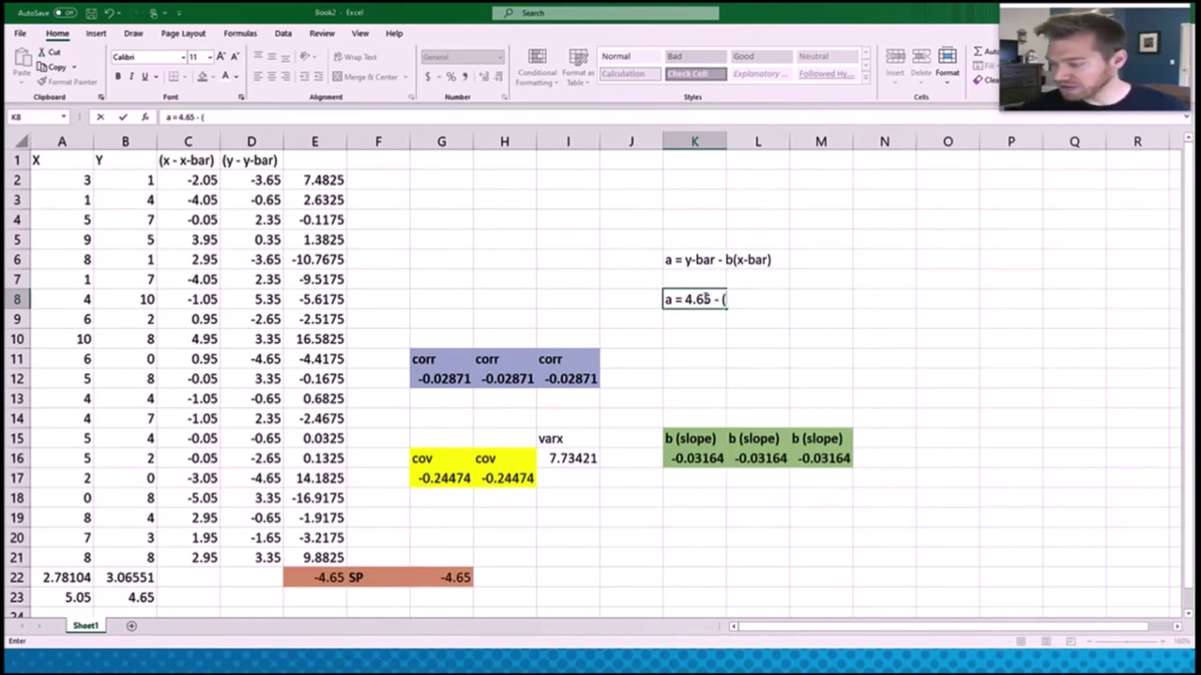
text(-)
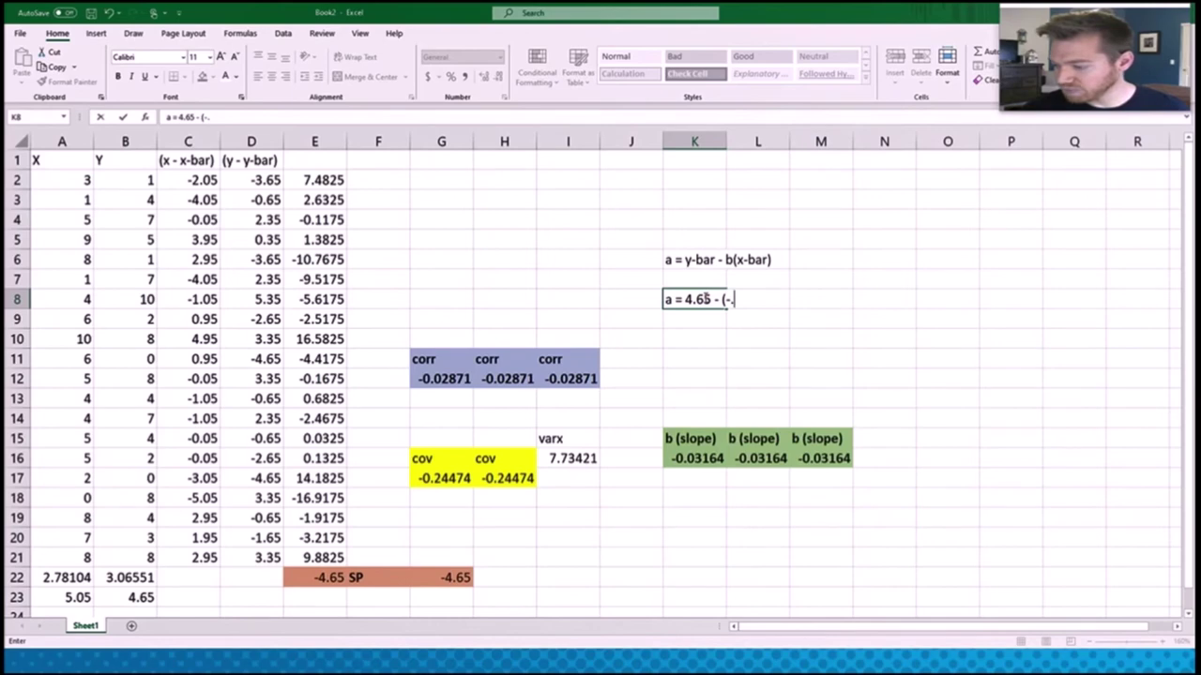
text(.0316)
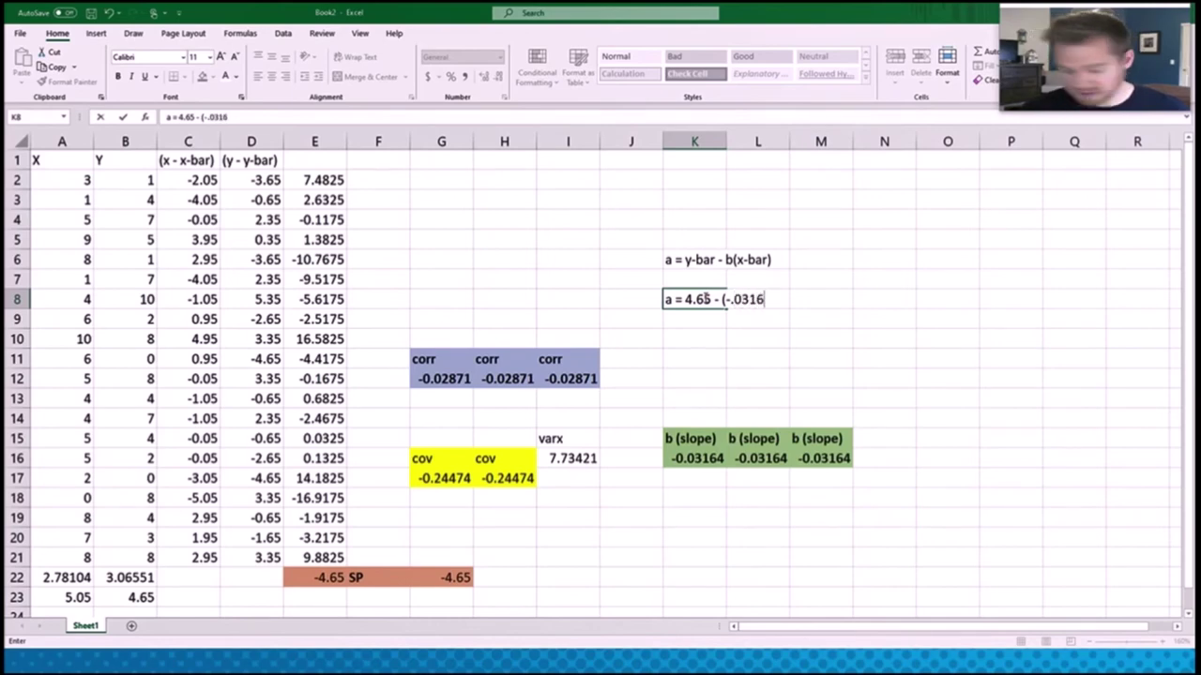
text(4)*)
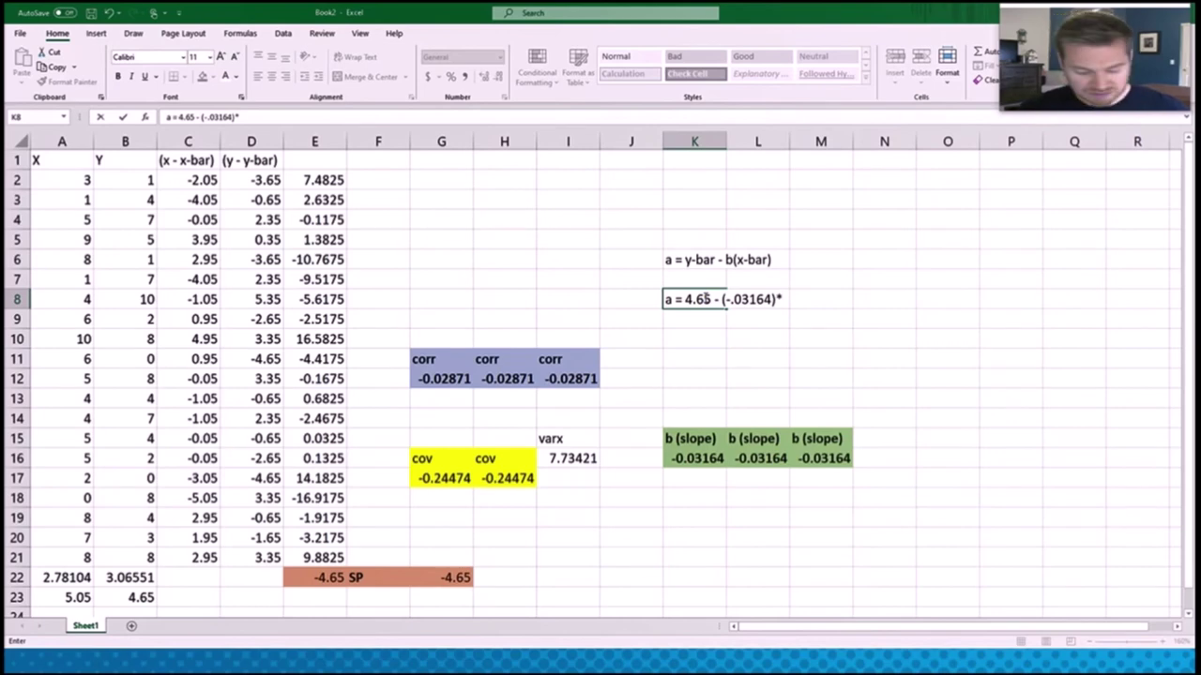
text(5.05)
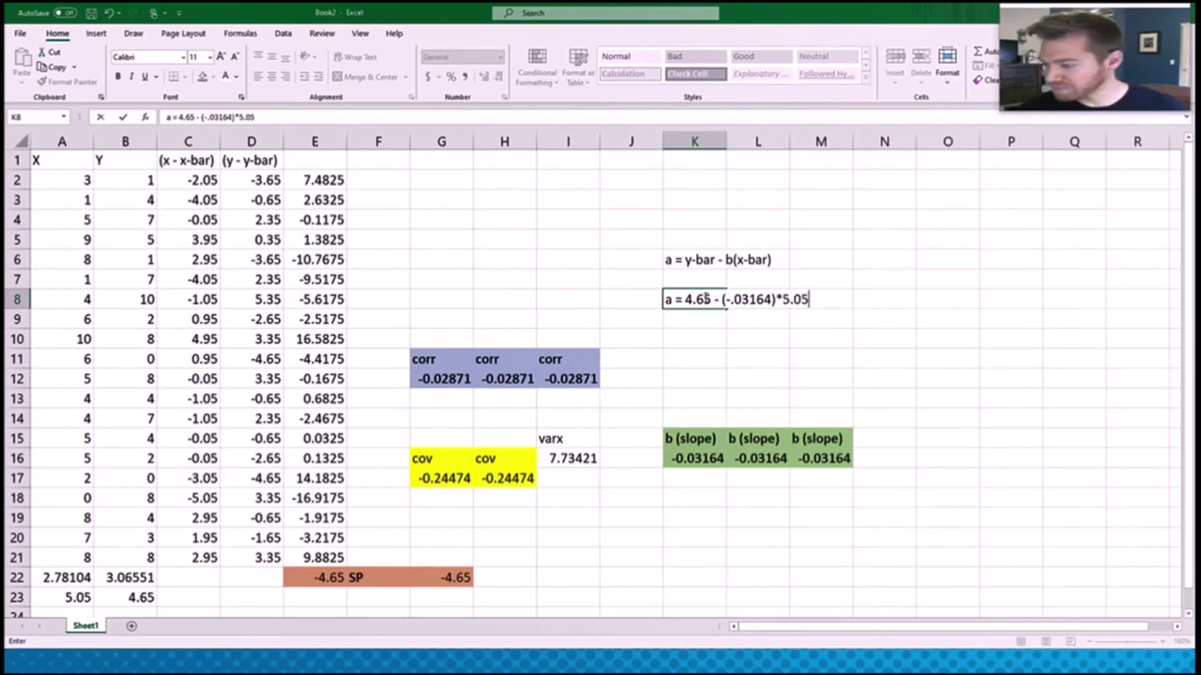
key(Tab)
click(710, 339)
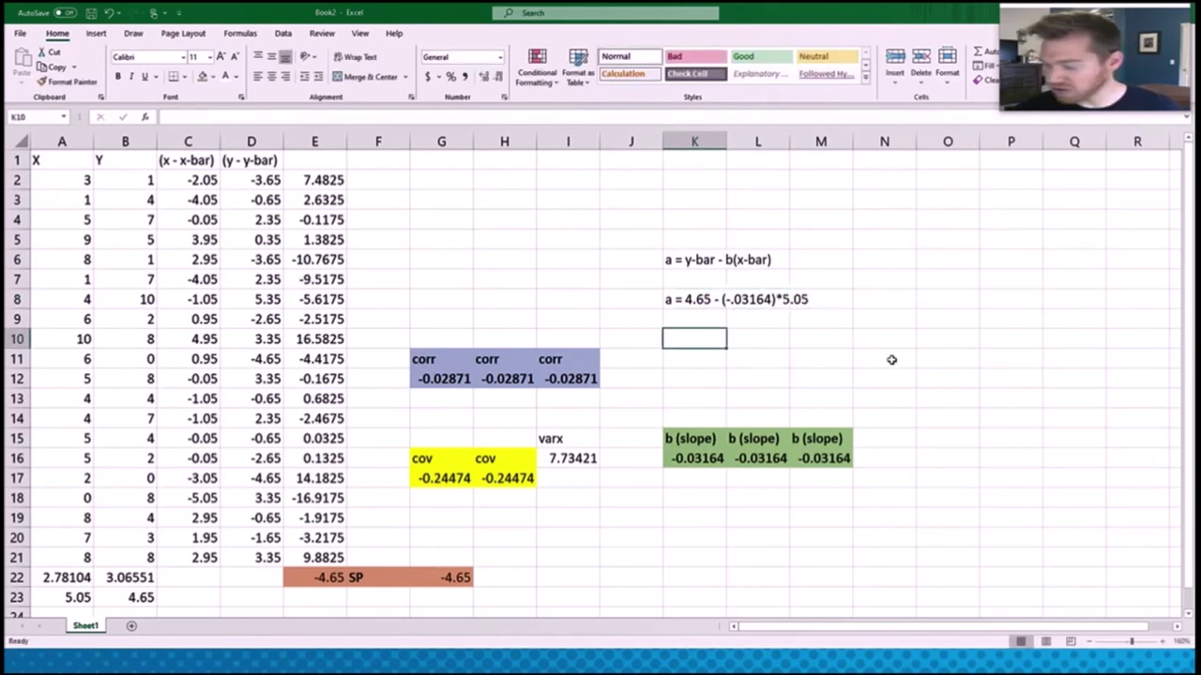
Step: Calculate the intercept in cell K10 with the formula =B23-K16*A23
text(=)
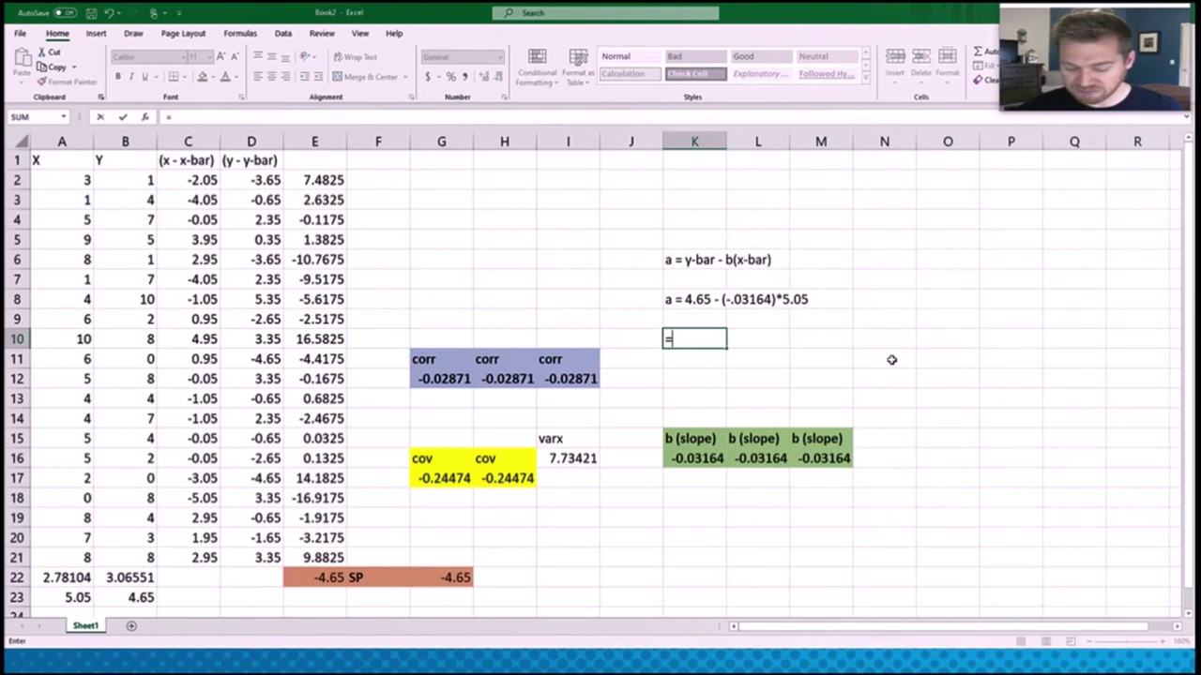
click(131, 596)
text(-)
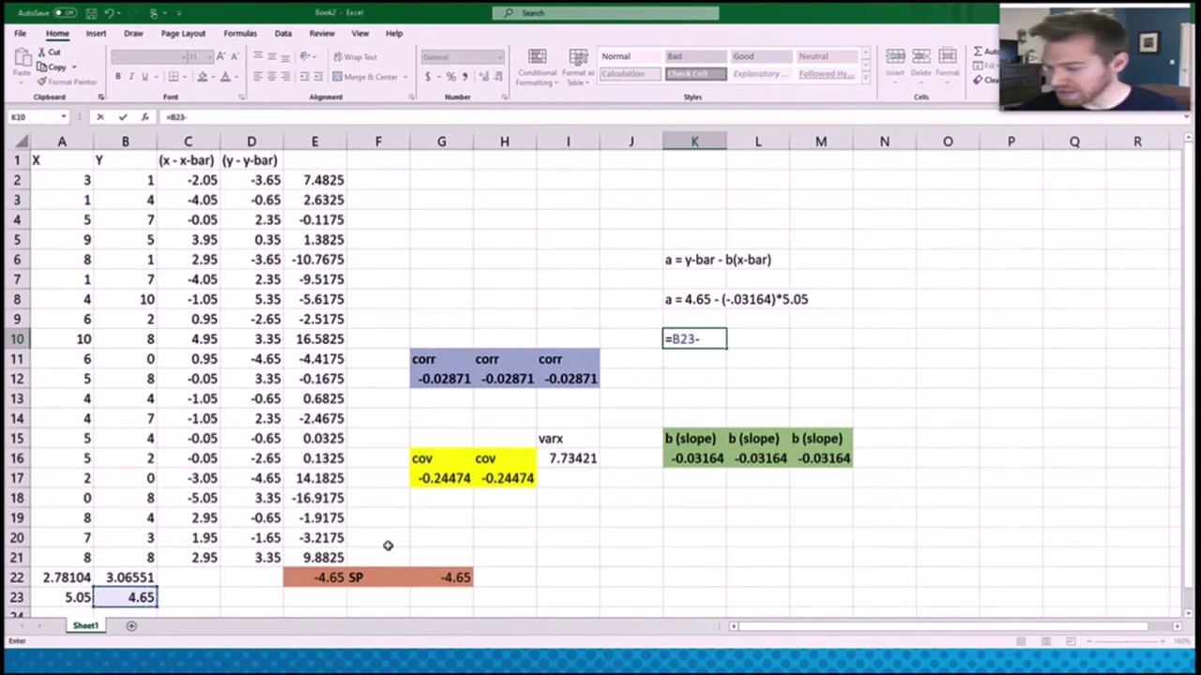
click(674, 458)
text(*)
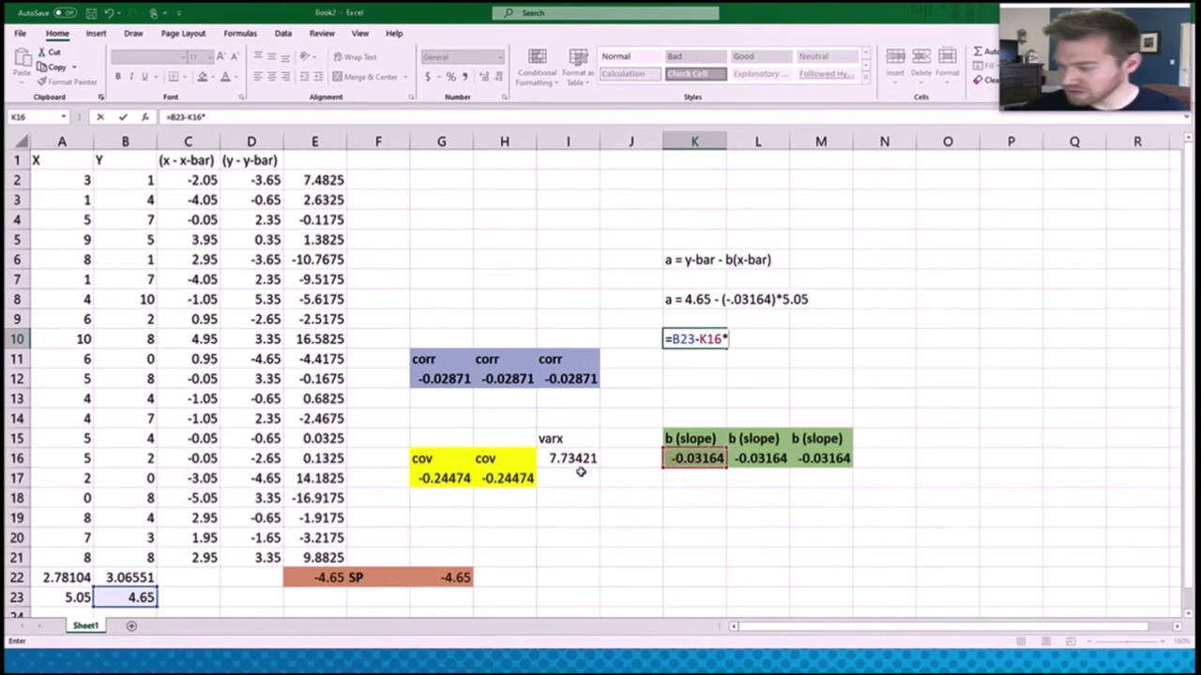
click(80, 595)
key(Return)
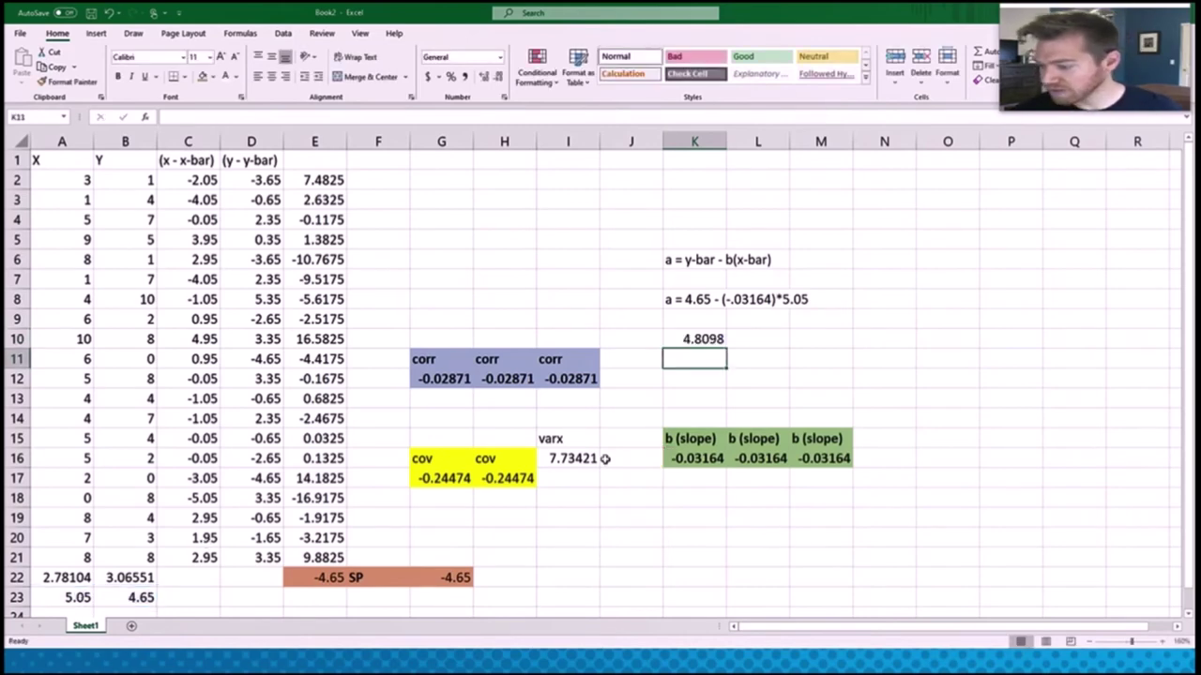
Step: Label the intercept result as "a (intercept)" in cell L10 and make K10:L10 bold
click(728, 338)
click(731, 339)
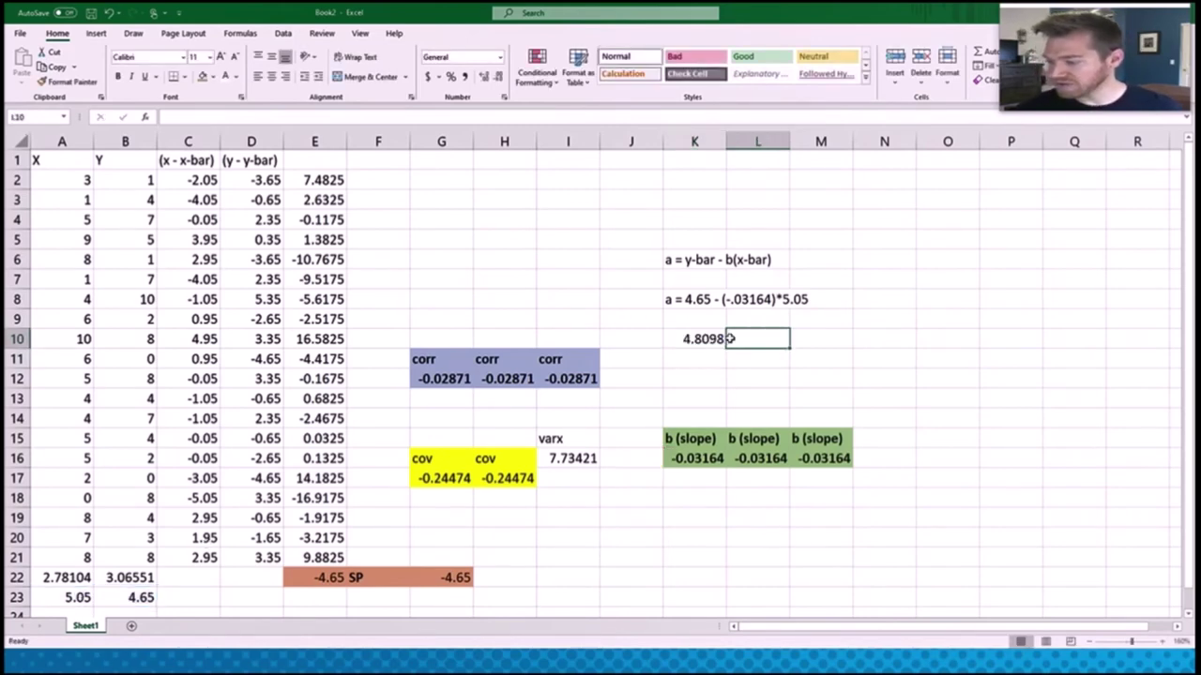
text(a (intercept))
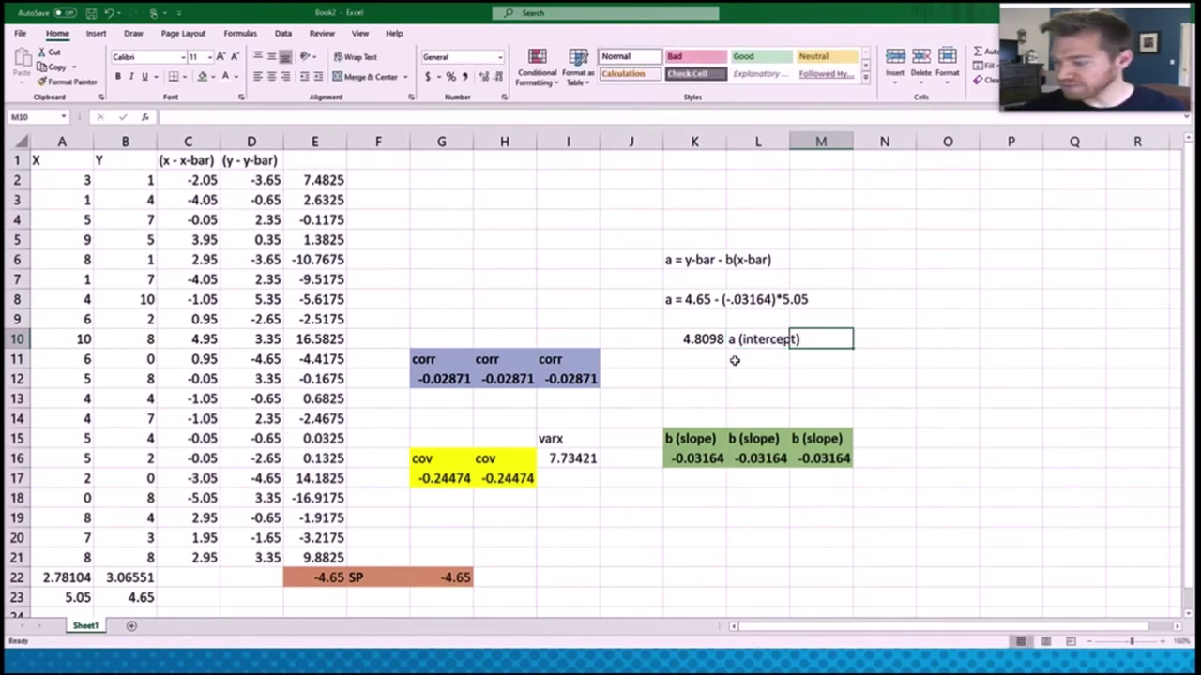
drag(718, 334, 755, 338)
key(ctrl+b)
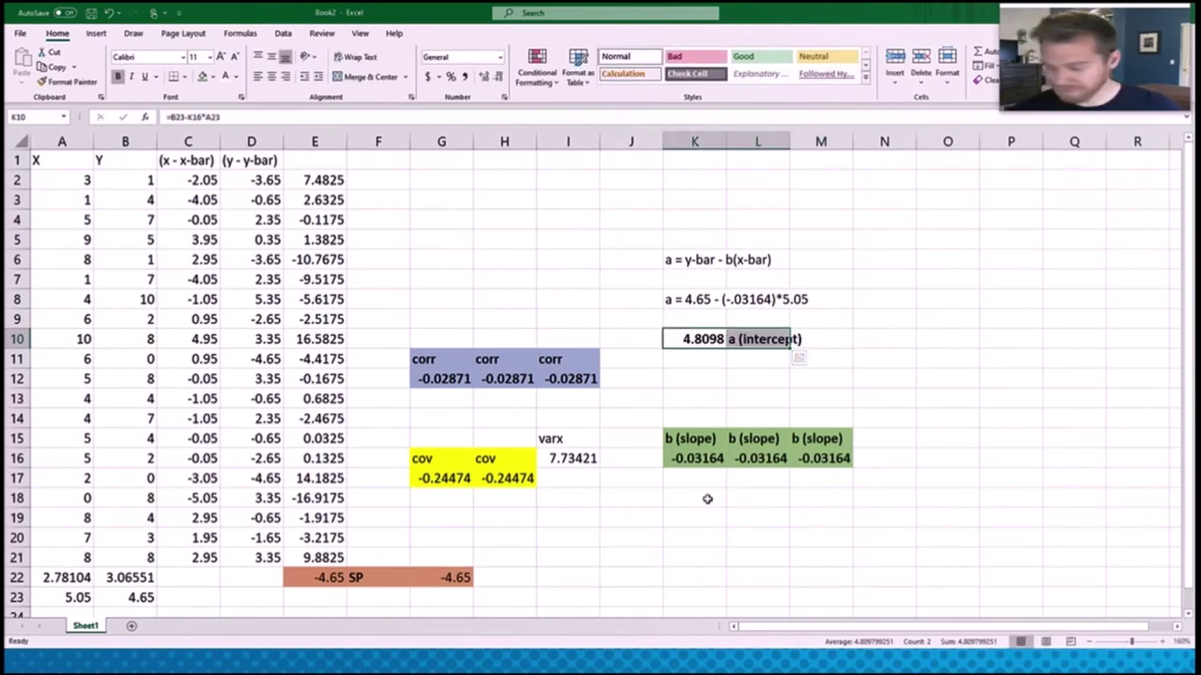
click(699, 524)
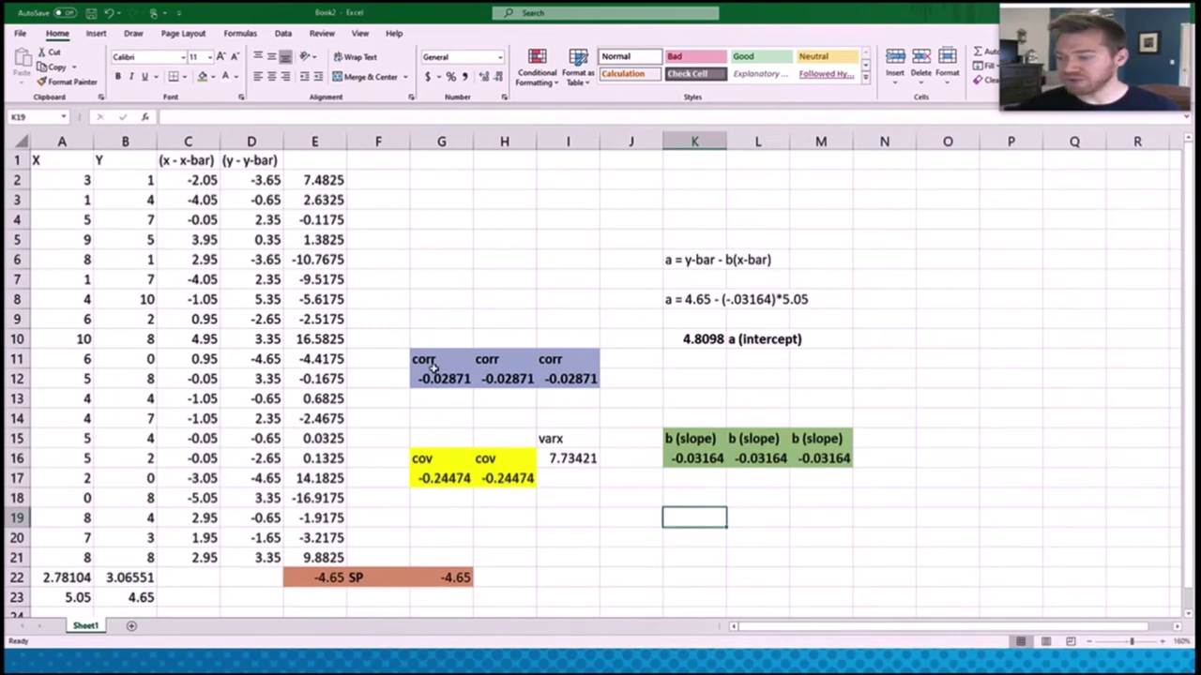
Step: Write the regression equation as text in both forms: Y = a + bx in cell G3 and Y = bx + a in G4
click(443, 212)
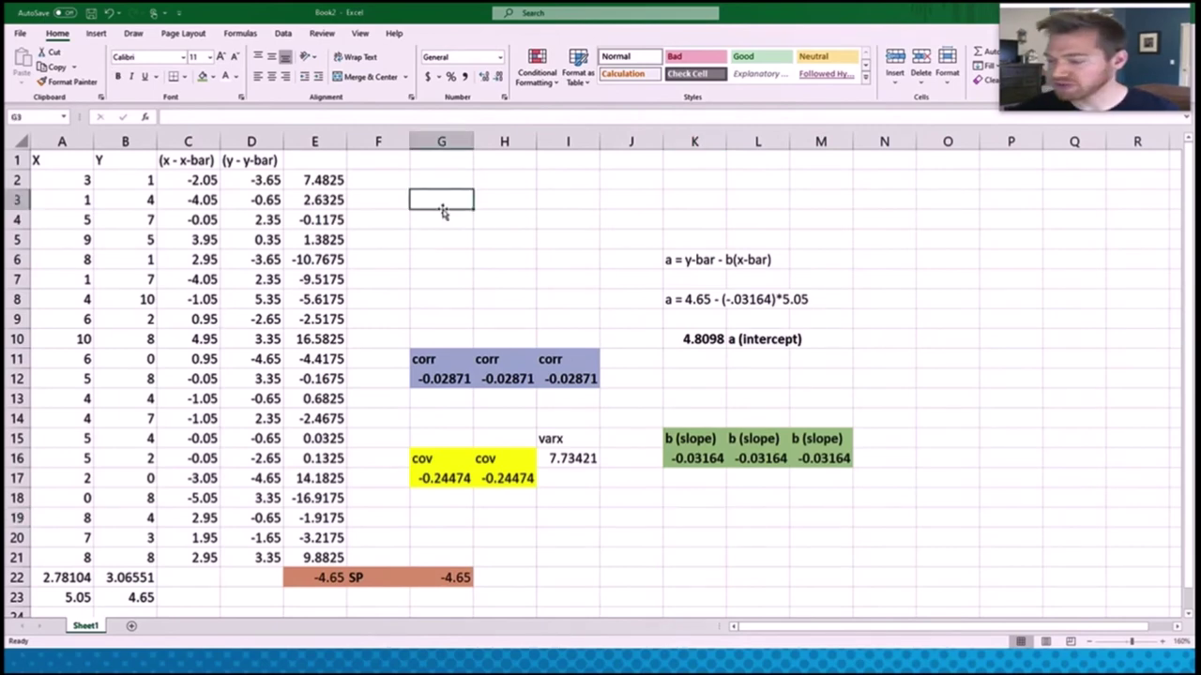
text(Y = a + bx)
key(Return)
text(Y = bx + 1)
key(Return)
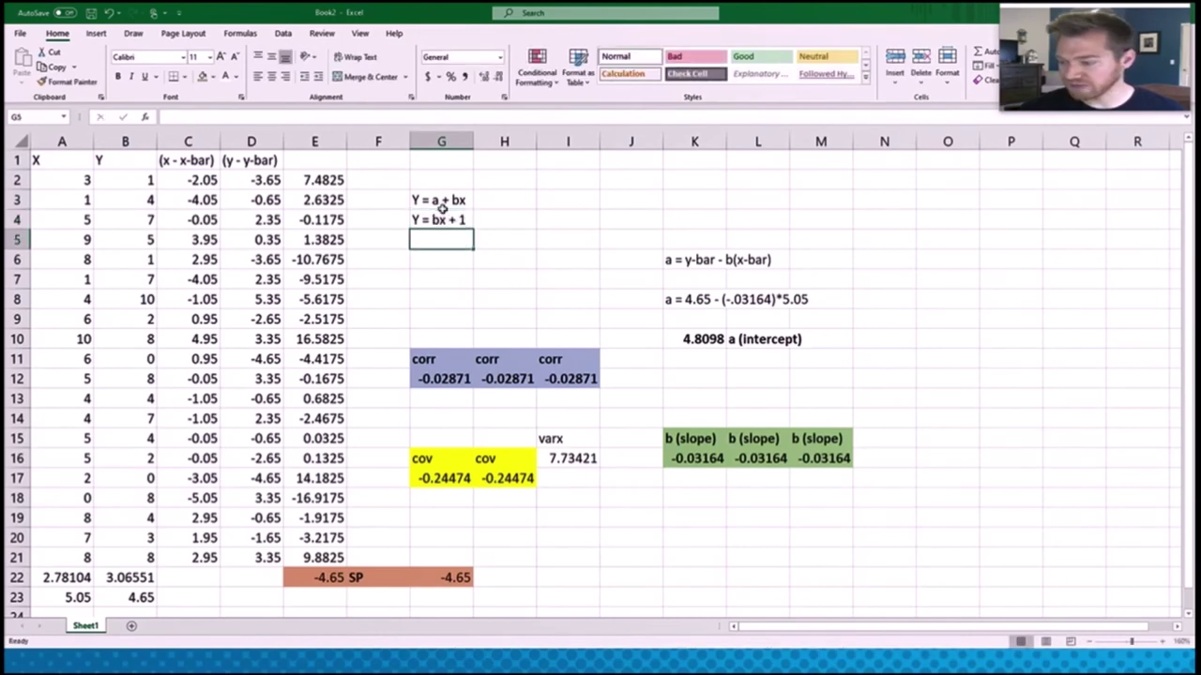
click(441, 218)
click(433, 116)
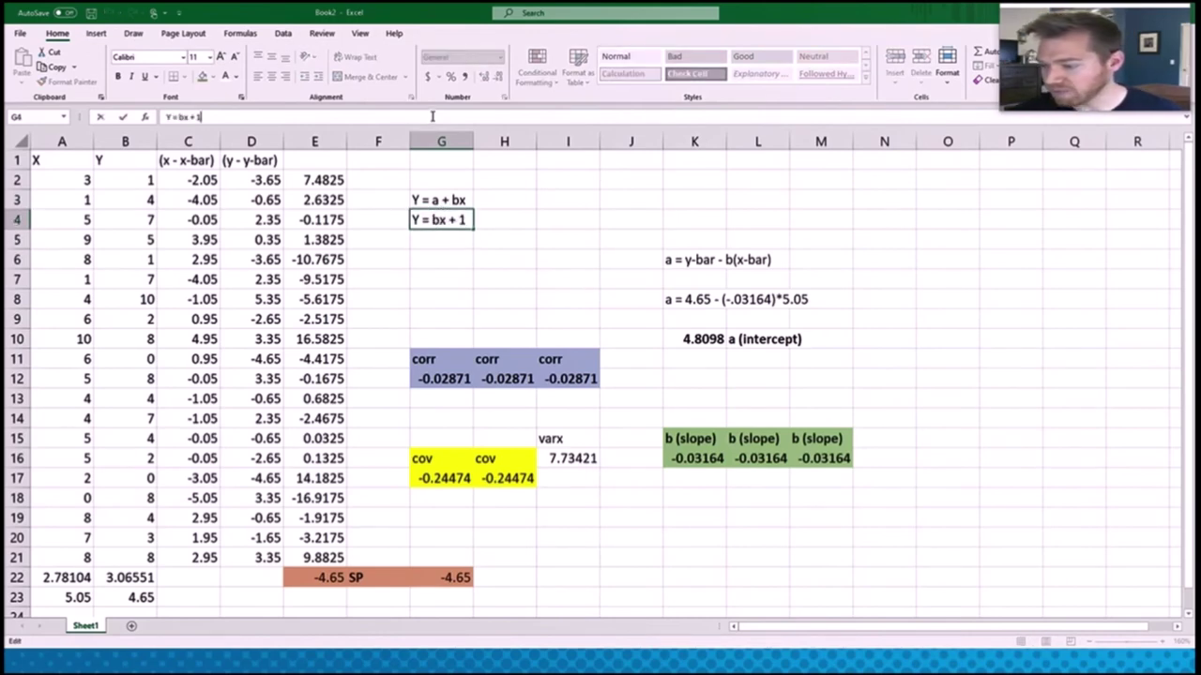
key(BackSpace)
text(a)
key(Return)
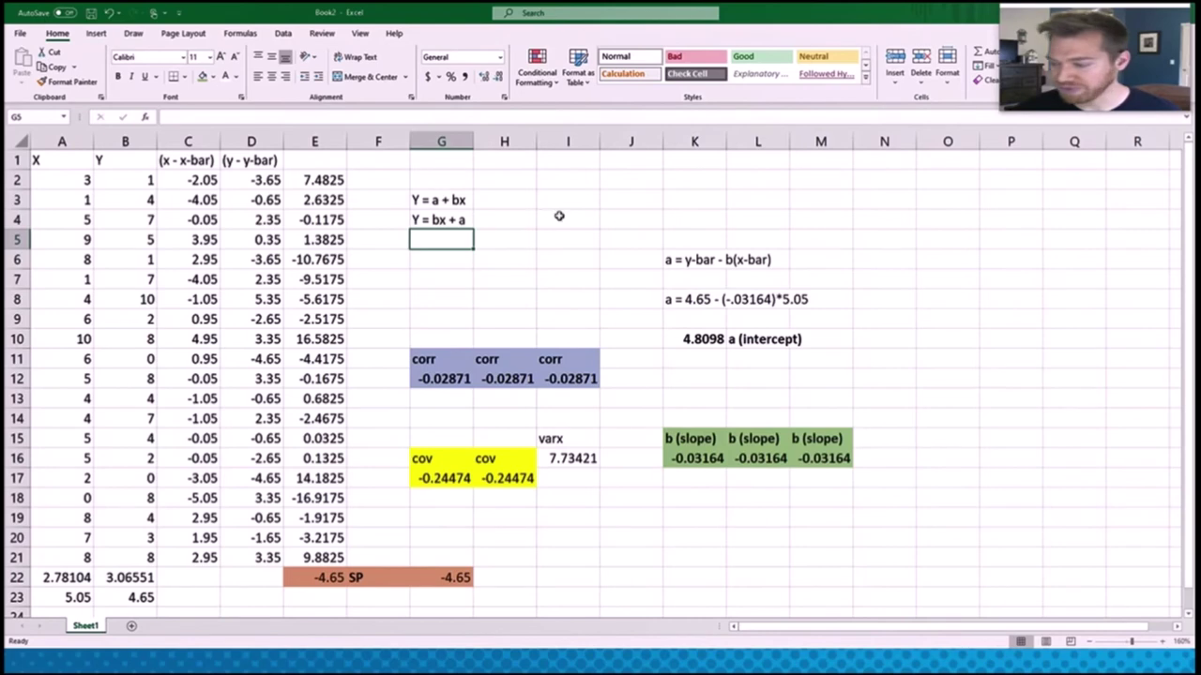
Step: Add the heading REGRESSION in cell G2 above the two equation forms
click(434, 185)
text(REGRESSION)
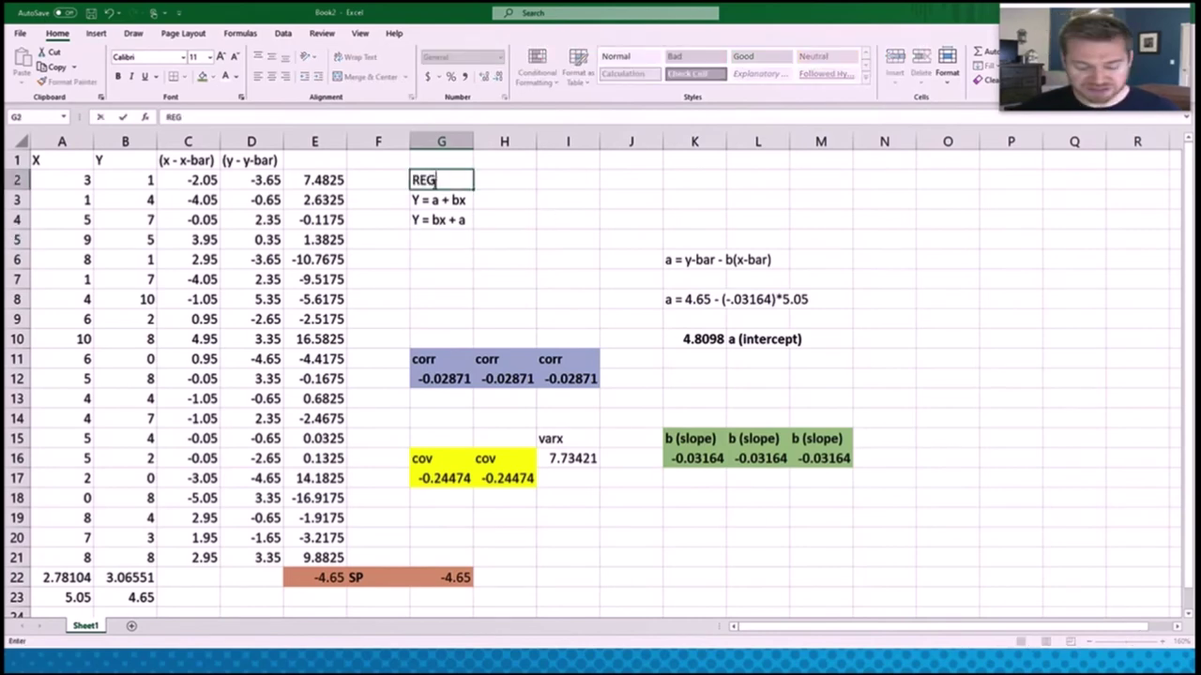
key(Tab)
Step: Write the regression equation with its numbers substituted, Y = 4.8098 + (-.03164)X, as text in cell I3
click(564, 179)
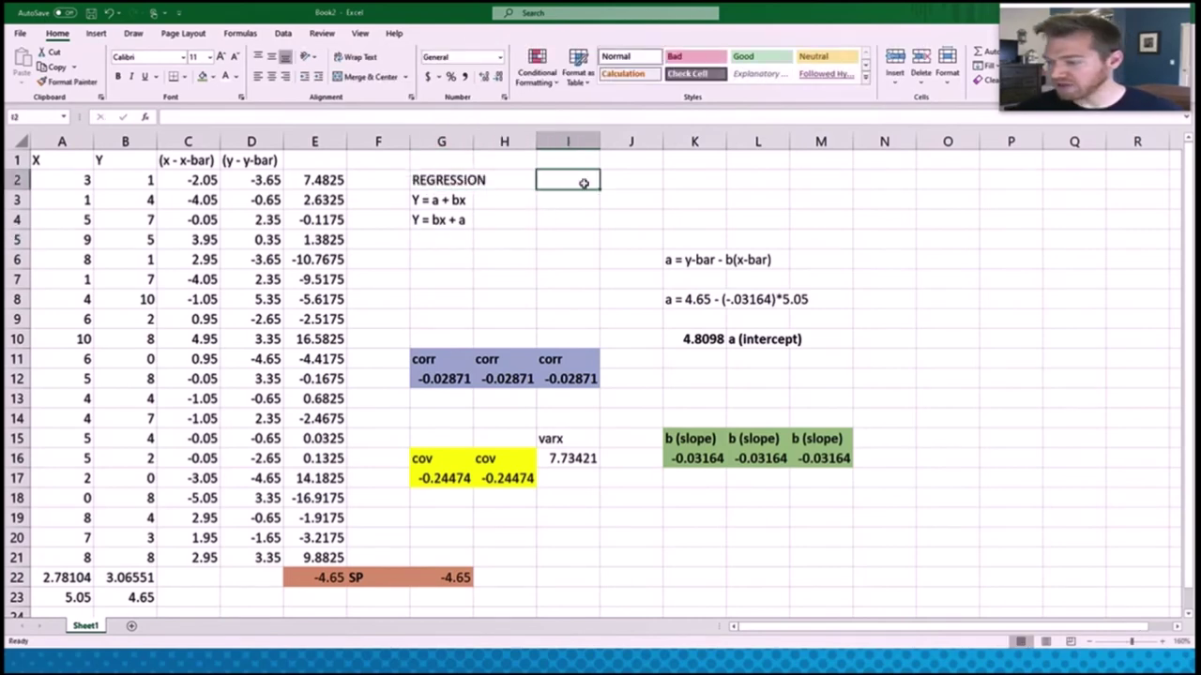
key(Down)
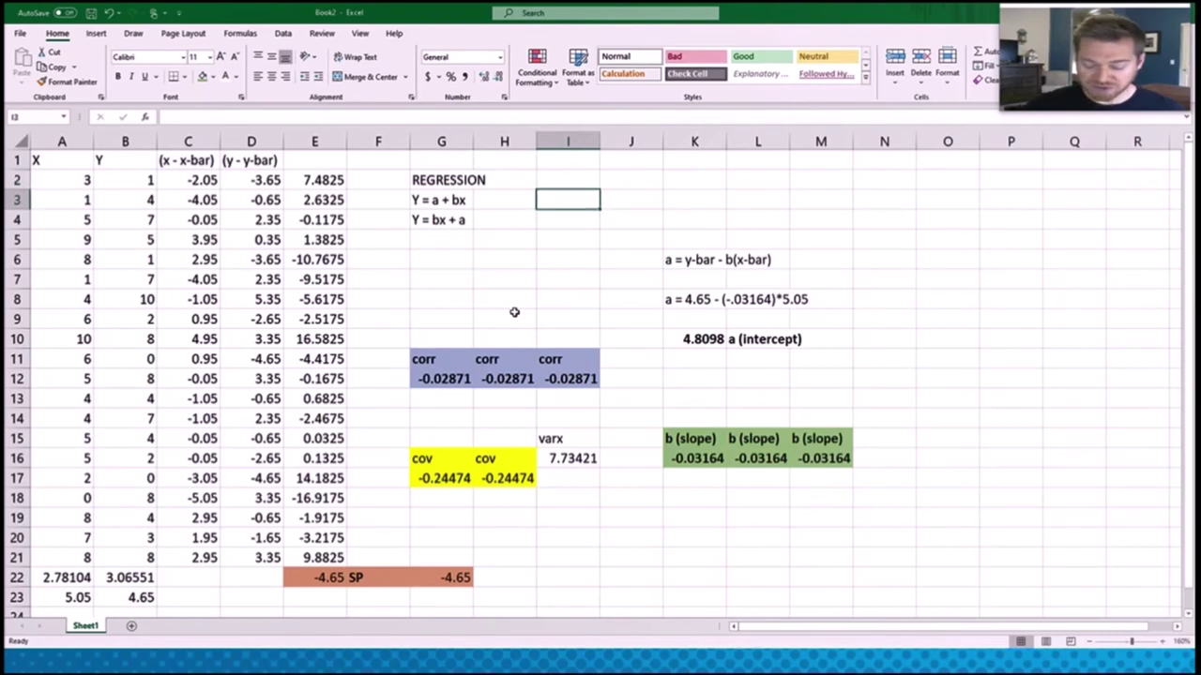
text(y)
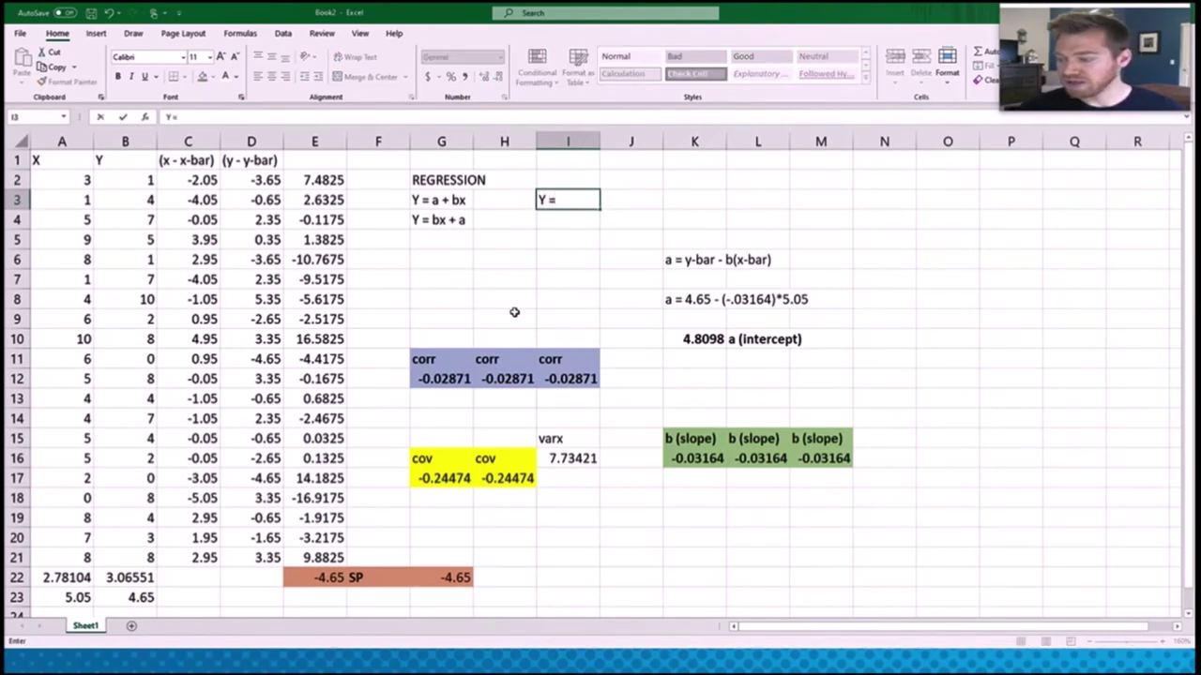
text(= )
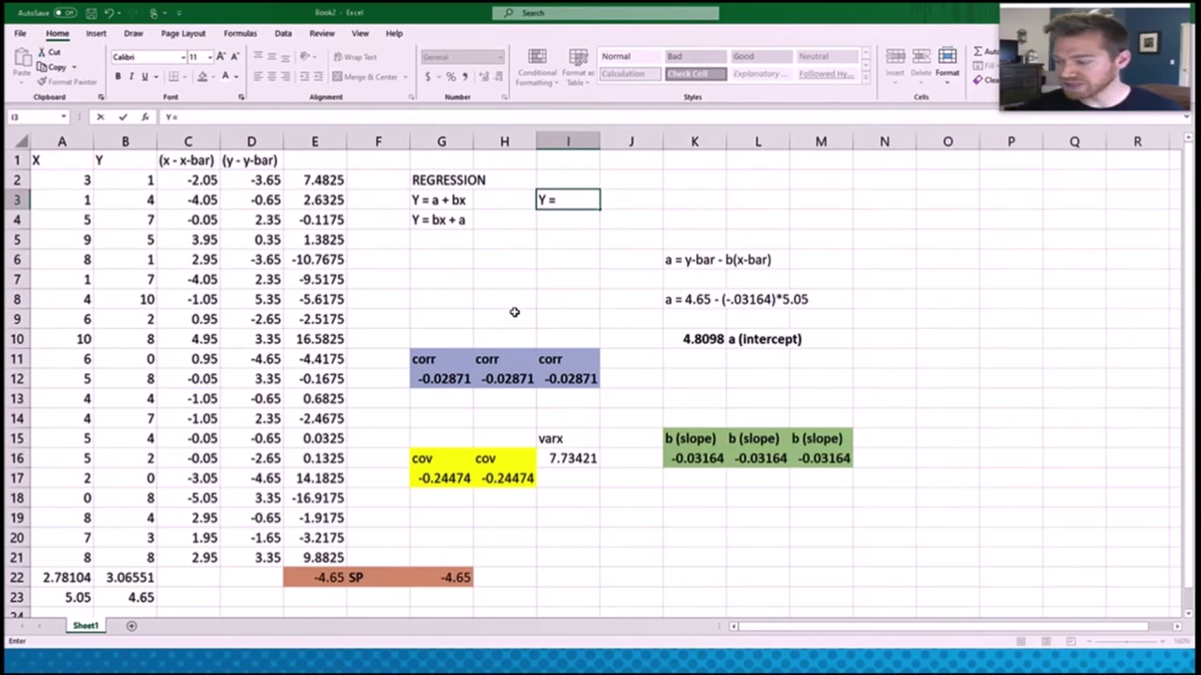
text(4.80)
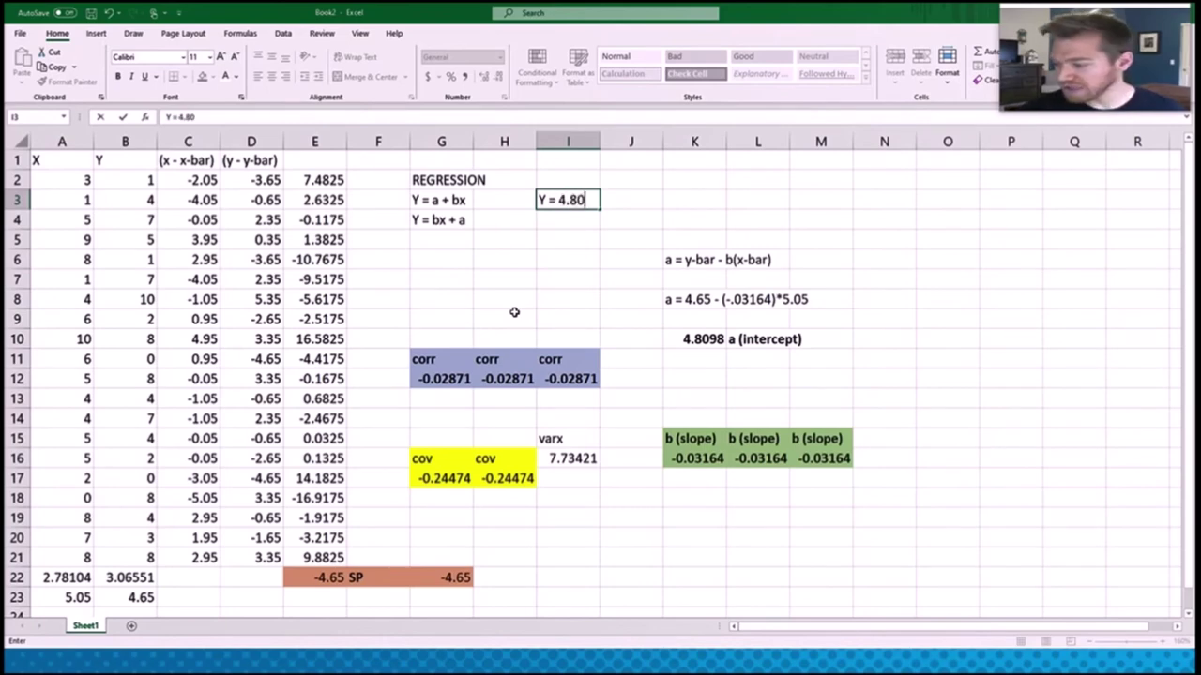
text(98)
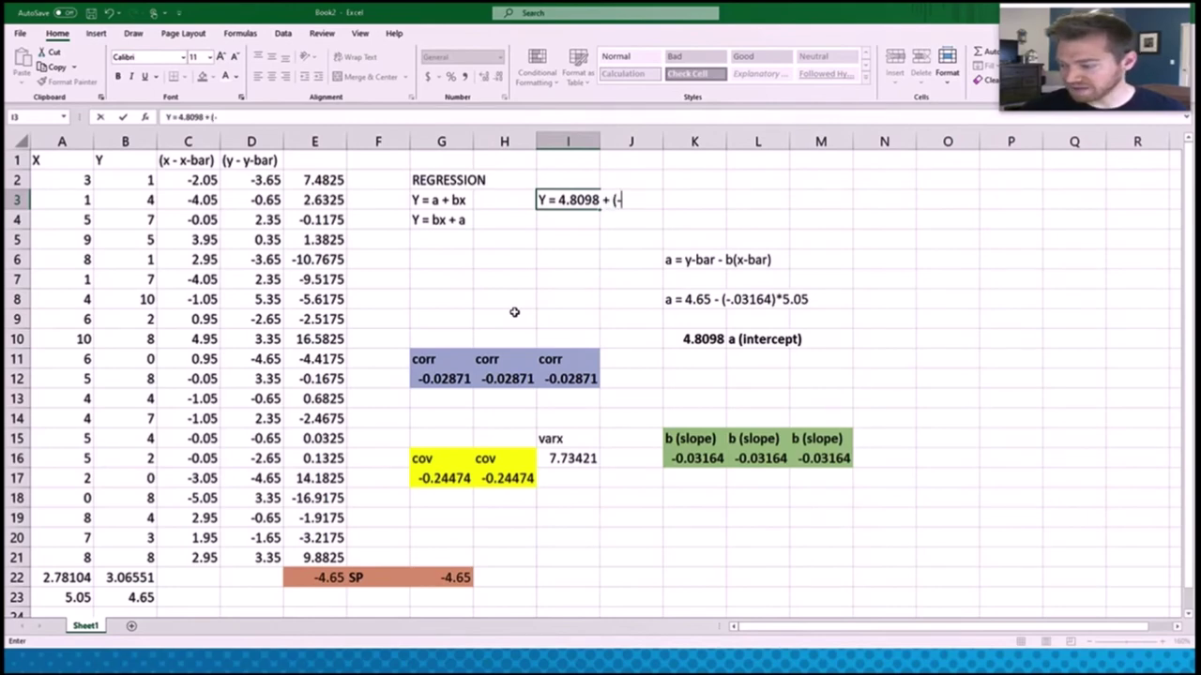
text(+ (-.03164)X)
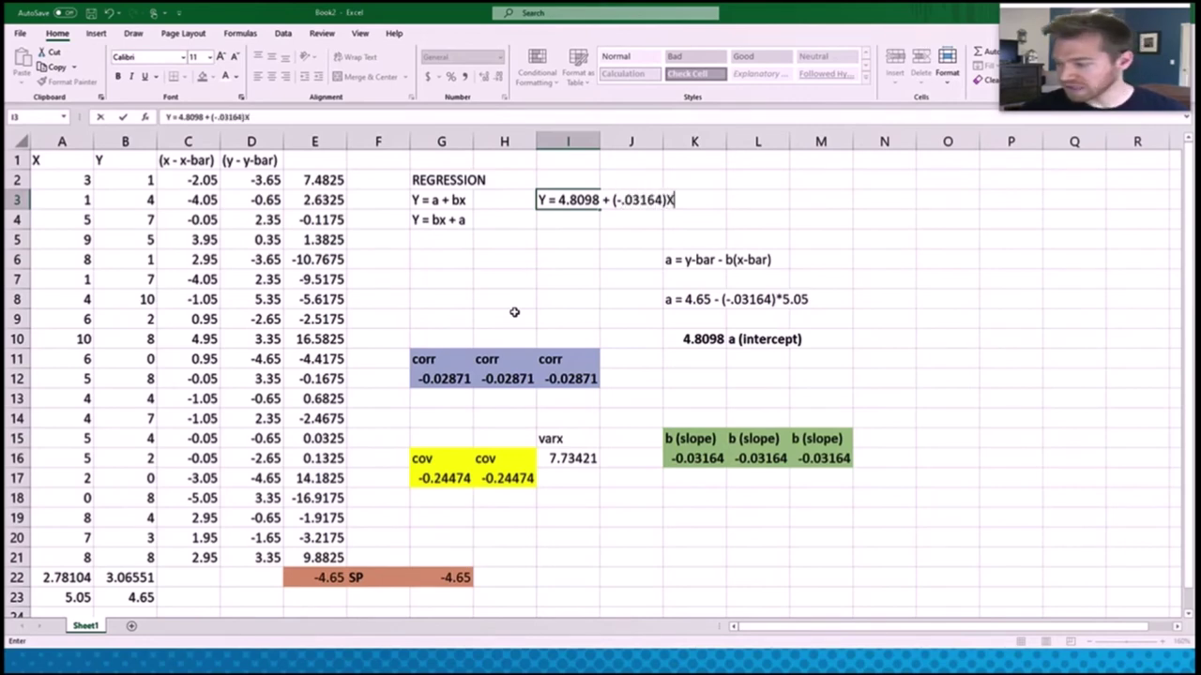
key(Return)
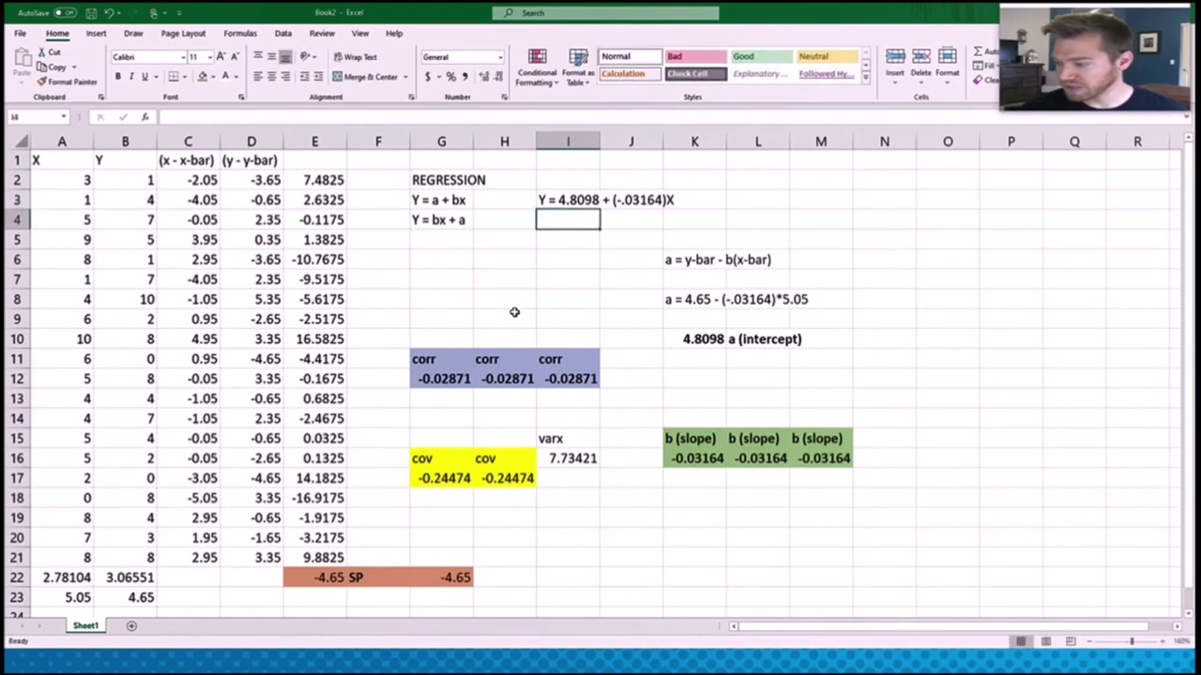
click(570, 195)
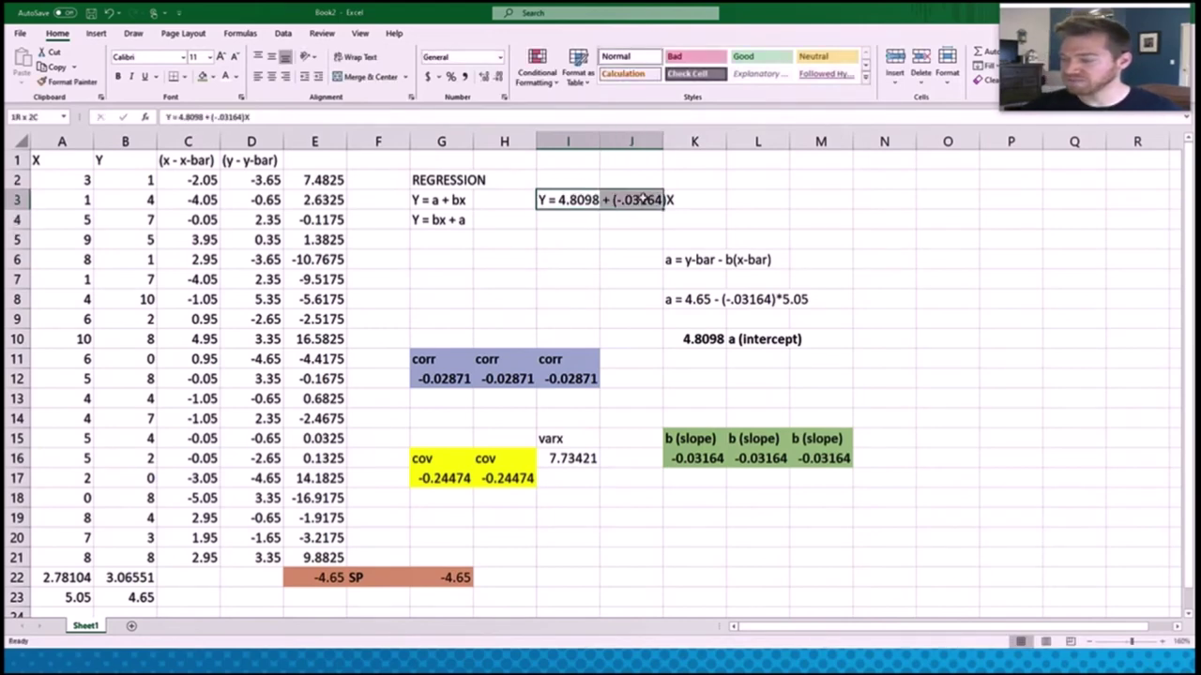
click(574, 220)
Step: Calculate the predicted Y for an X of 5 in cell I5 with the formula =K10+K16*5
click(568, 245)
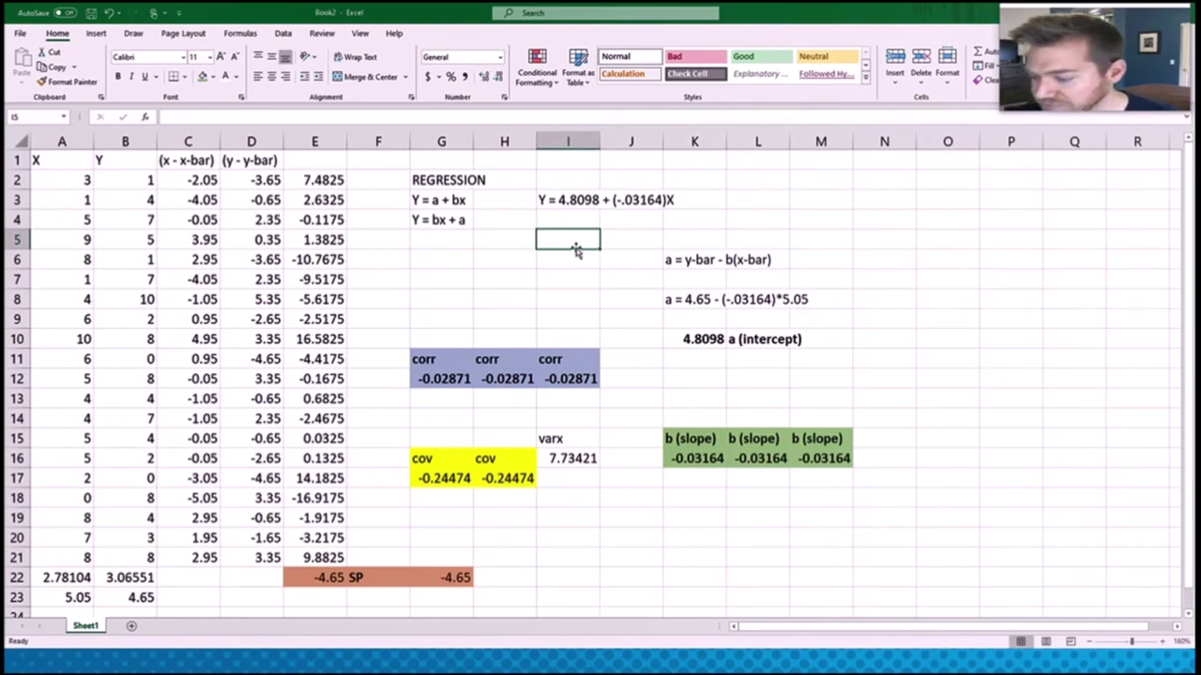
text(=)
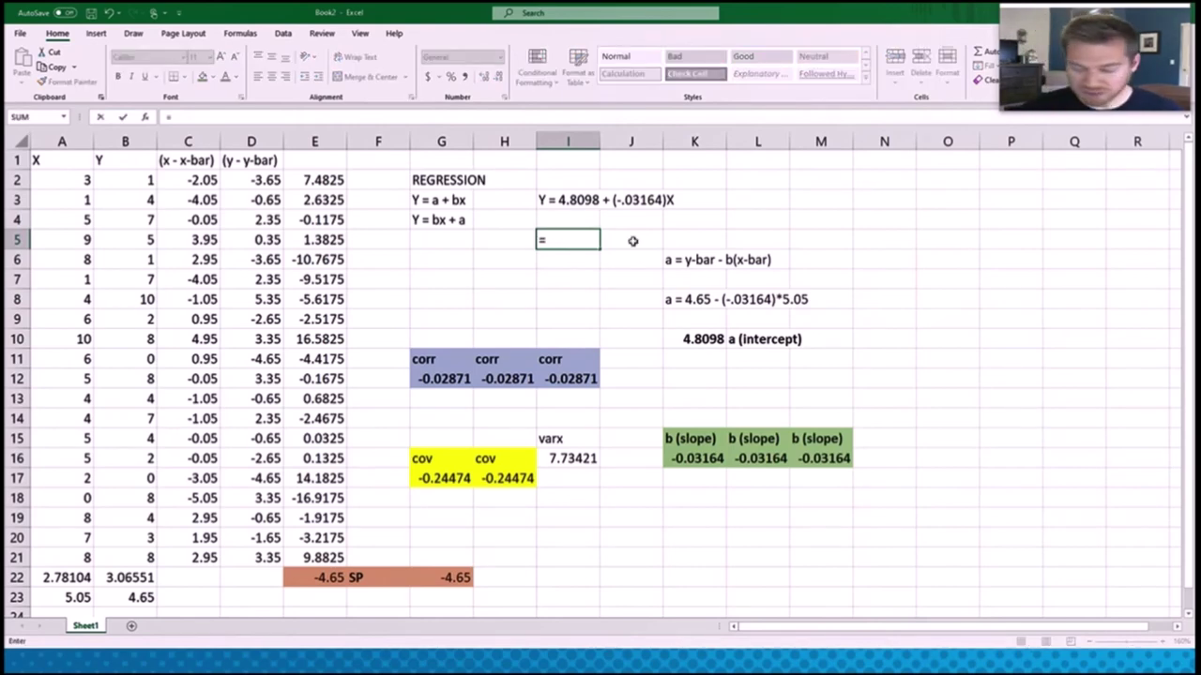
click(694, 339)
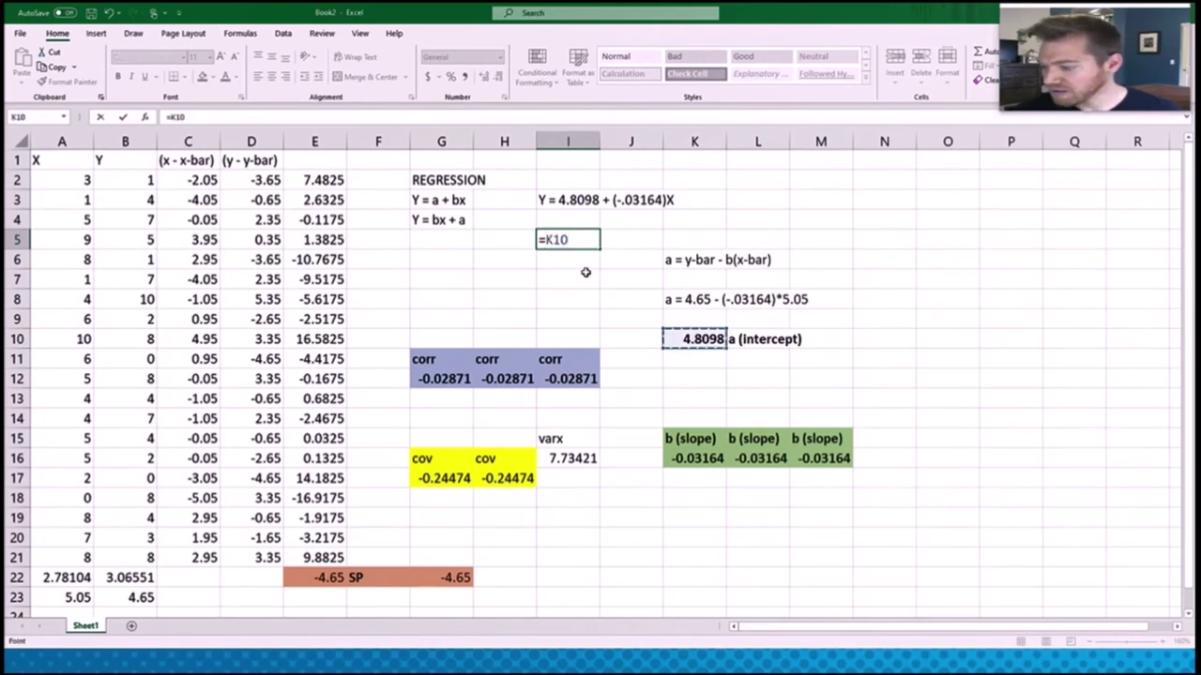
text(+)
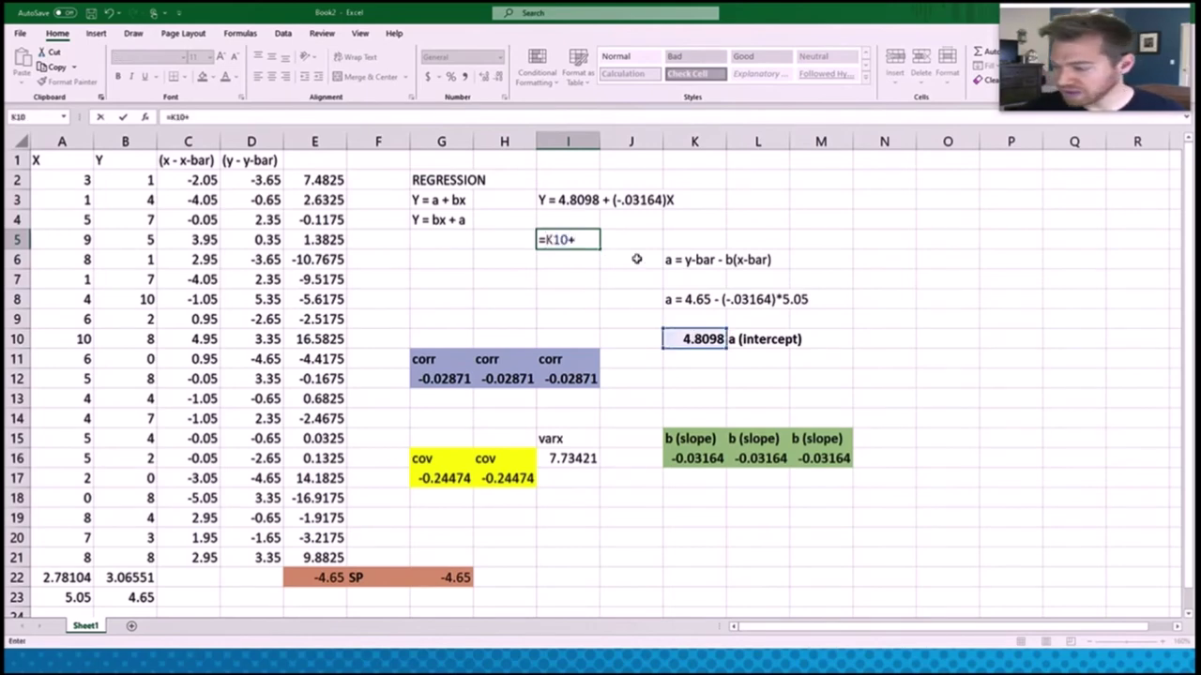
click(699, 459)
text((5))
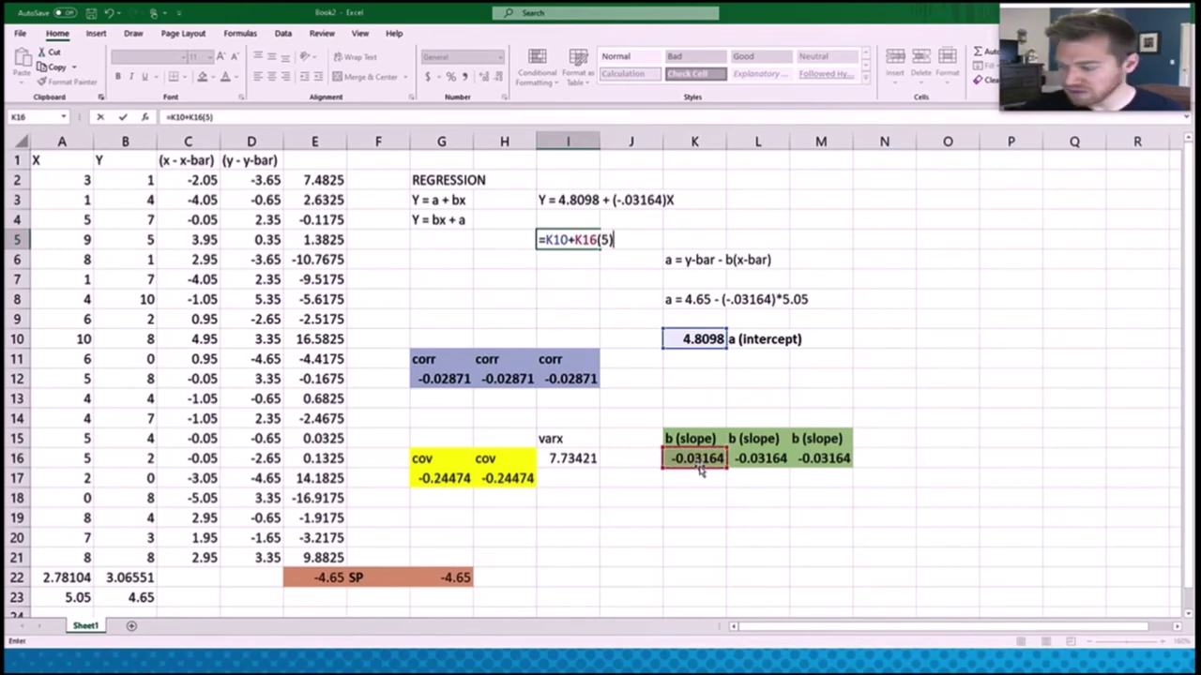
key(BackSpace)
key(BackSpace)
key(BackSpace)
text(*5)
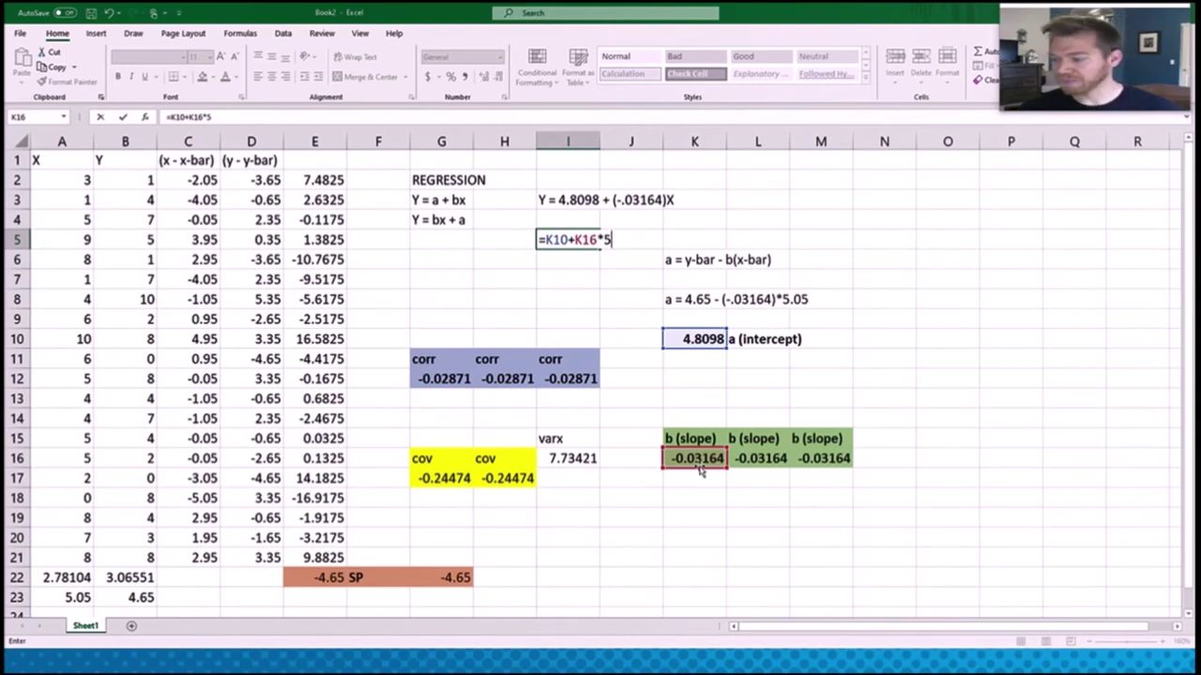
key(Return)
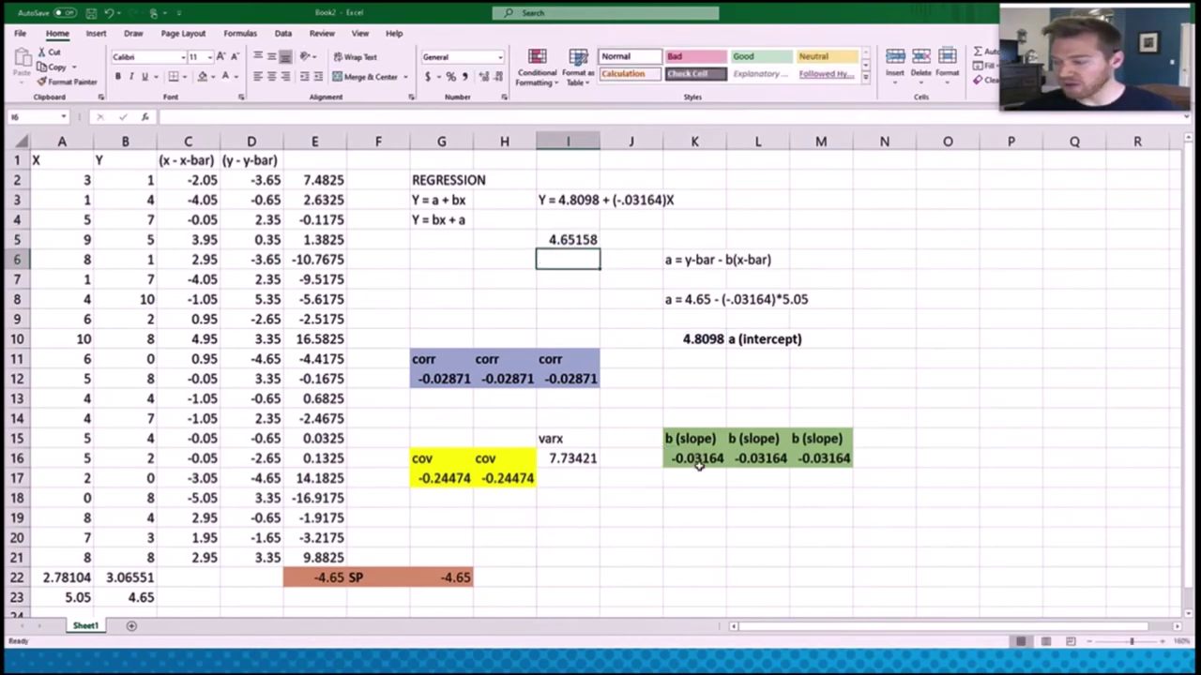
Step: Change the X value in the prediction formula in cell I5 to 12, making it =K10+K16*12
click(557, 238)
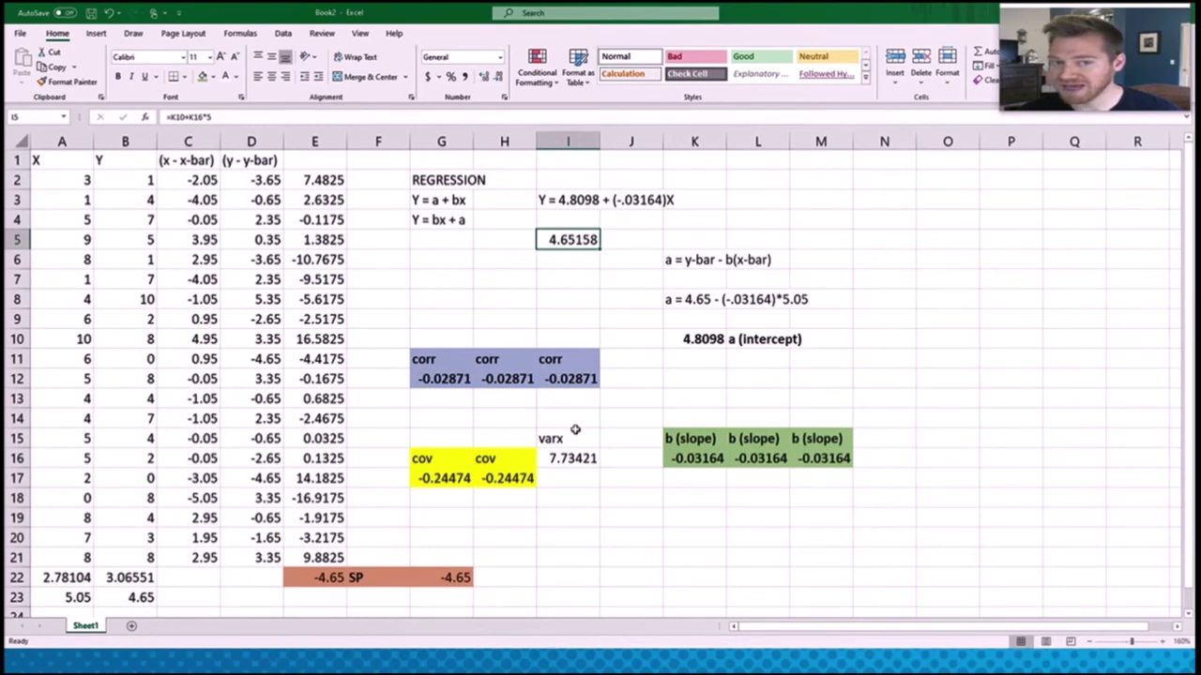
double_click(553, 239)
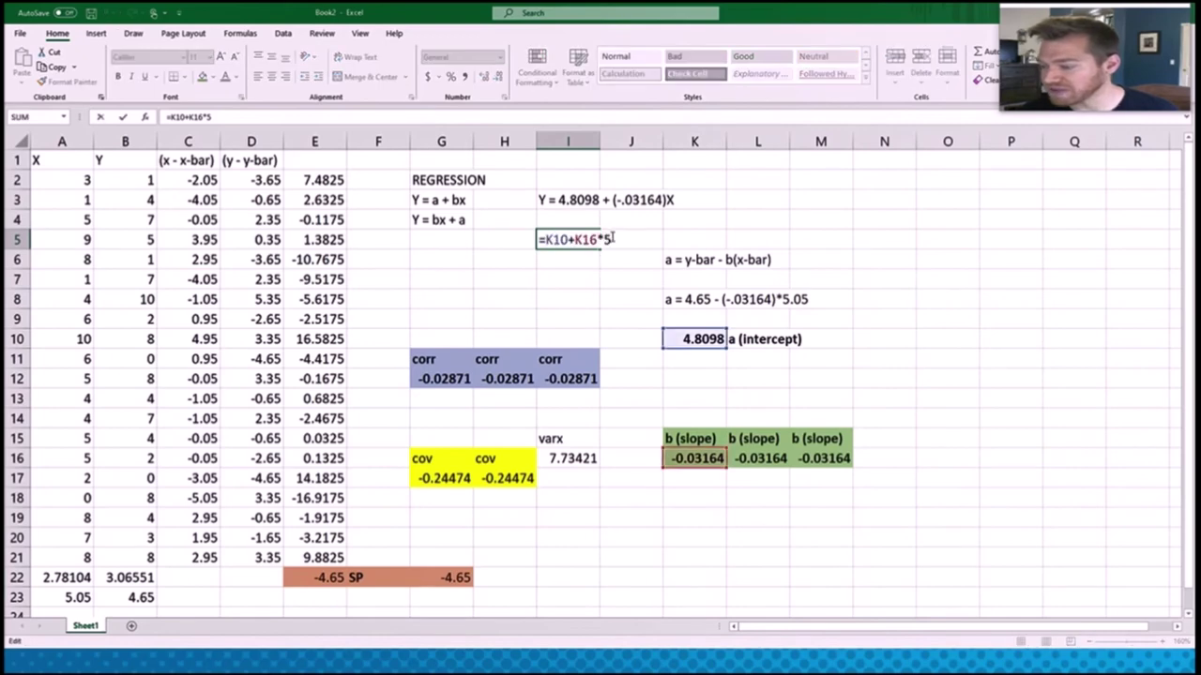
key(BackSpace)
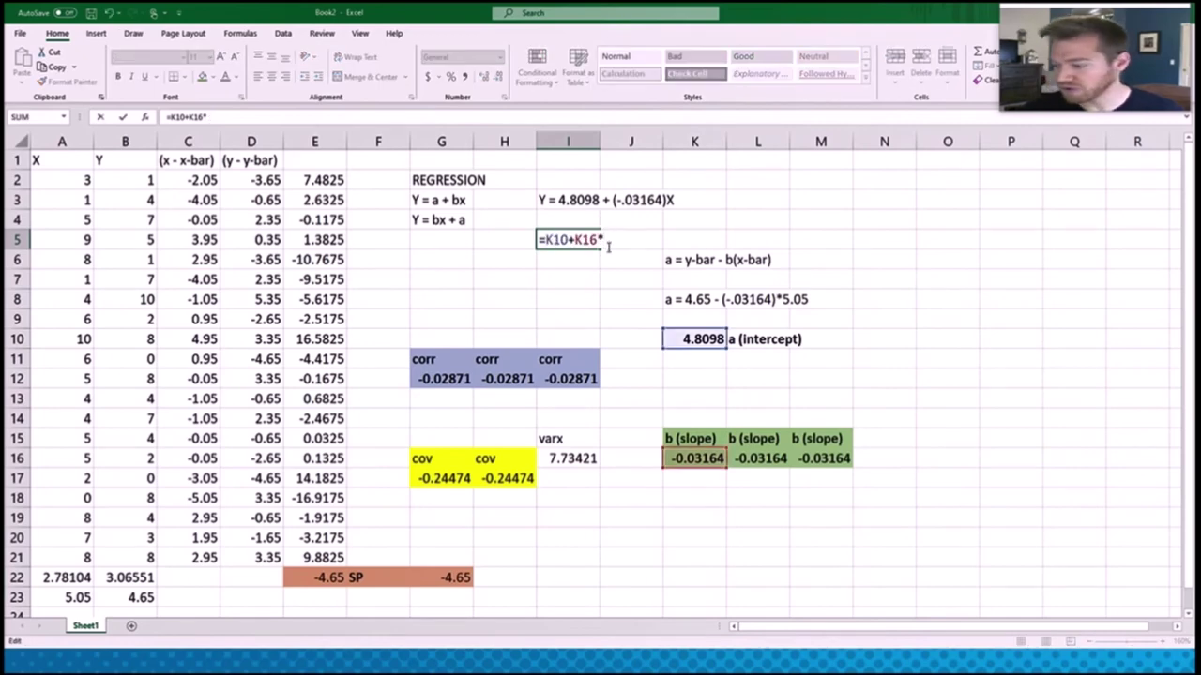
text(12)
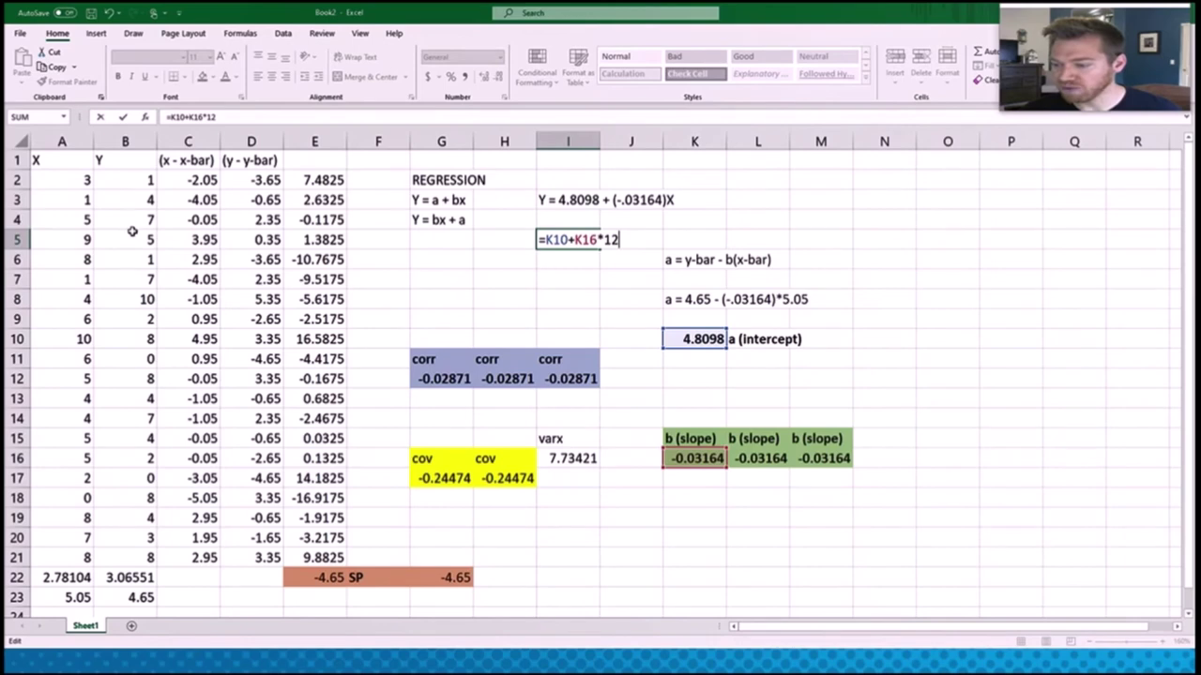
key(Return)
click(569, 241)
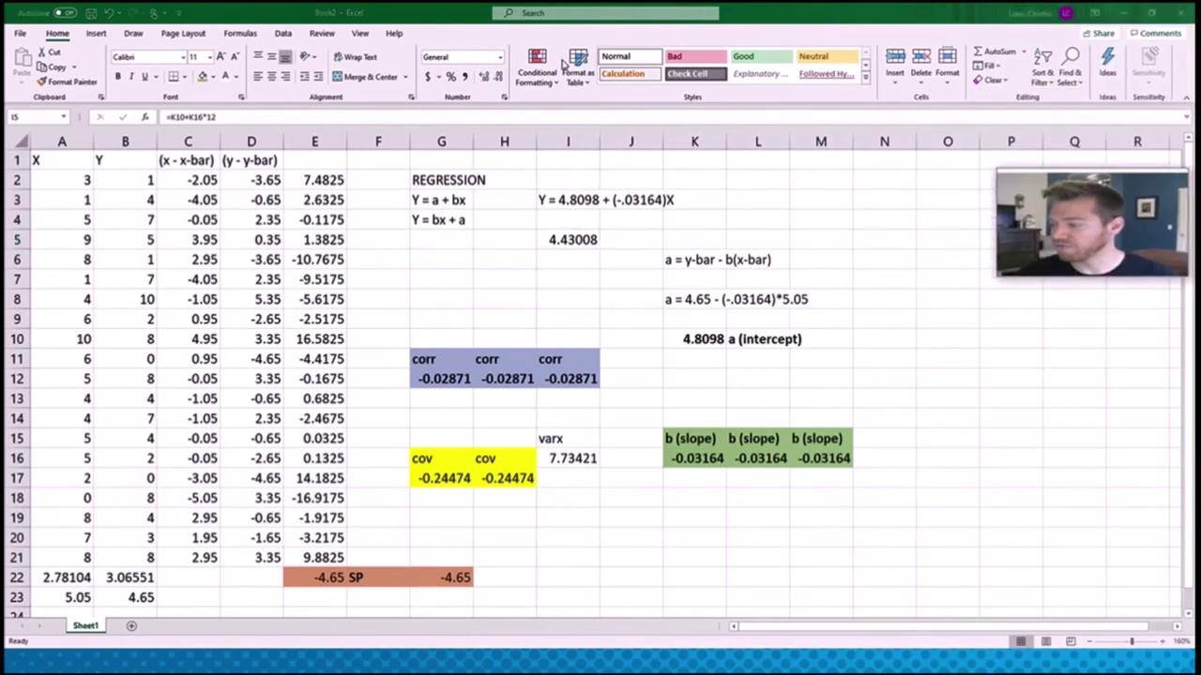
Step: Set up a Regression analysis with B2:B21 as the input Y range and A2:A21 as the input X range
click(283, 34)
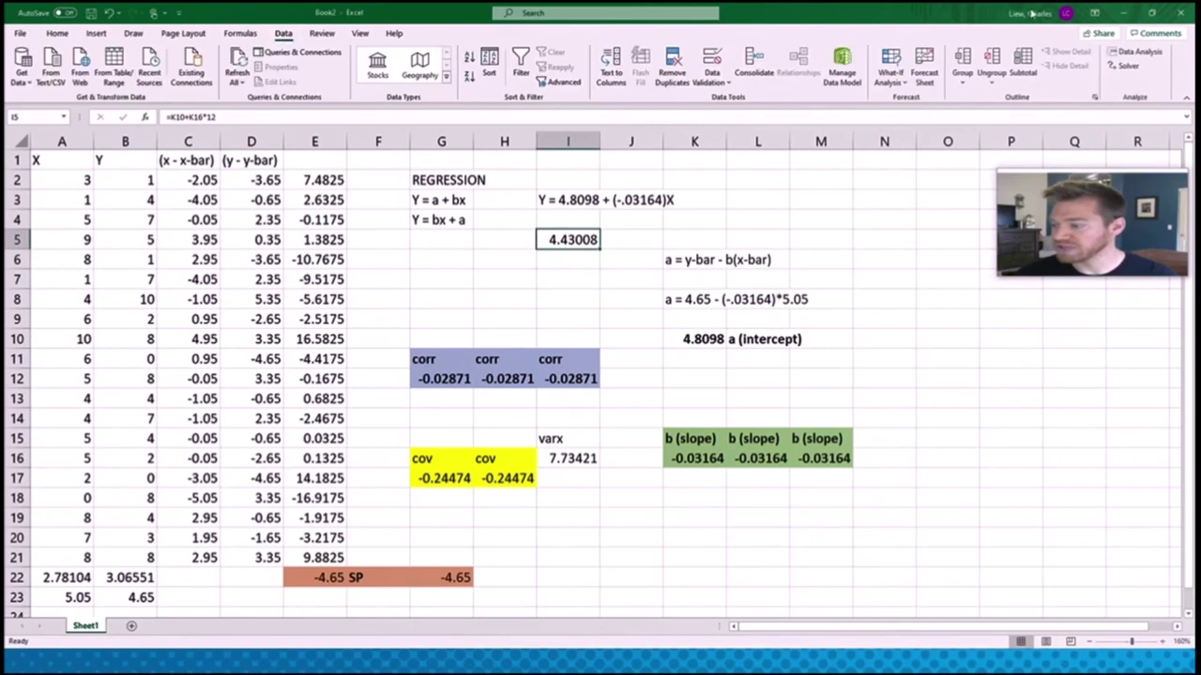
click(1131, 52)
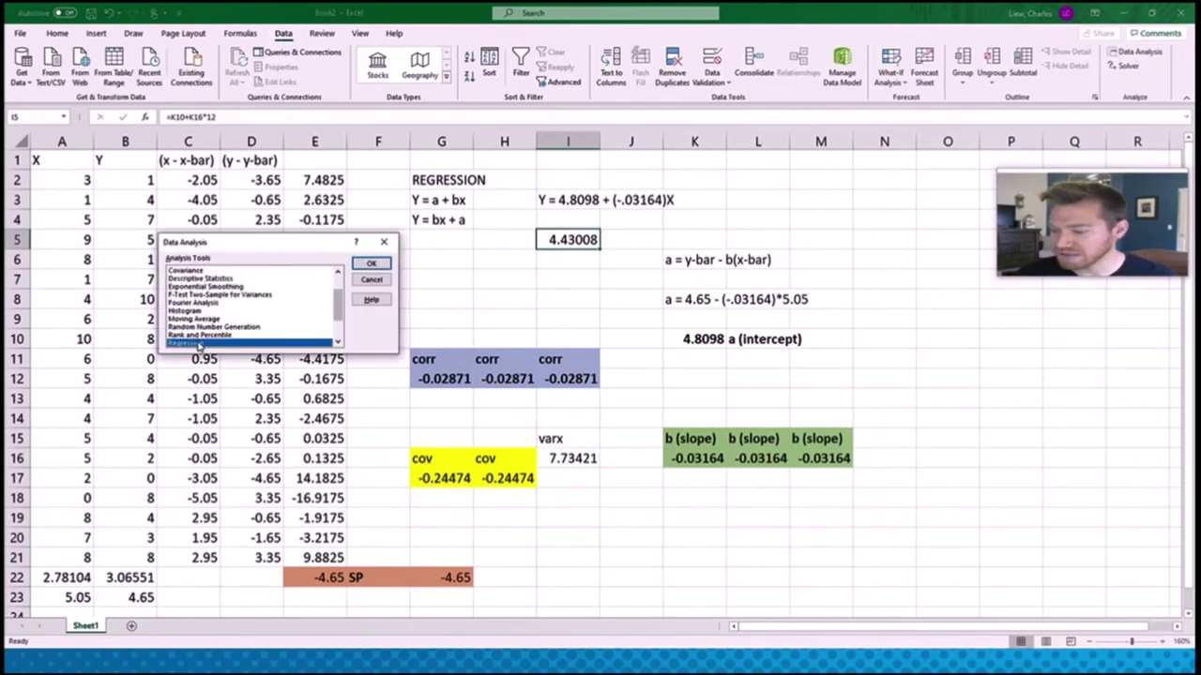
click(372, 263)
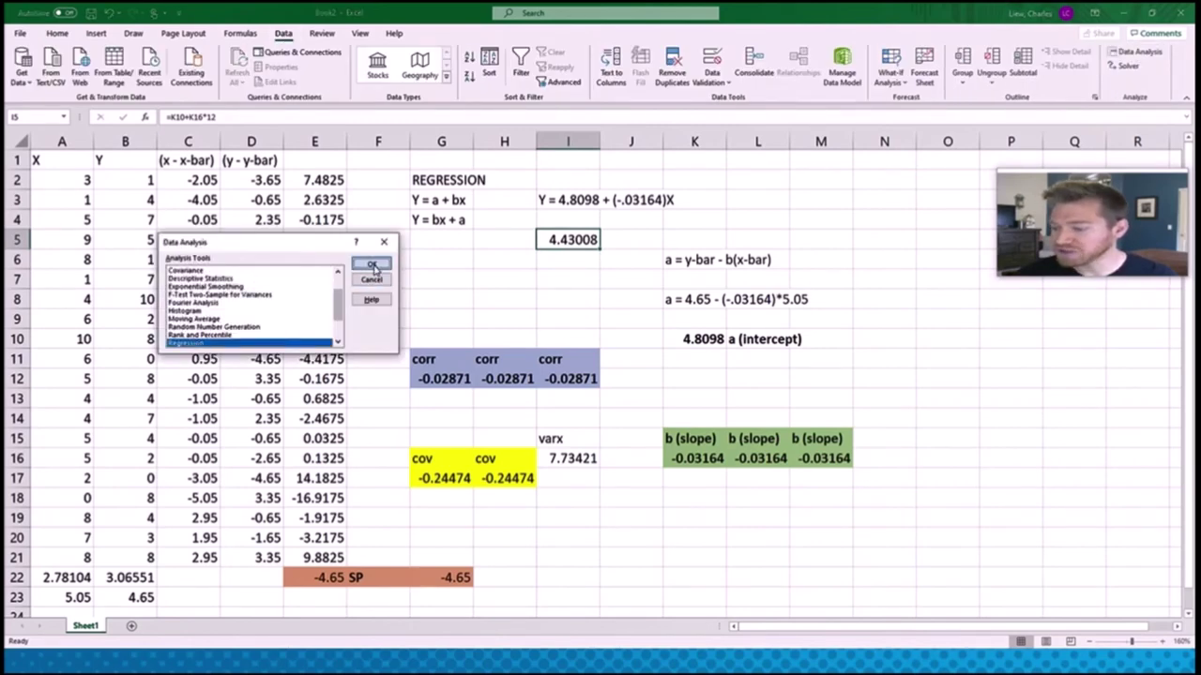
drag(269, 190, 459, 251)
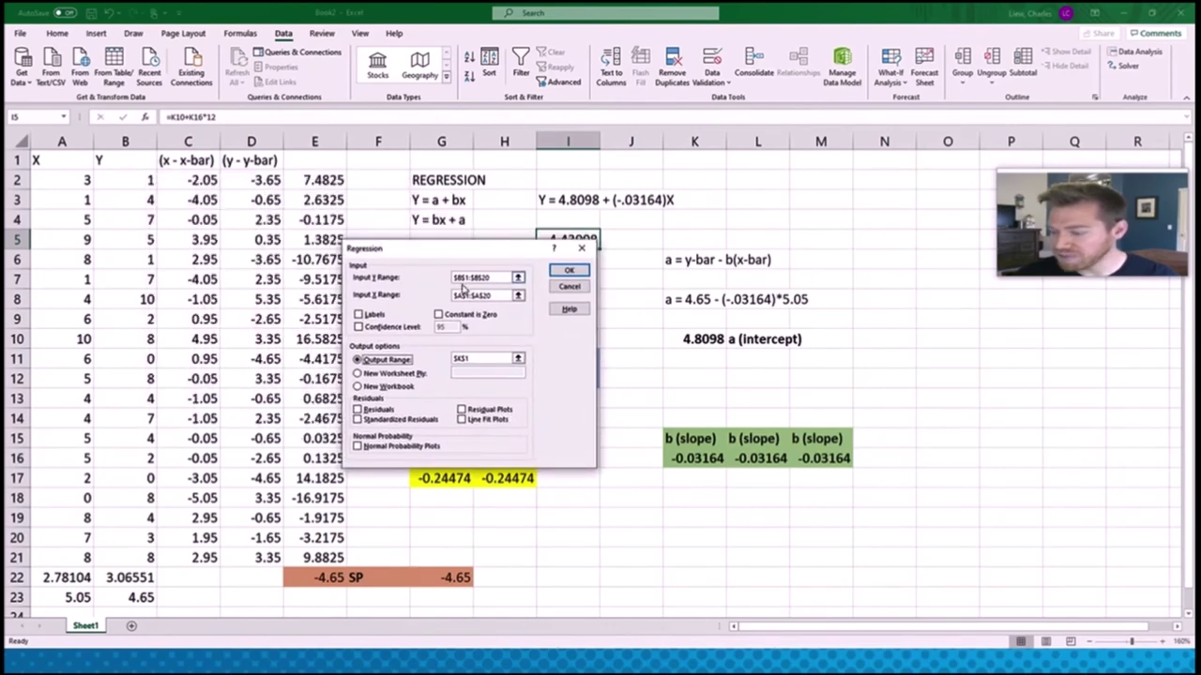
double_click(497, 279)
drag(132, 177, 132, 553)
double_click(497, 298)
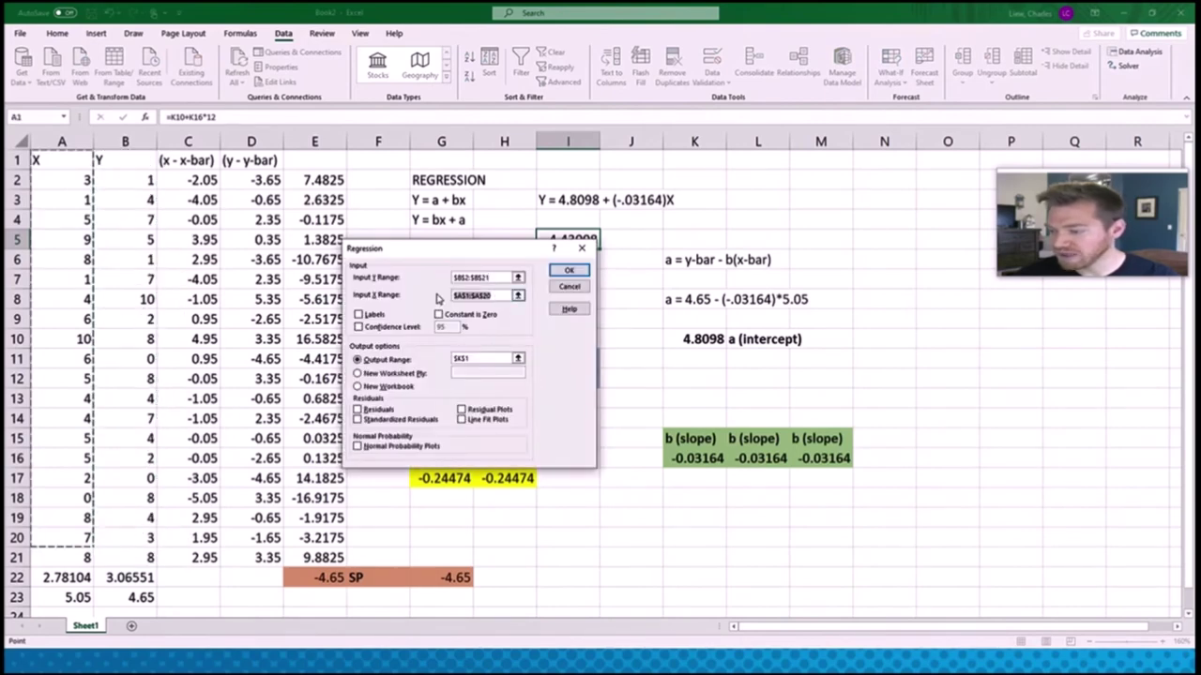
drag(75, 180, 62, 555)
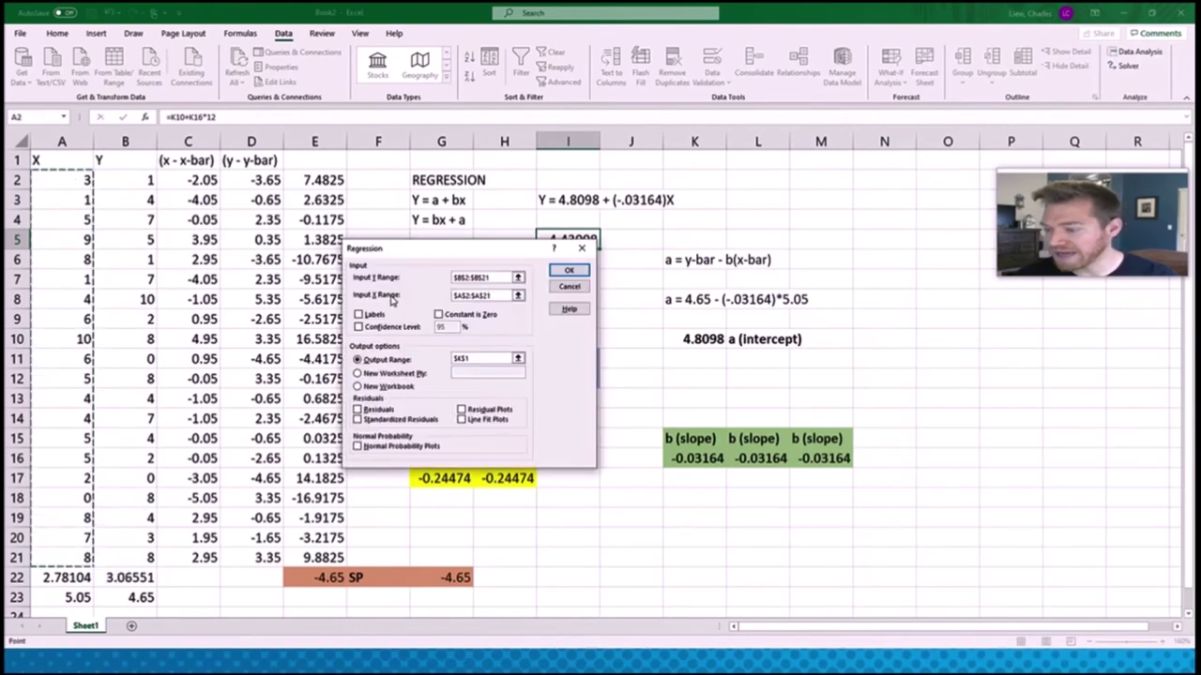
Step: Set the regression's output range to cell J18 and run the analysis
double_click(476, 357)
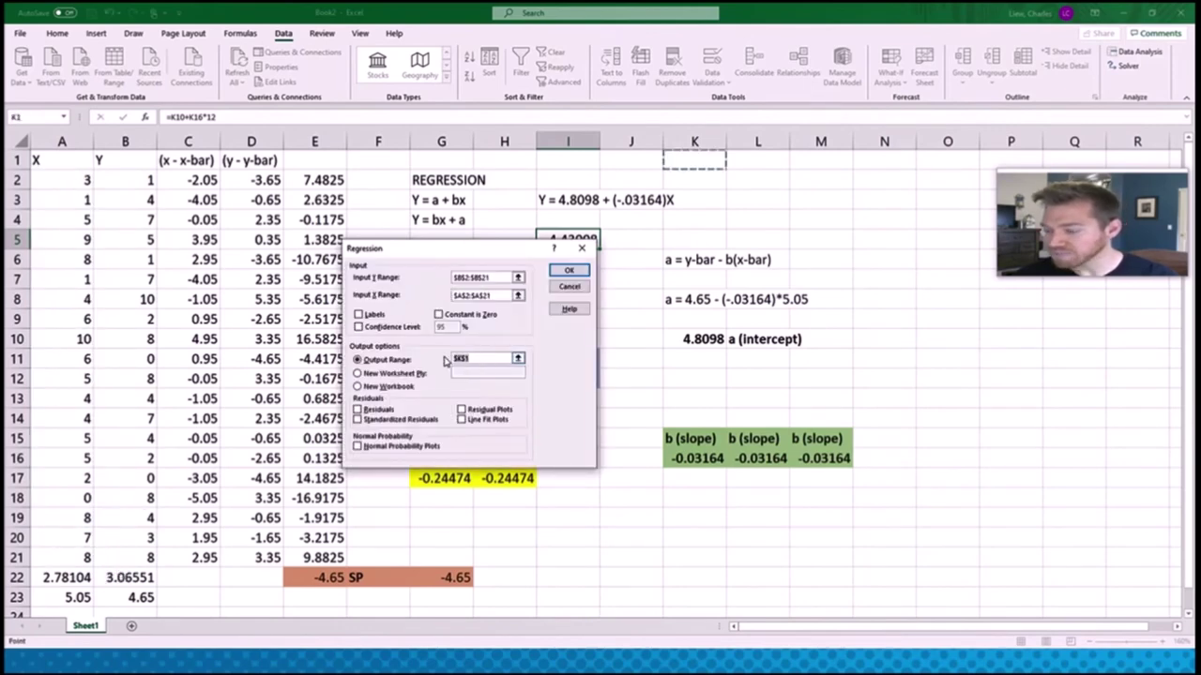
click(617, 499)
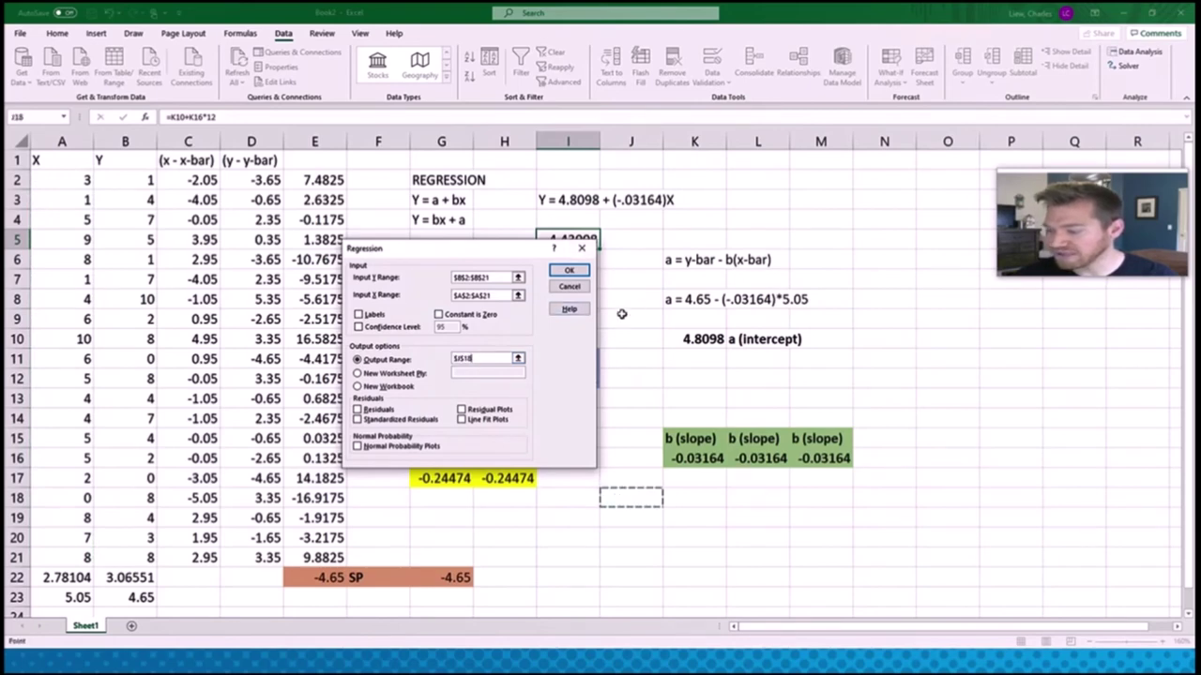
click(568, 271)
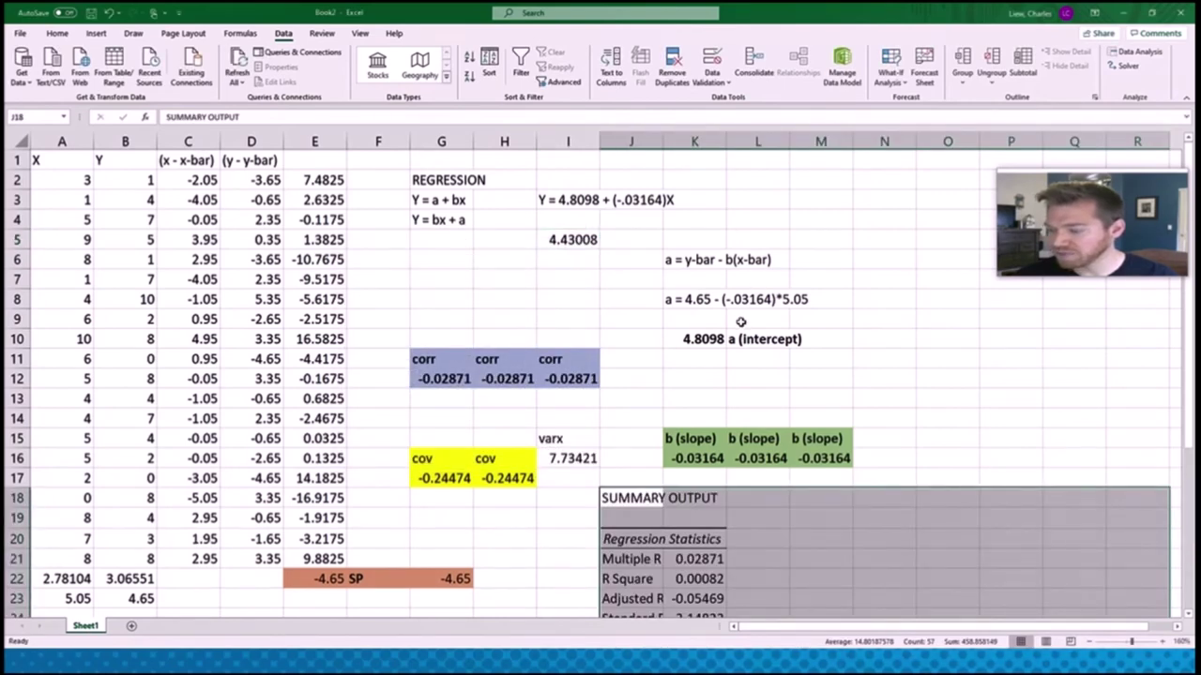
Step: Compare the Intercept and X Variable coefficients in the regression output with the manually calculated intercept in K10 and slope in K16
scroll(741, 321, down, 3)
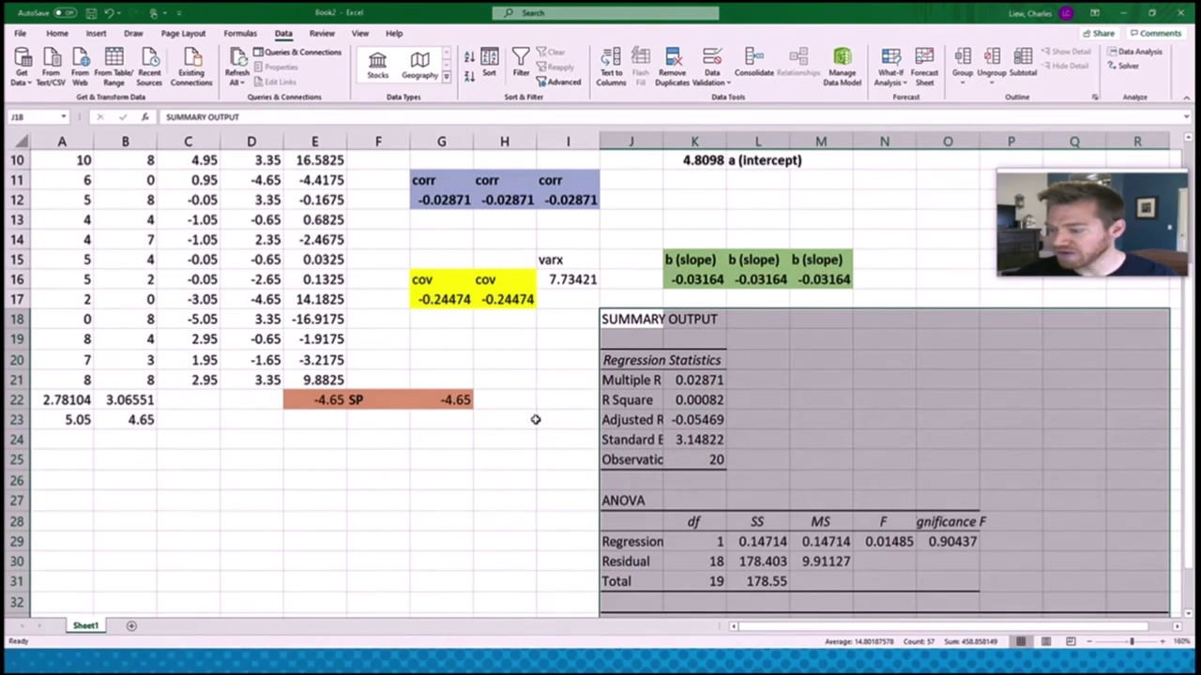
click(535, 420)
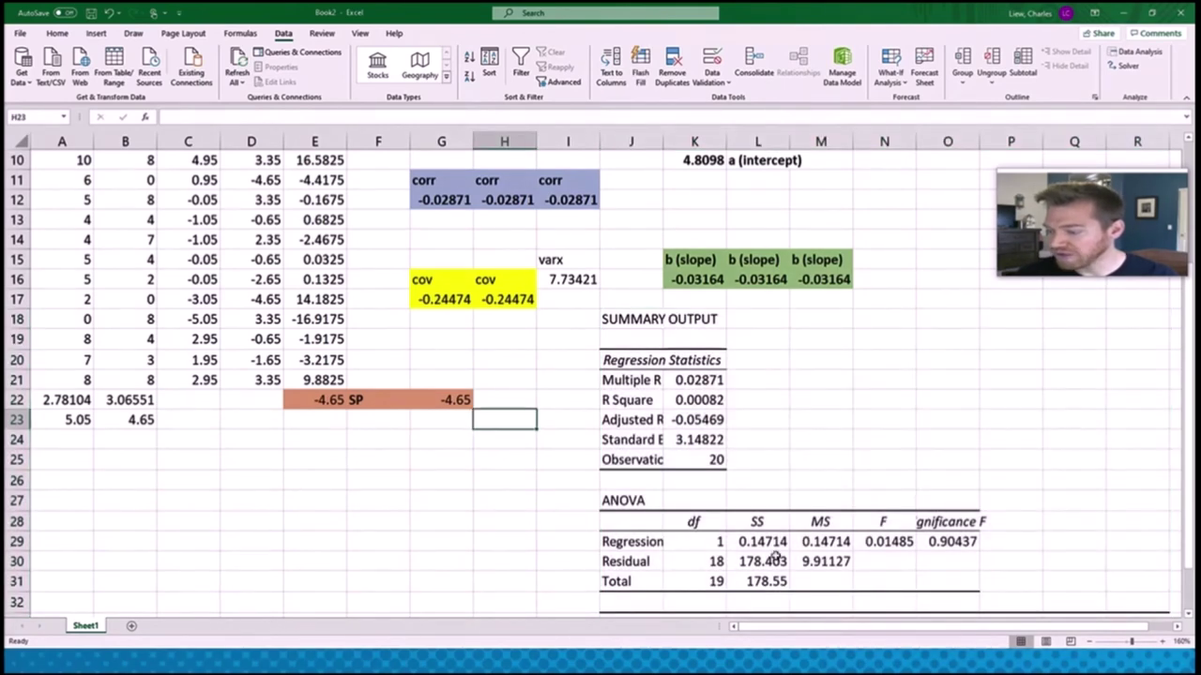
scroll(938, 544, down, 3)
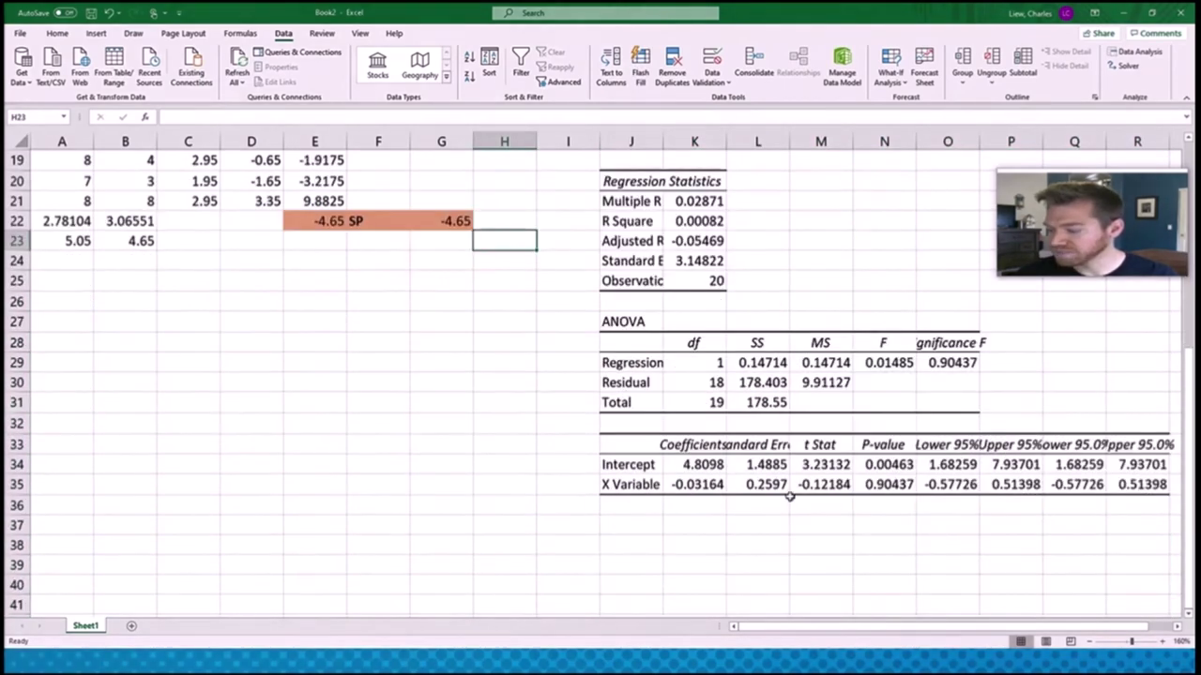
click(693, 465)
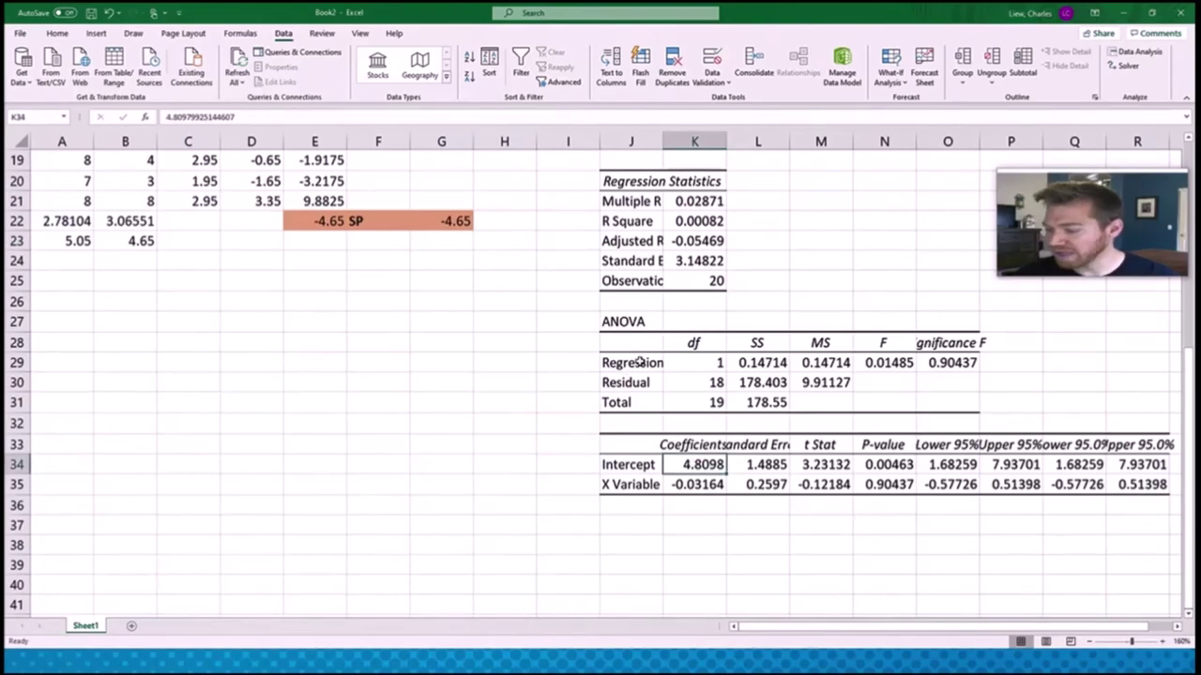
scroll(635, 363, up, 5)
click(699, 279)
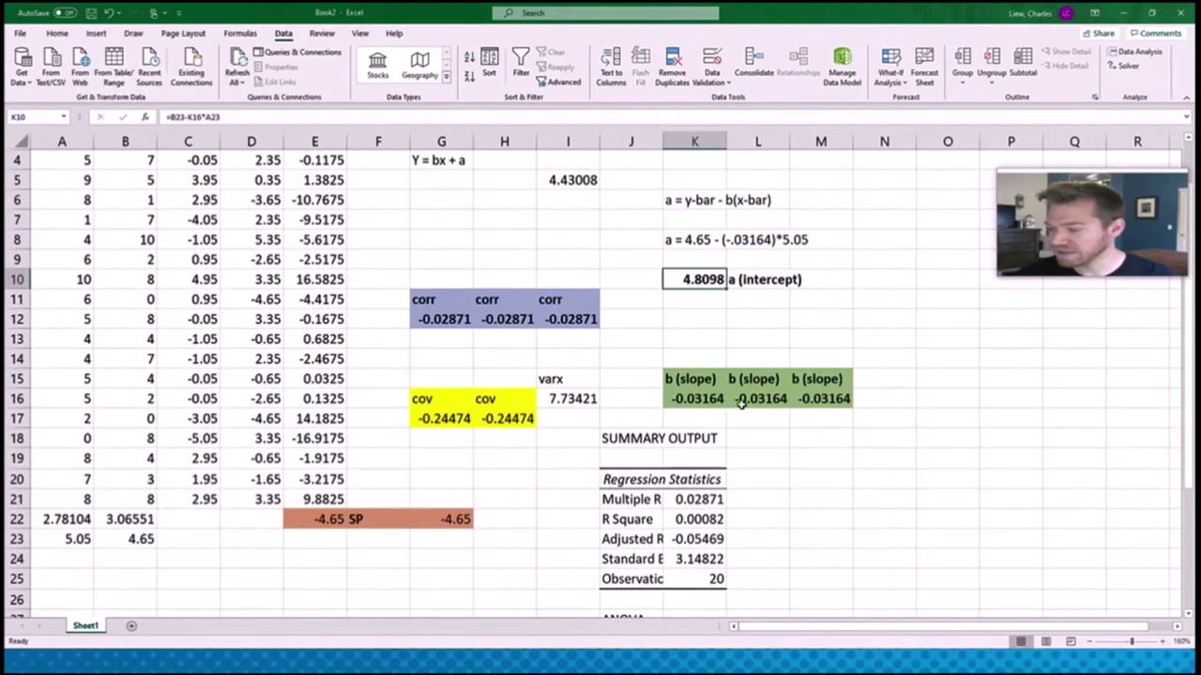
scroll(741, 401, down, 4)
click(696, 544)
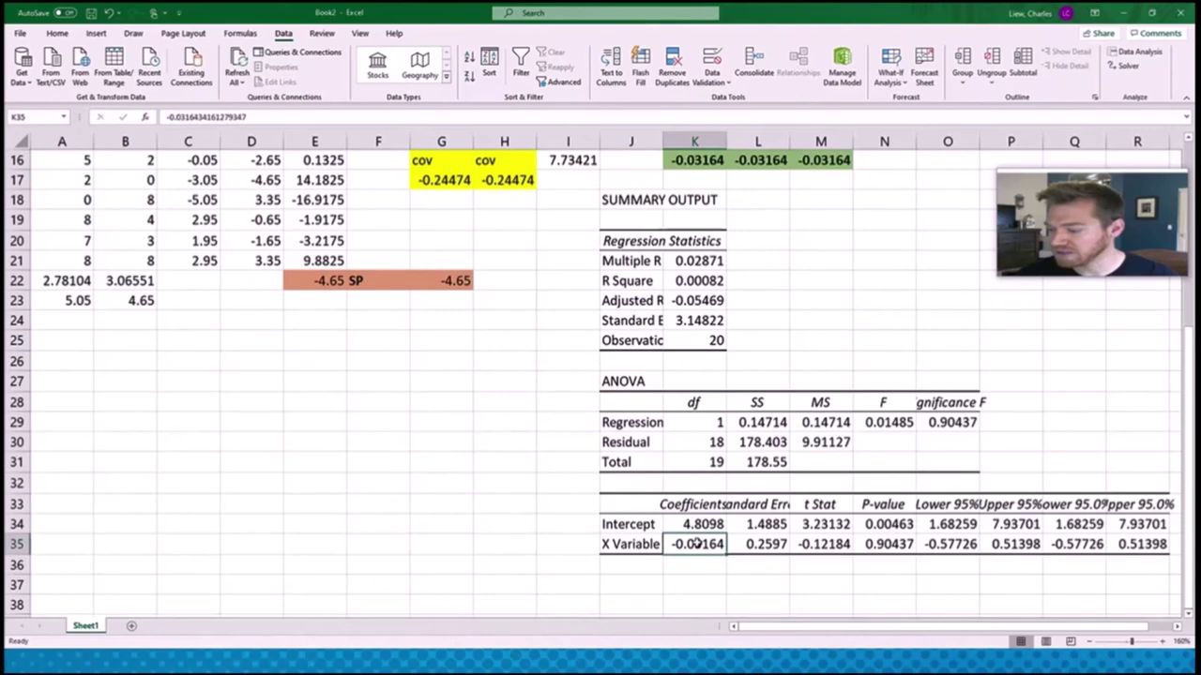
ctrl+click(706, 164)
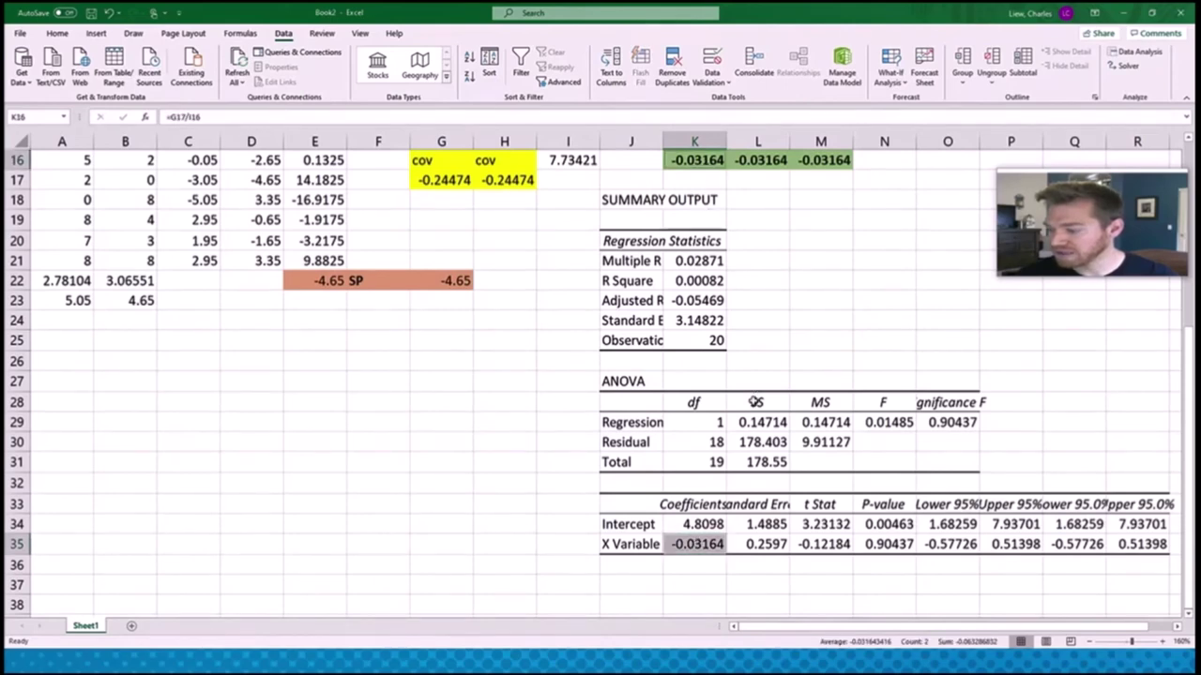
click(989, 404)
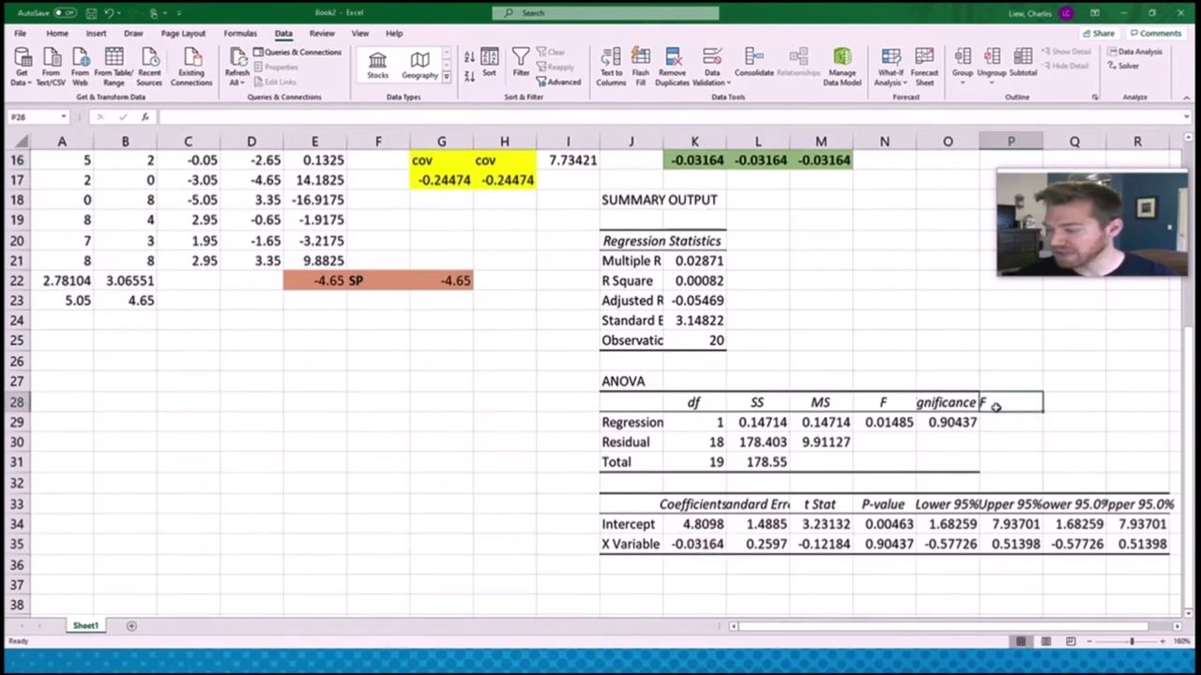
Step: Examine the Multiple R, Significance F, X Variable P-value, residual df and Intercept row of the regression output
click(699, 262)
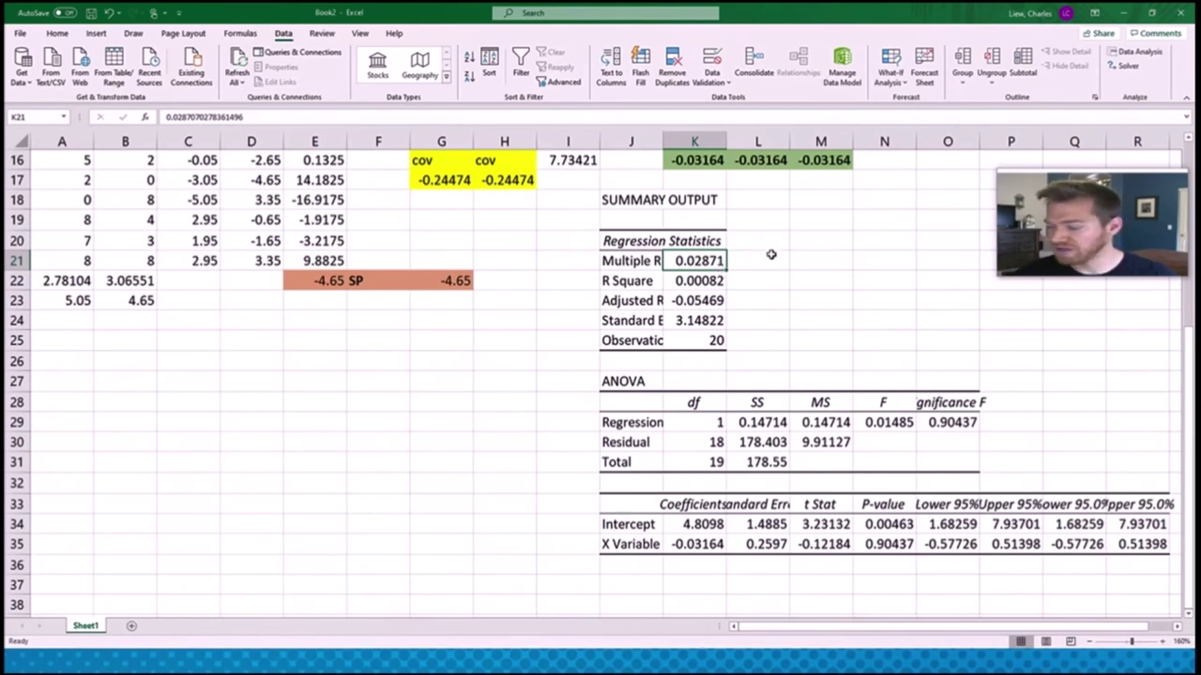
scroll(553, 343, up, 2)
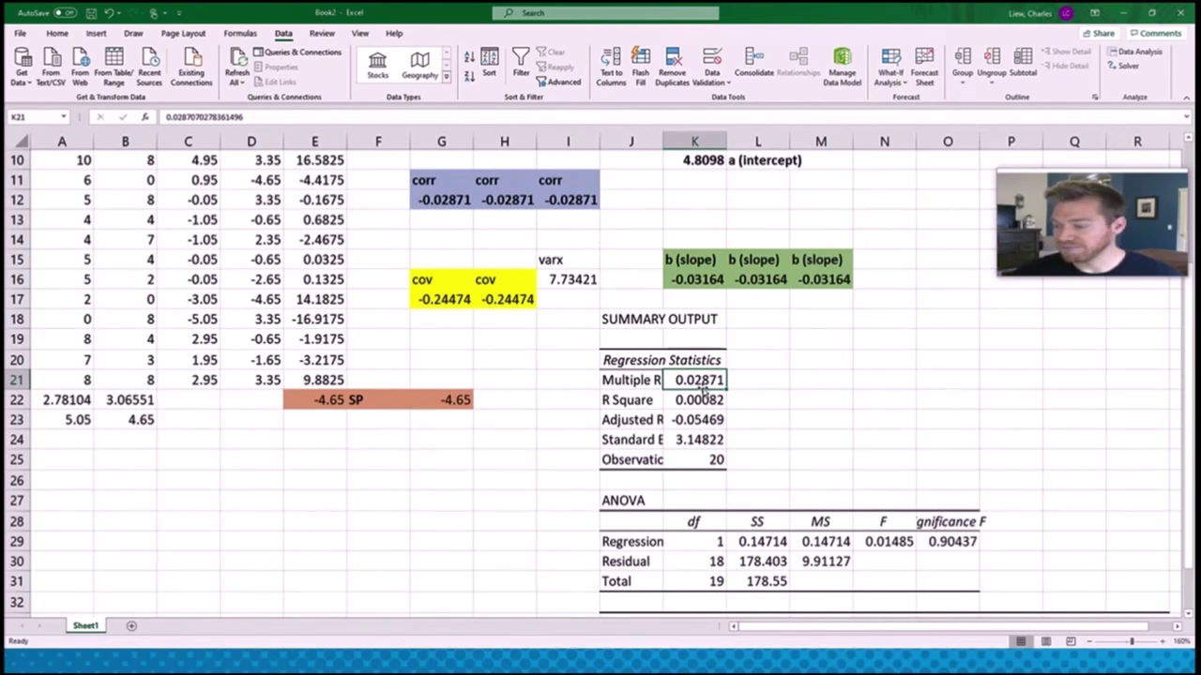
scroll(708, 324, down, 1)
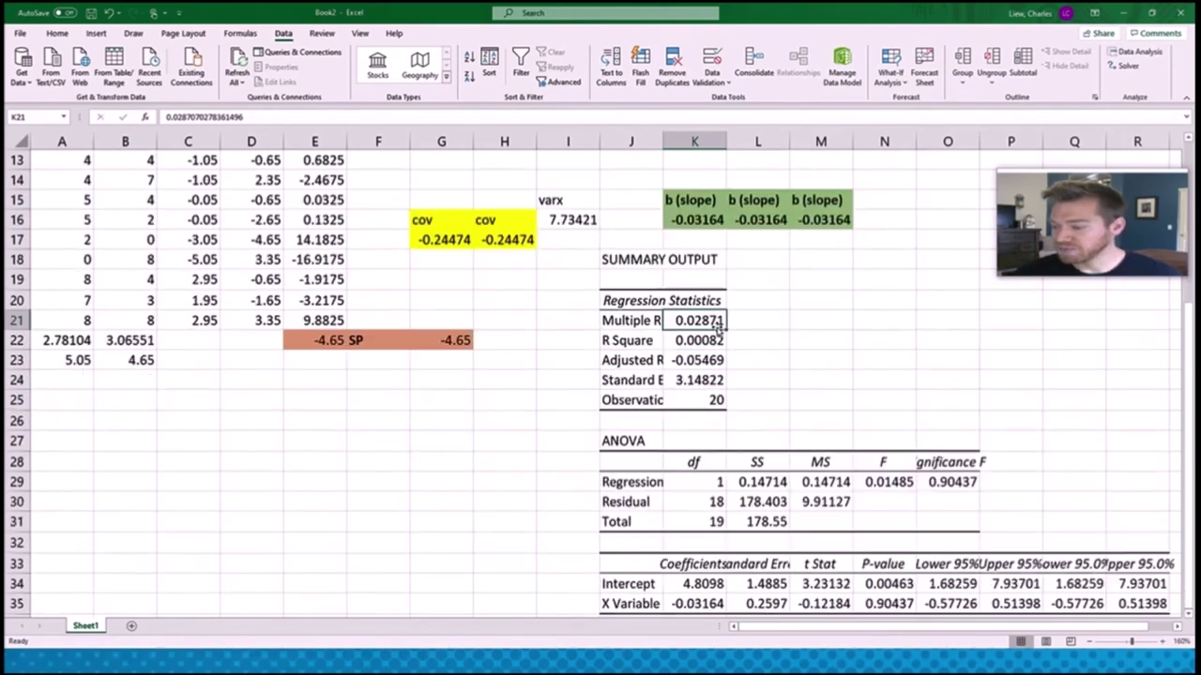
click(957, 481)
scroll(1086, 430, down, 1)
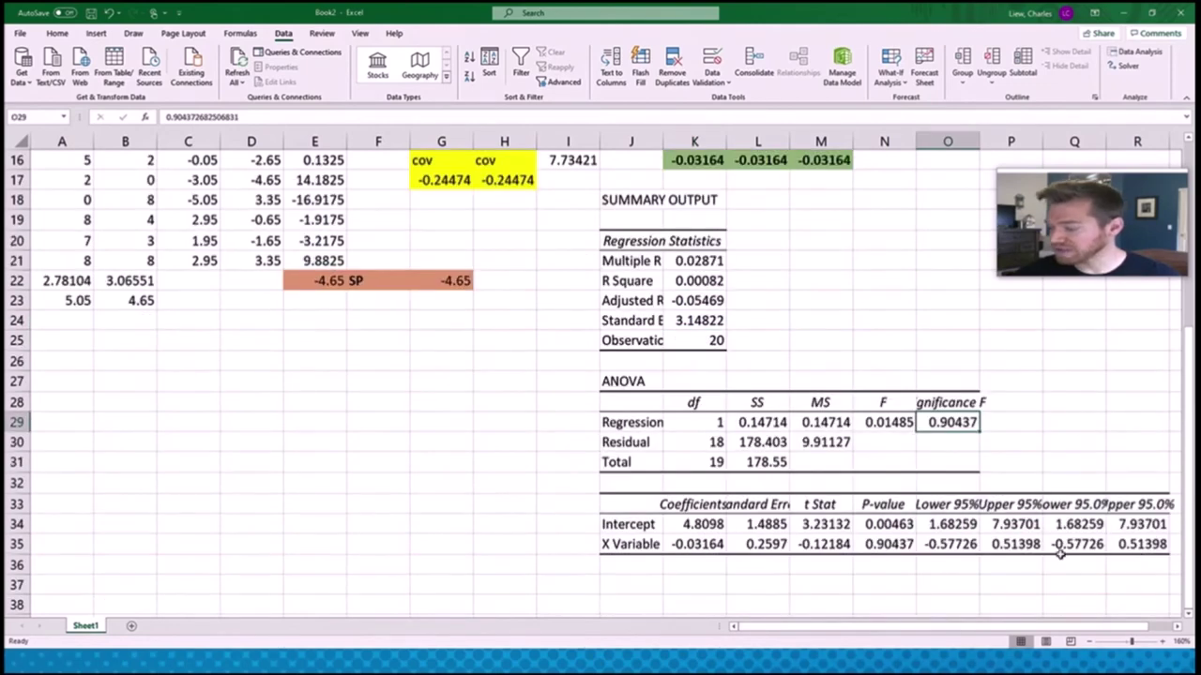
ctrl+click(890, 546)
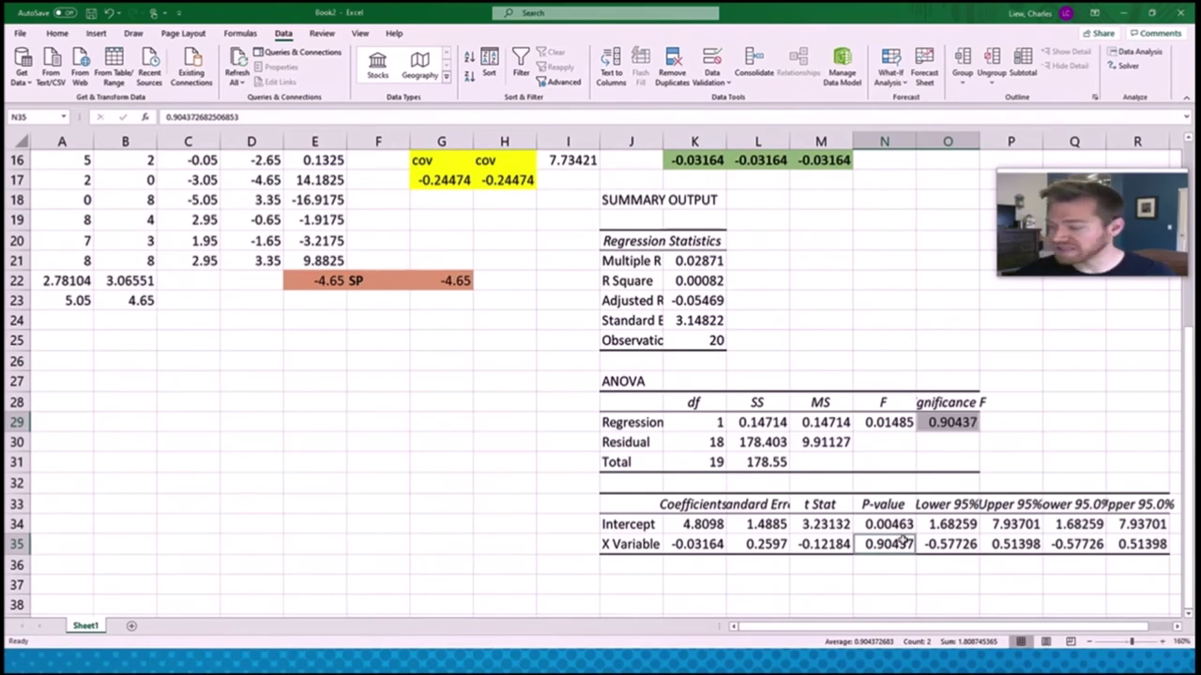
click(717, 442)
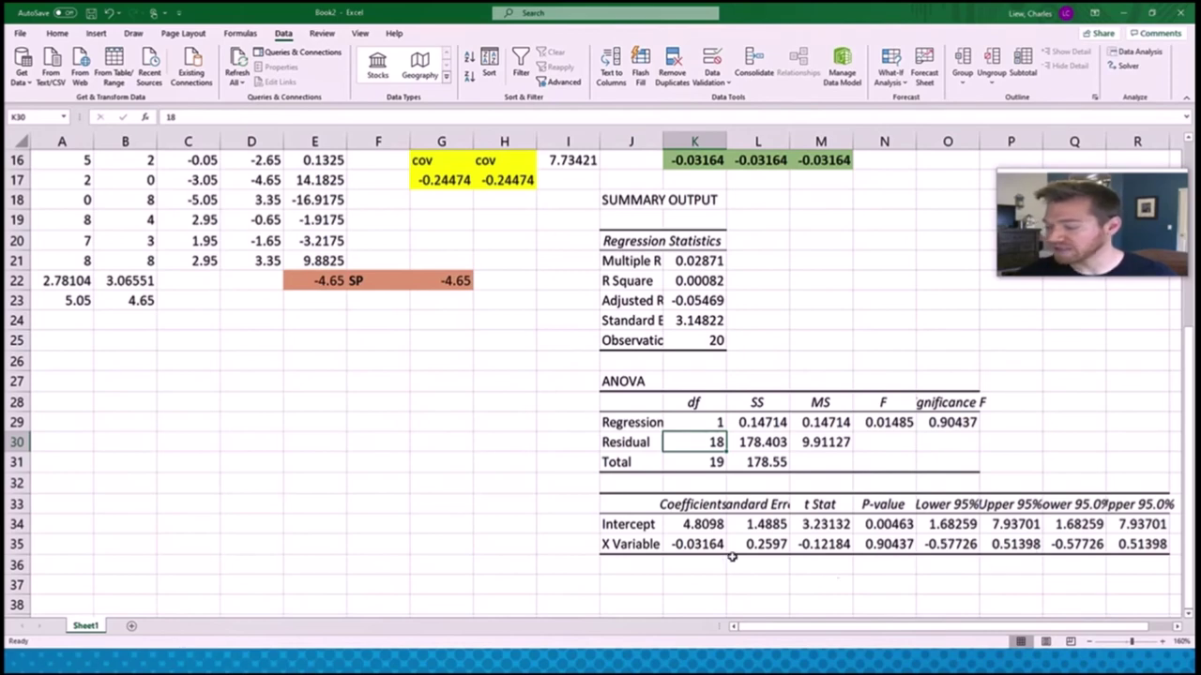
drag(636, 526, 865, 512)
Step: Black out the Intercept row's P-value and t Stat cells, N34 and M34, with a black fill
click(890, 526)
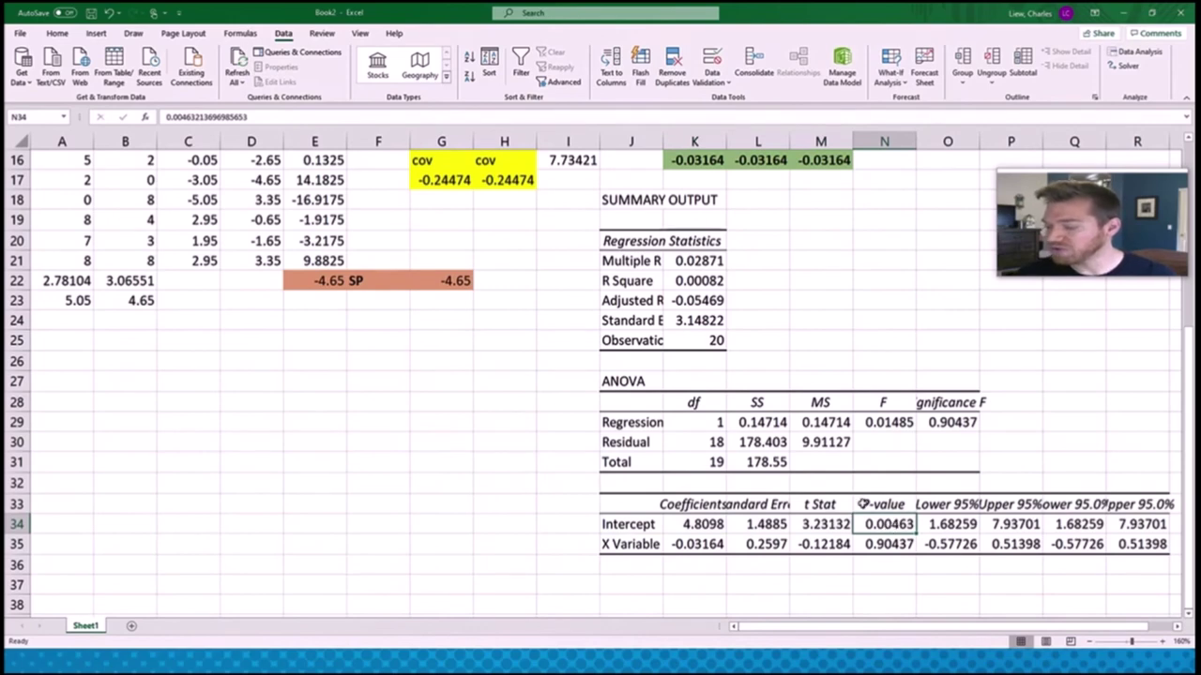
click(57, 33)
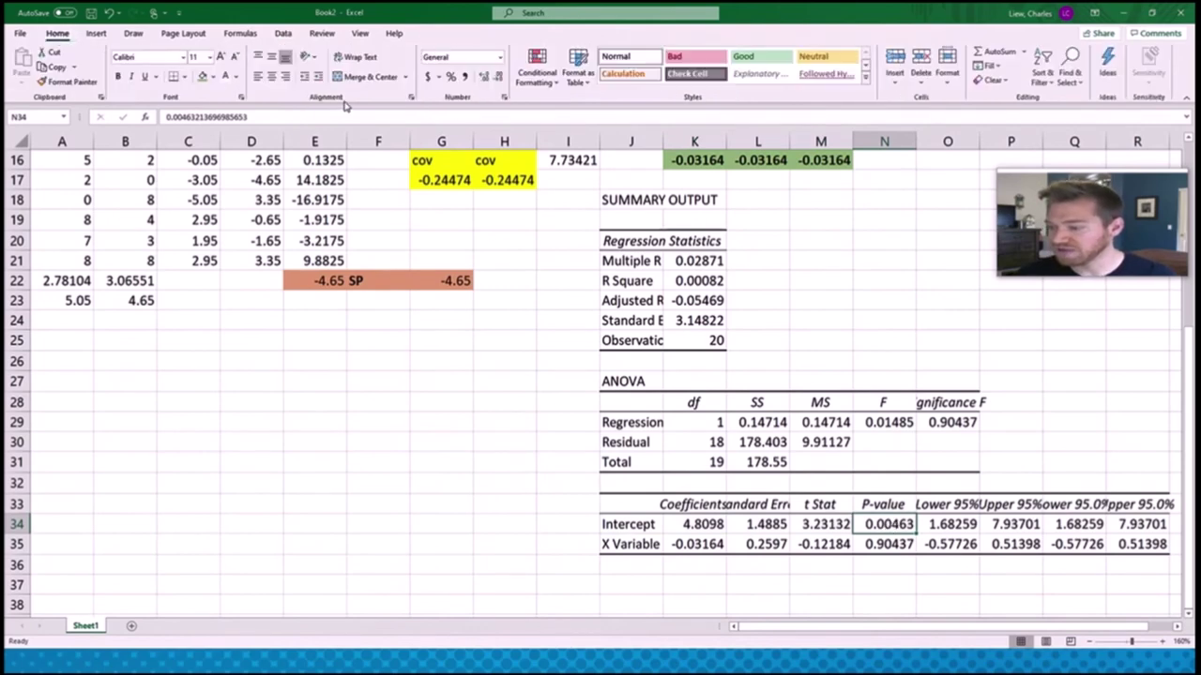
click(213, 76)
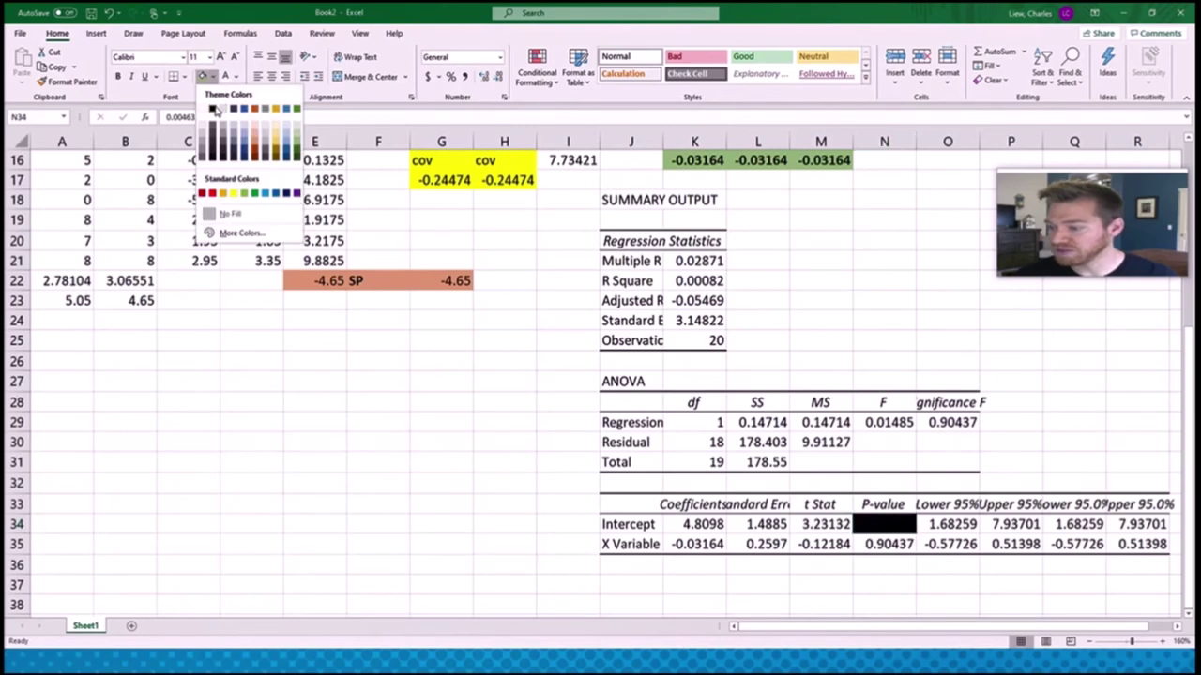
click(214, 110)
click(496, 531)
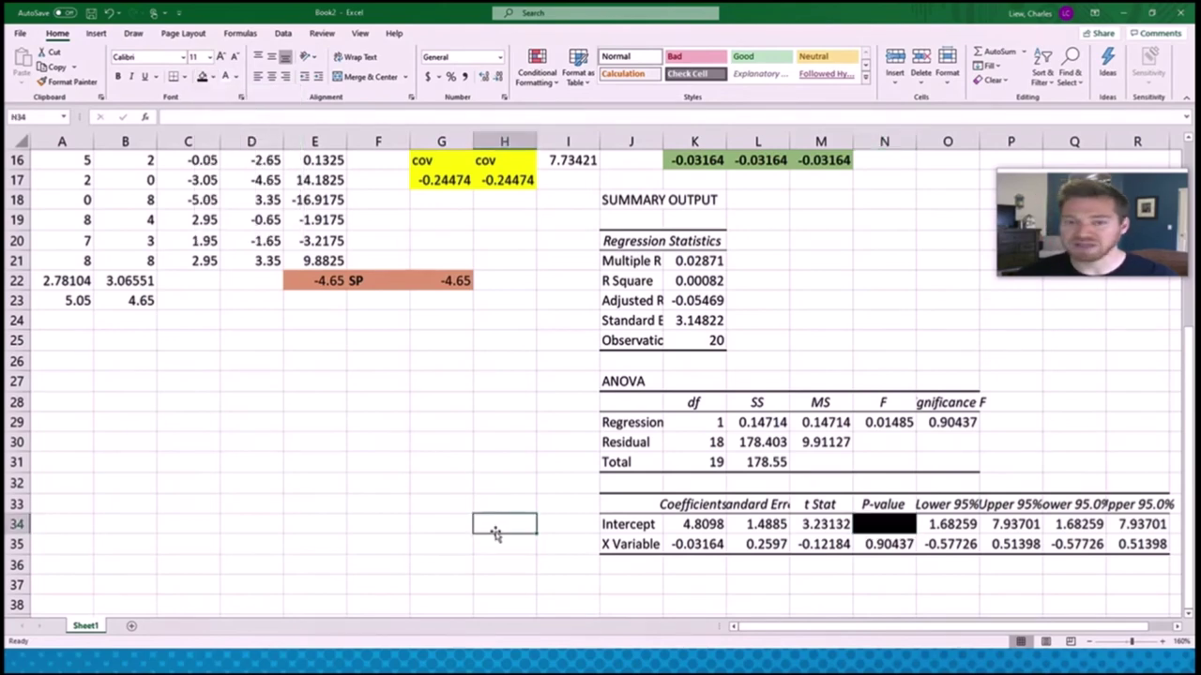
click(820, 525)
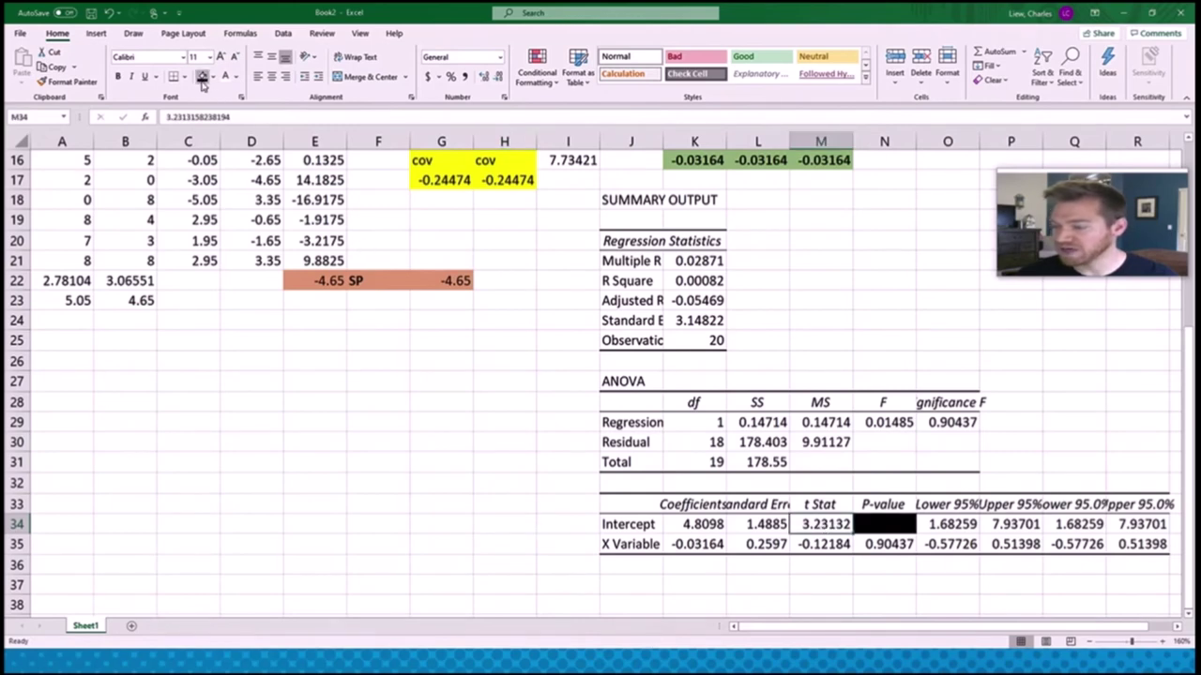
click(202, 76)
click(853, 492)
Step: Fill the X Variable row's t Stat and P-value cells, M35:N35, and its label in J35 with green
drag(822, 544, 883, 544)
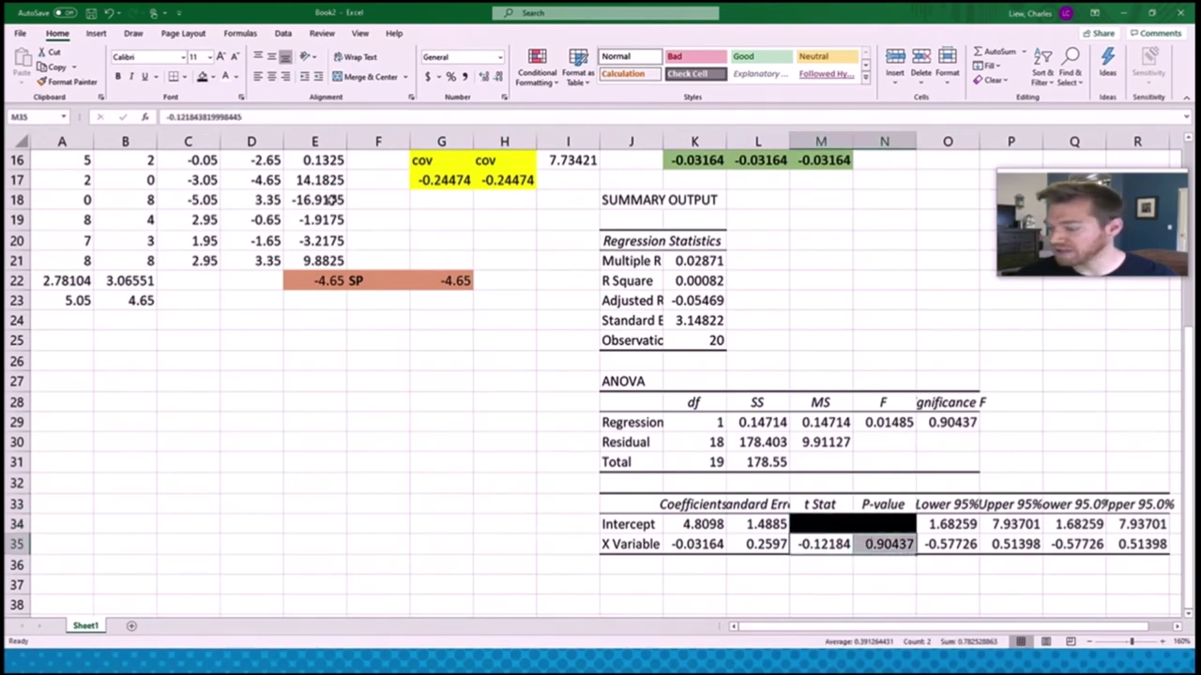
click(212, 77)
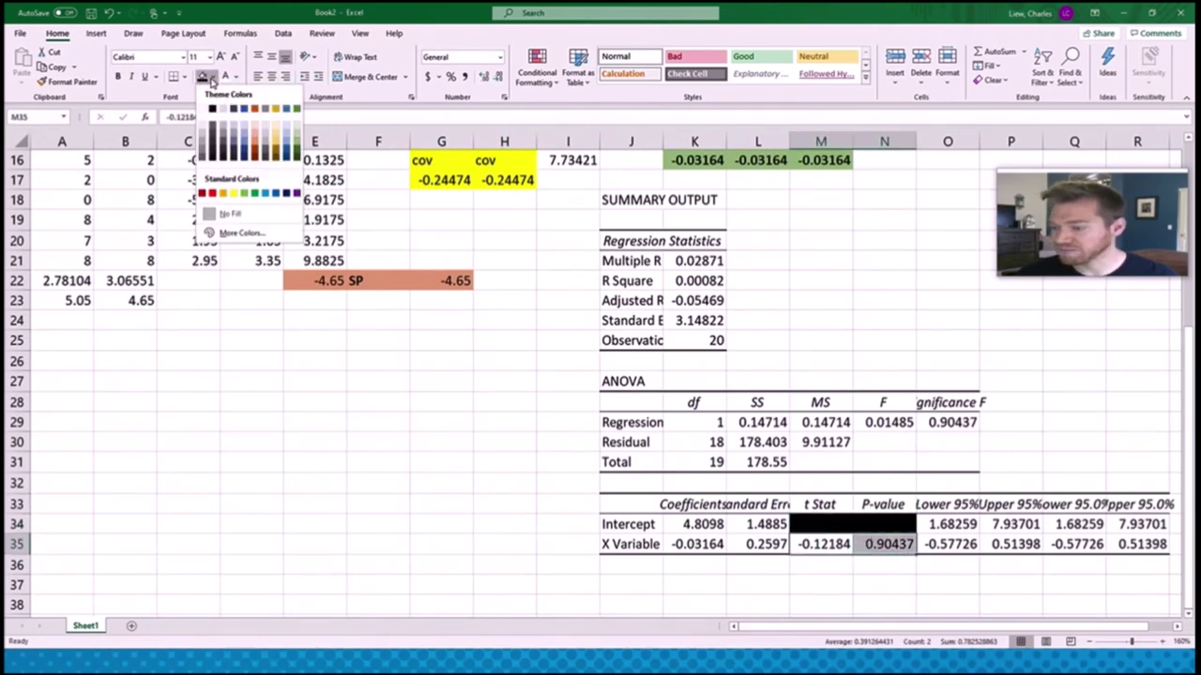
click(252, 193)
click(854, 579)
click(632, 544)
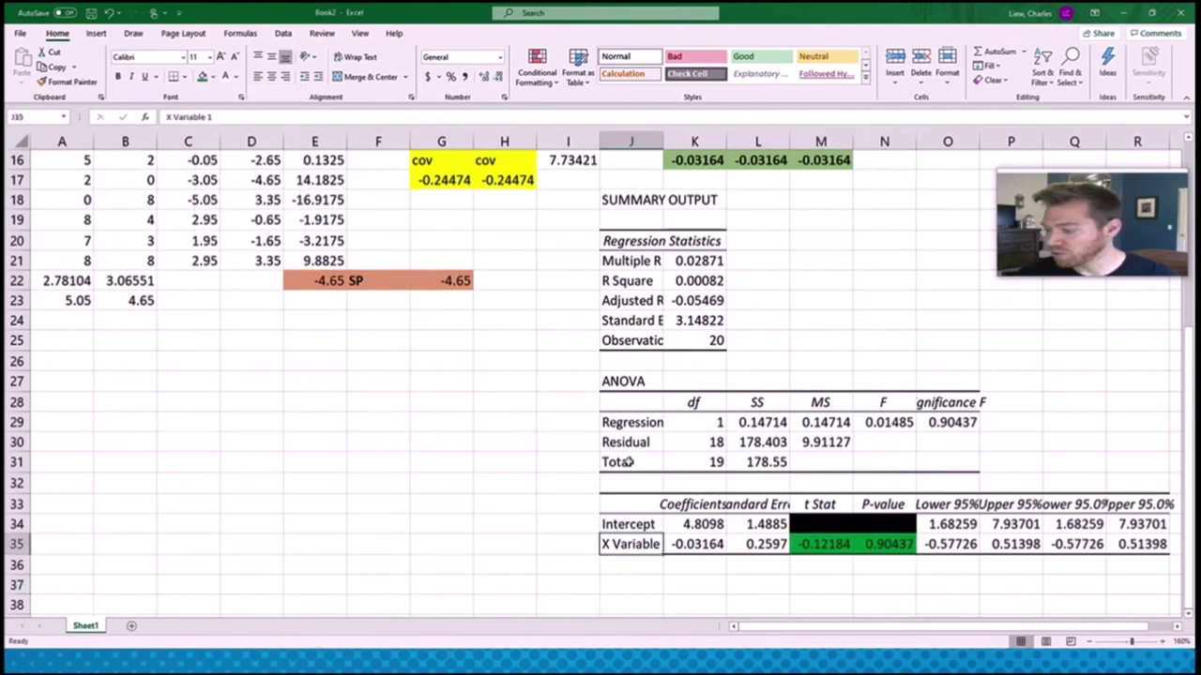
click(202, 76)
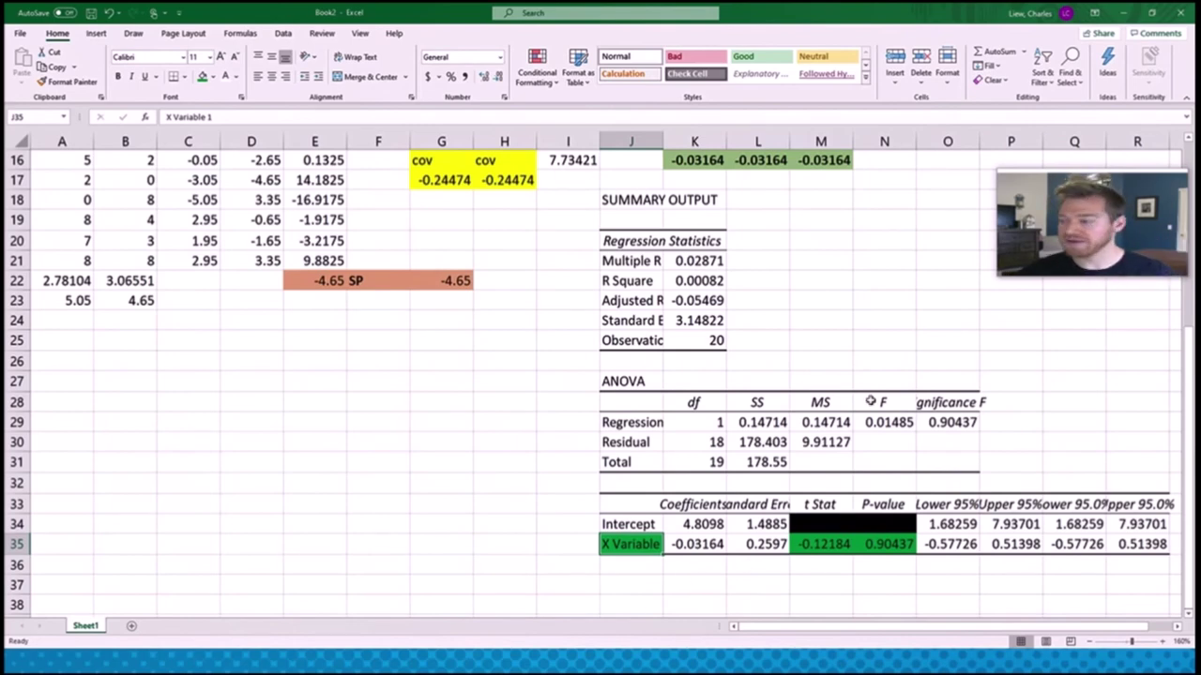
Step: Enter the note ".9044 > .05" in N36, beneath the X Variable row's P-value
click(889, 544)
click(887, 569)
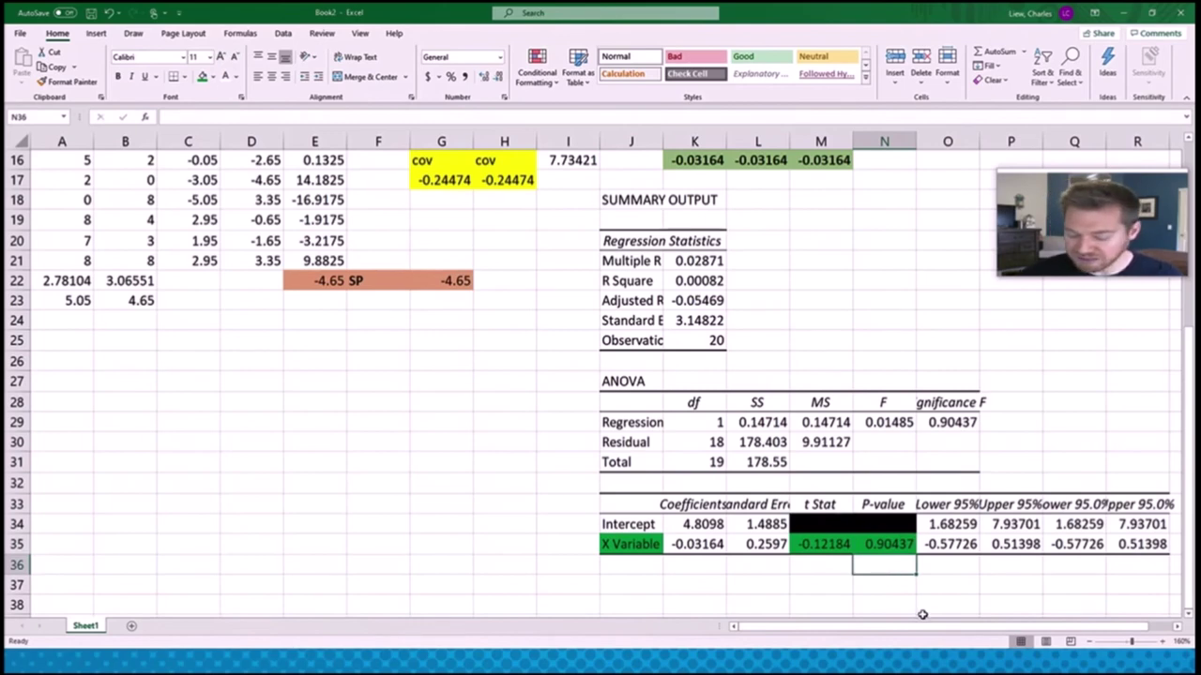
click(895, 579)
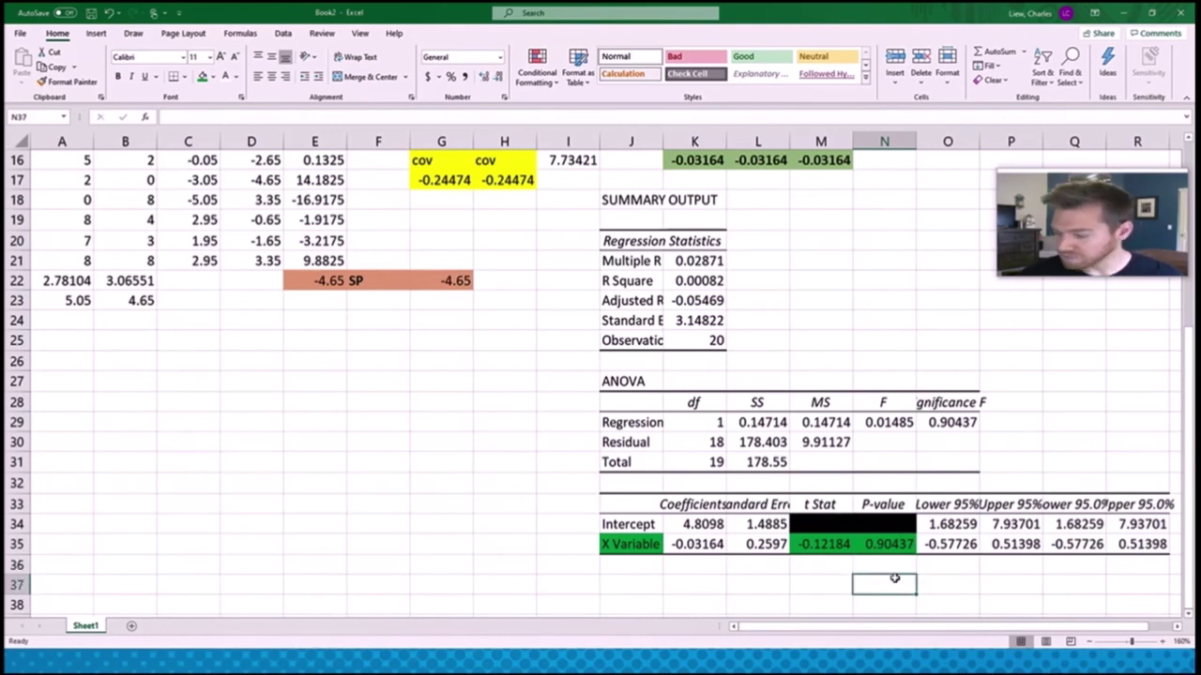
click(891, 566)
text(.9044)
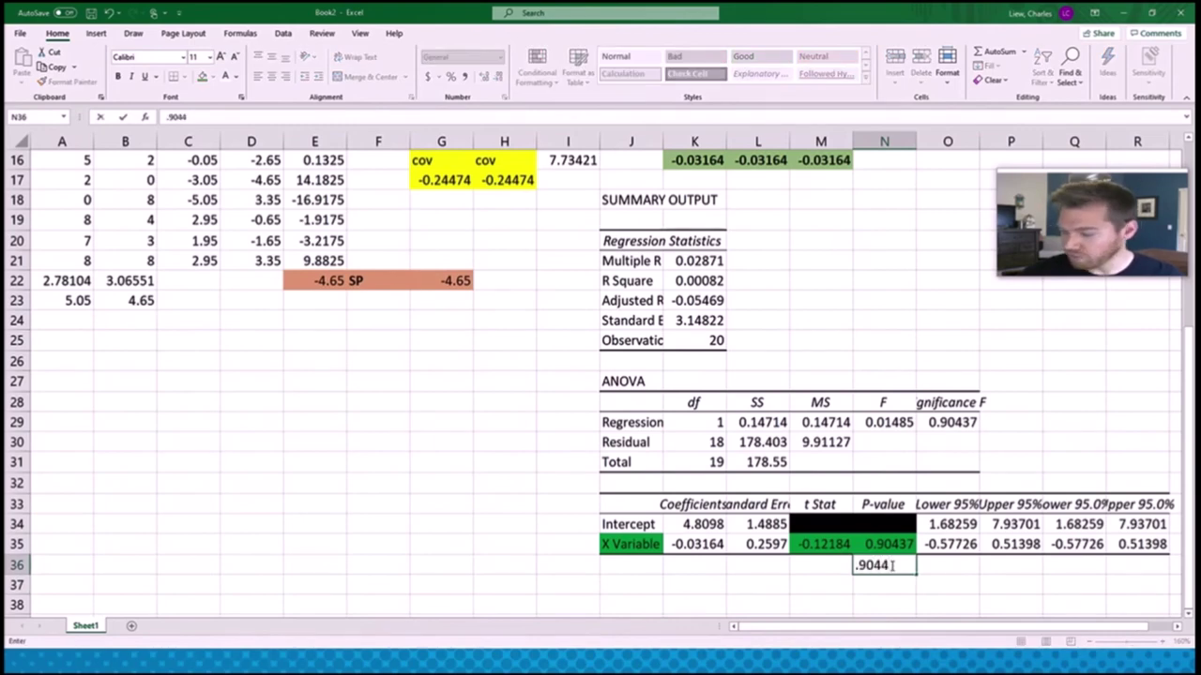
text( > .05)
key(Return)
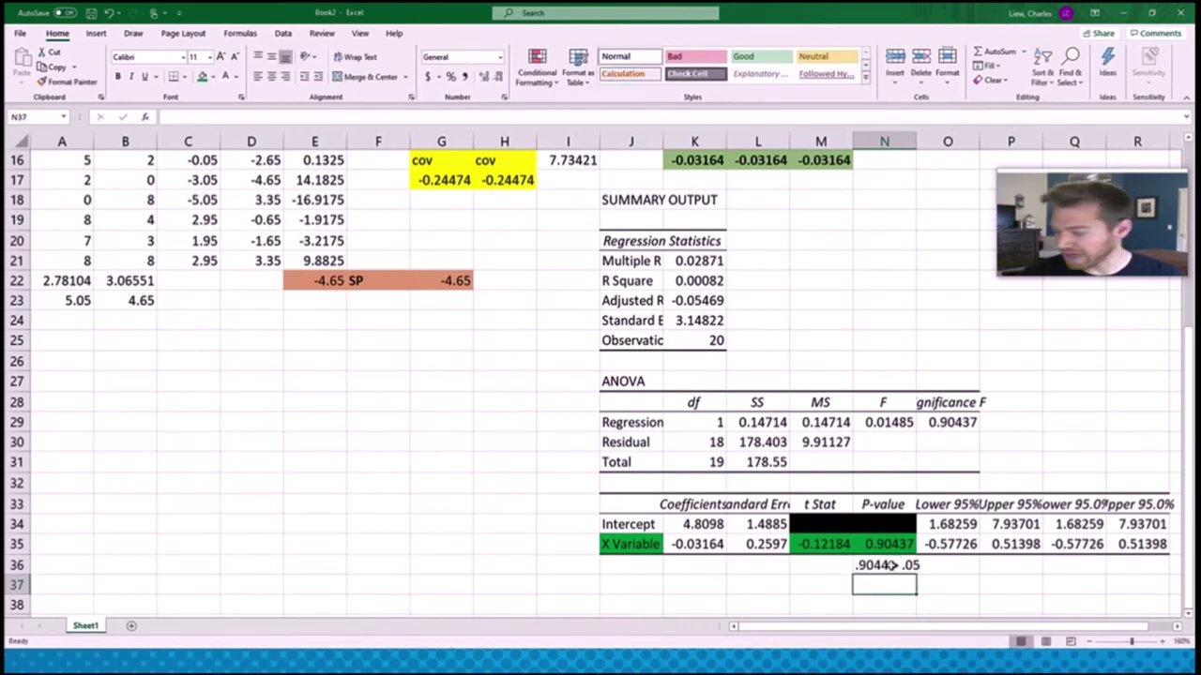
Step: Enter "not sig" in N37 and "retain null" in O37, beneath the p-value comparison
click(889, 565)
click(901, 584)
text(not sig)
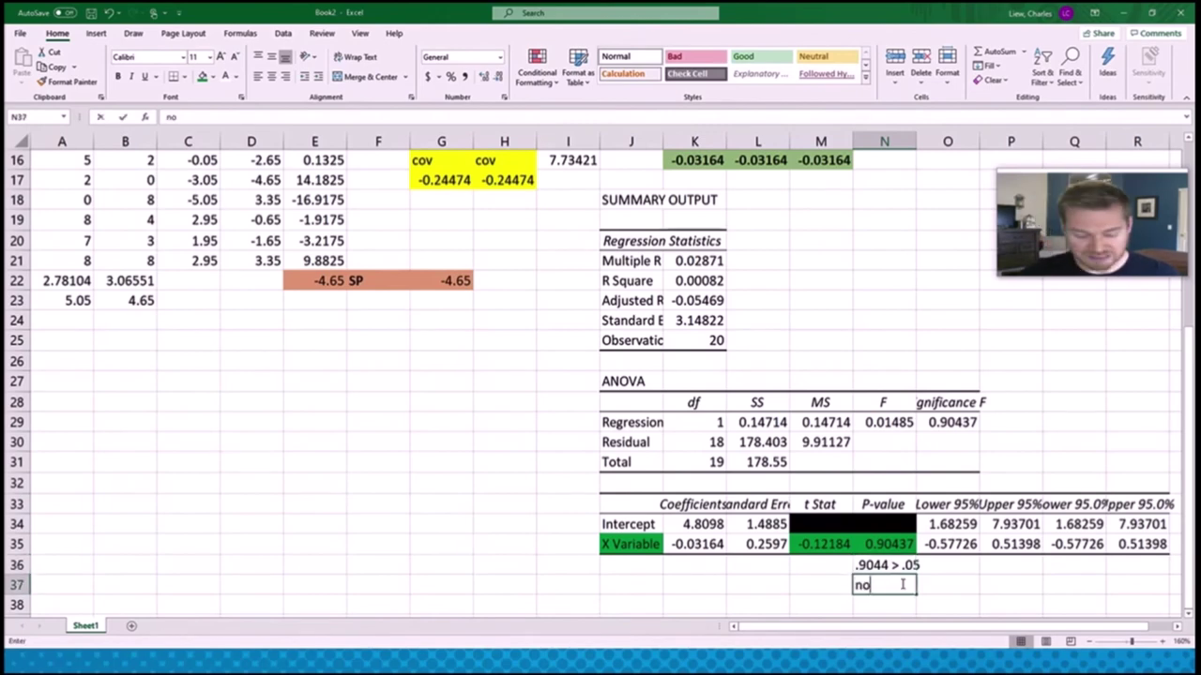
key(Return)
click(949, 584)
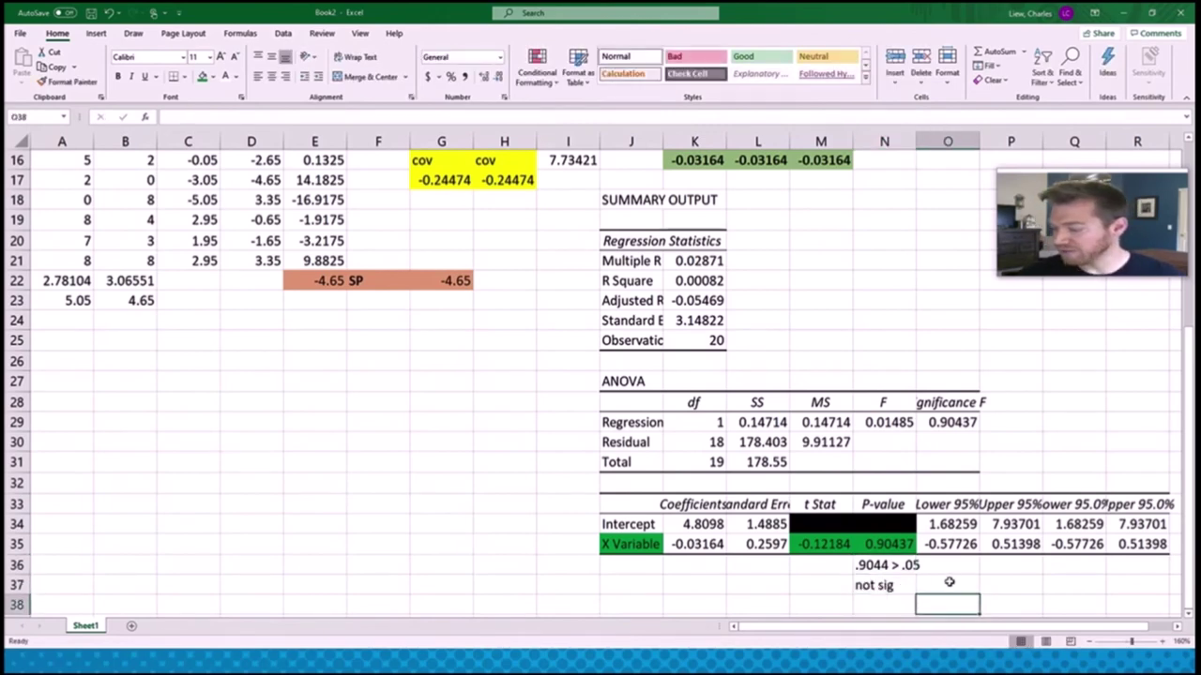
text(retain null)
key(Return)
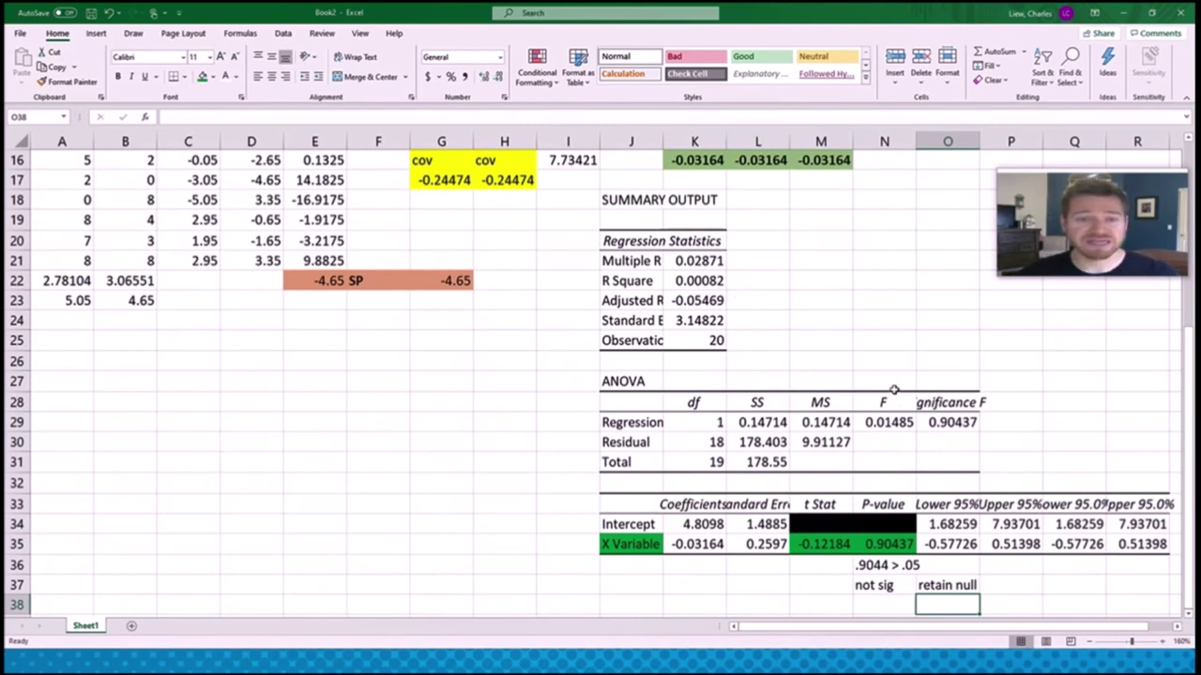
Step: Minimize the Excel workbook to return to the slideshow and advance to the Interpretation slide
scroll(582, 202, up, 4)
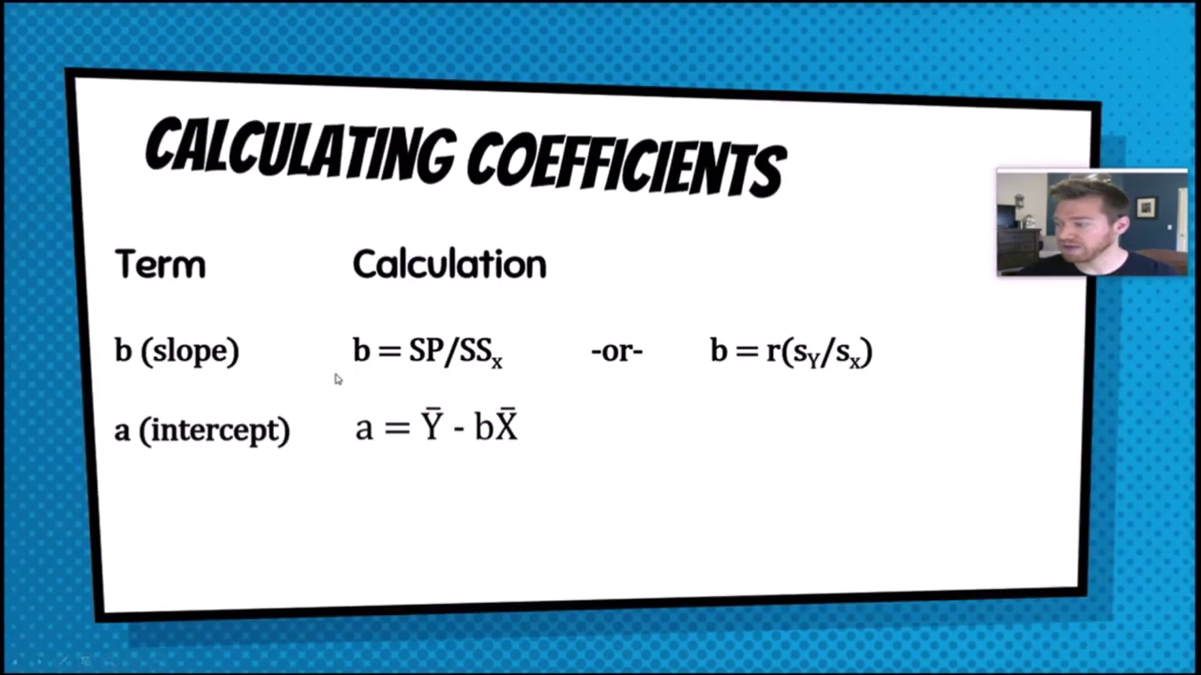
click(1123, 13)
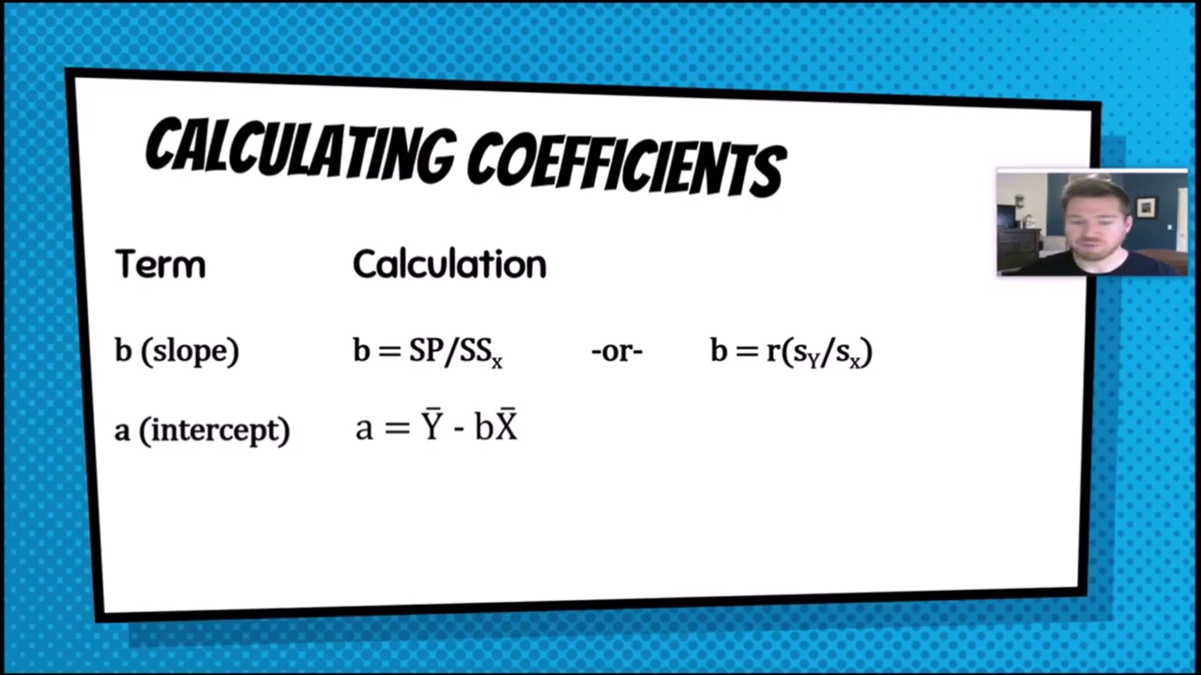
key(Right)
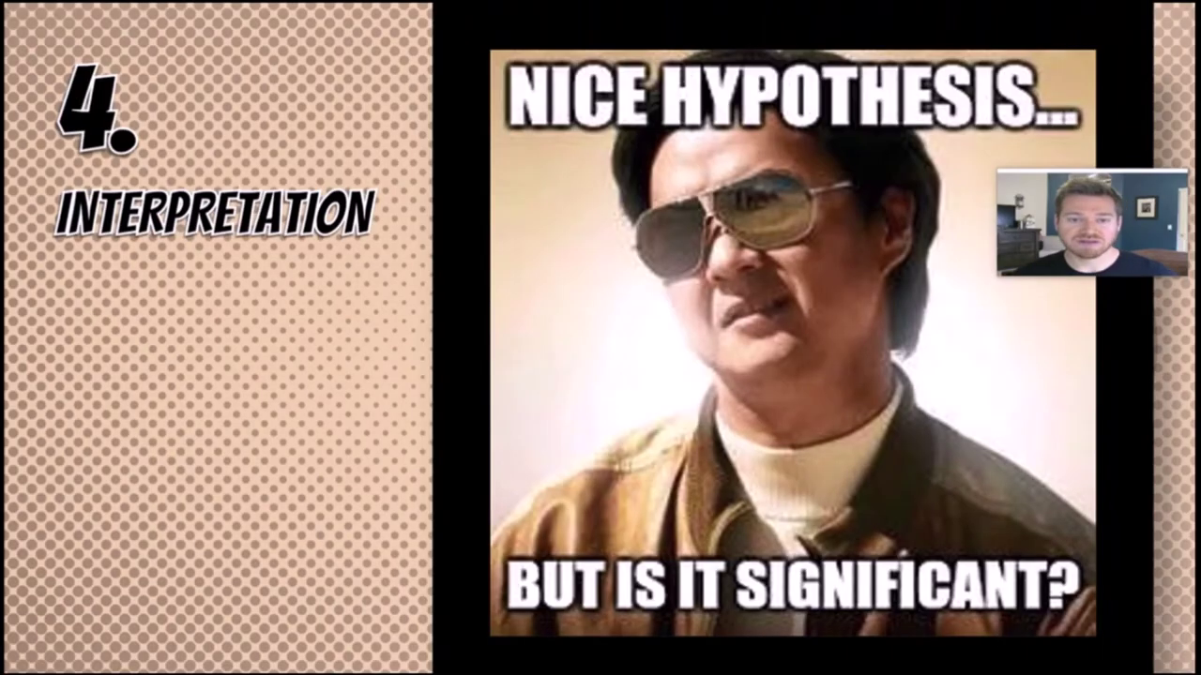